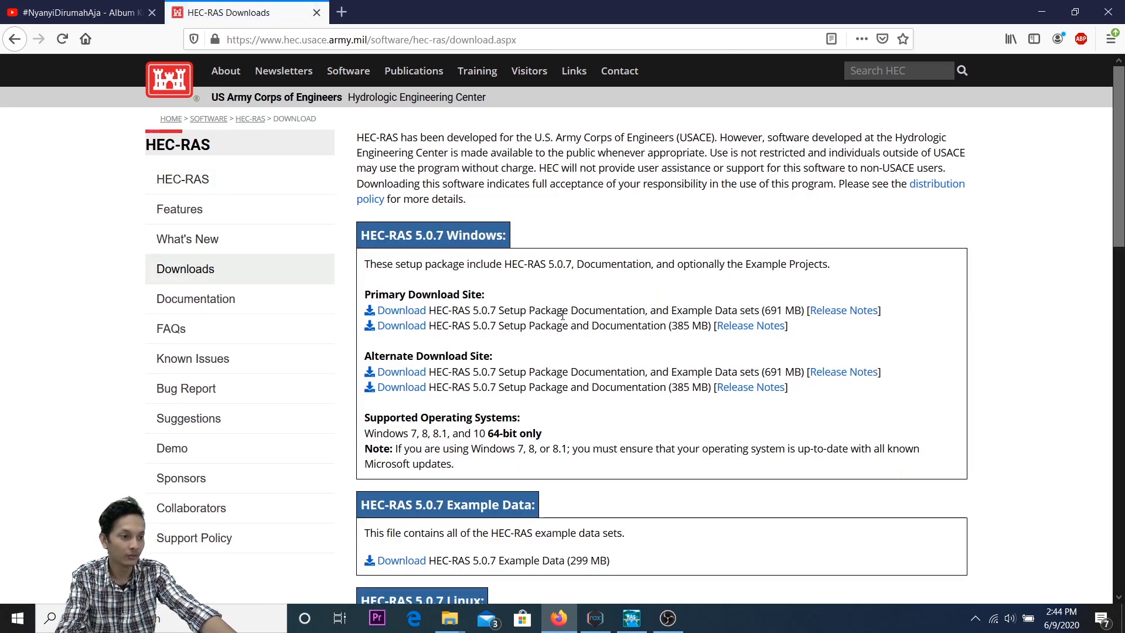
# Review the HEC-RAS versions on the download page and compare the sizes of the two HEC-RAS 5.0.7 Windows packages.
pyautogui.scroll(-10, 564, 313)
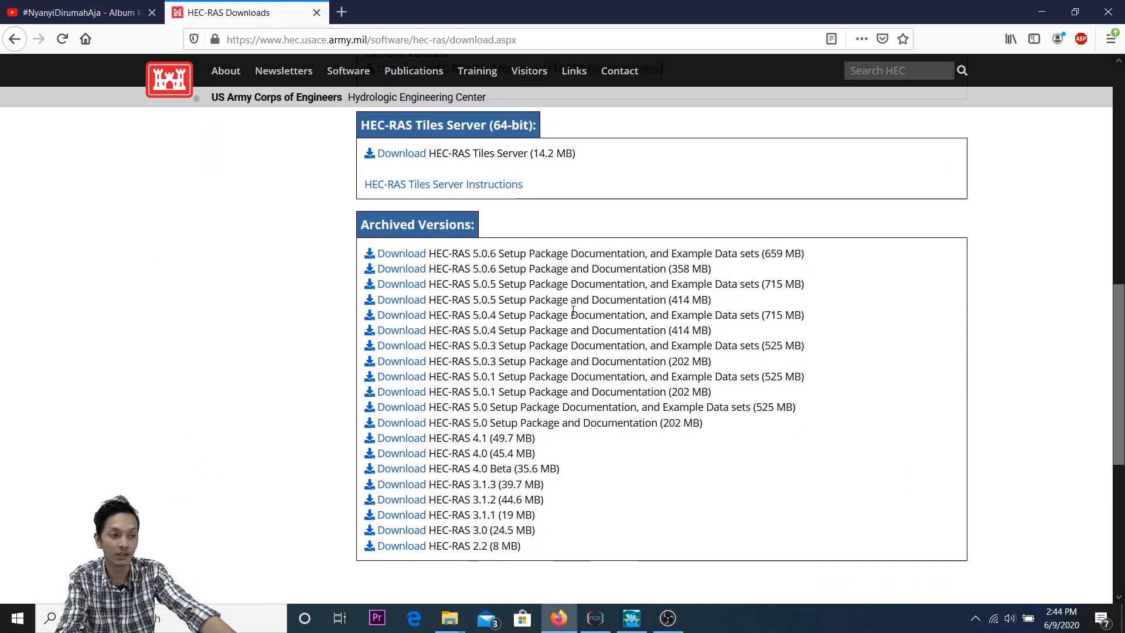
pyautogui.scroll(10, 573, 310)
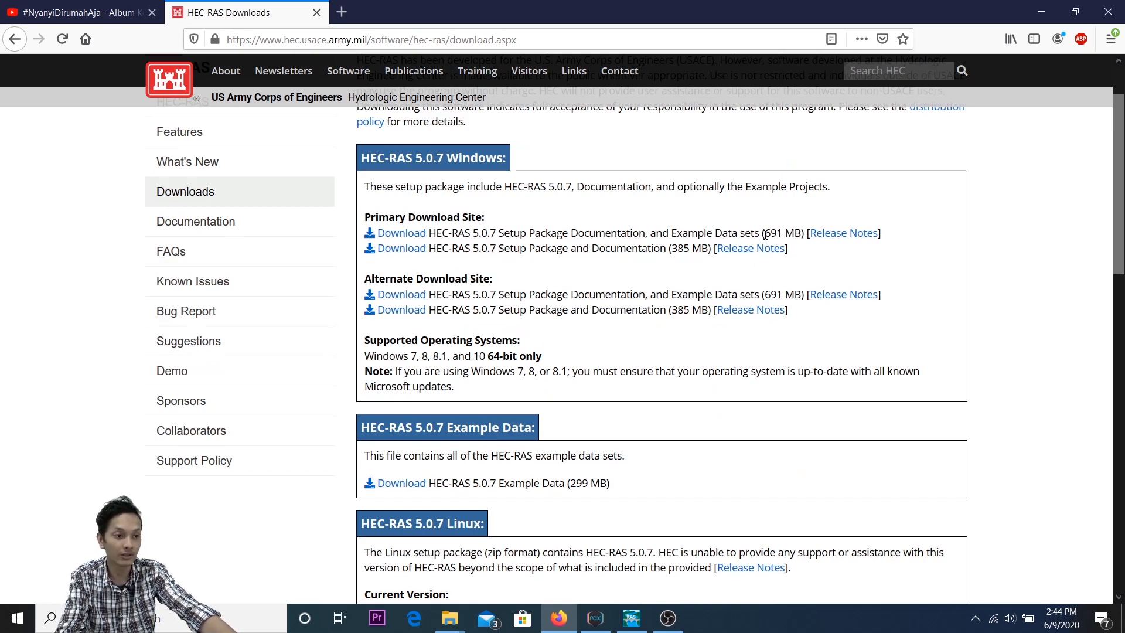
pyautogui.moveTo(764, 235); pyautogui.dragTo(806, 235)
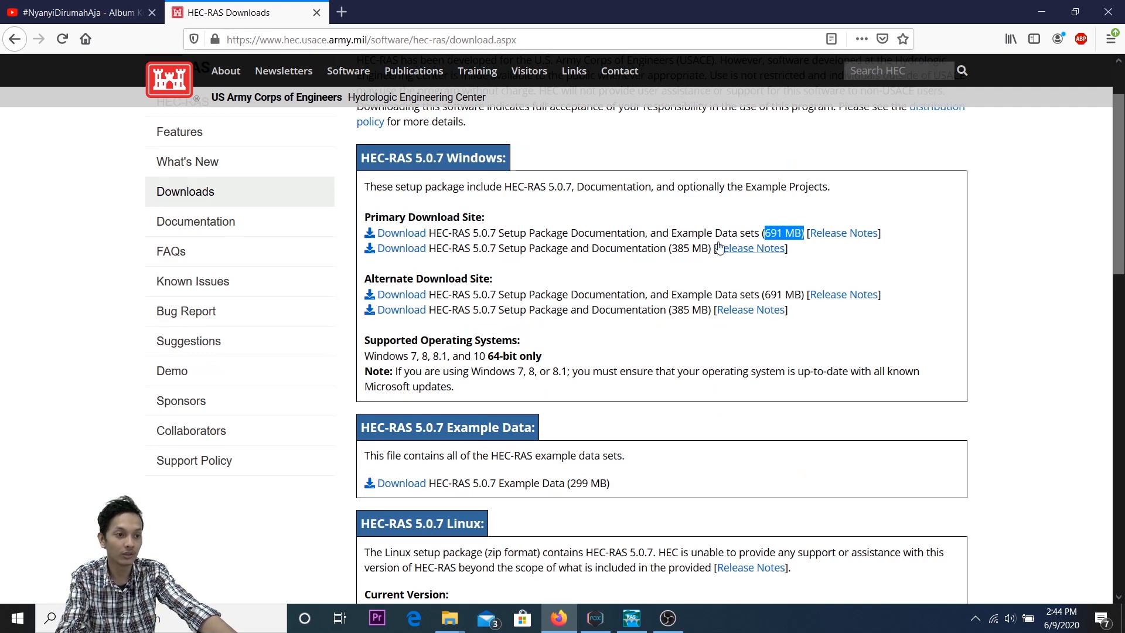
pyautogui.moveTo(677, 248); pyautogui.dragTo(703, 251)
pyautogui.click(681, 250)
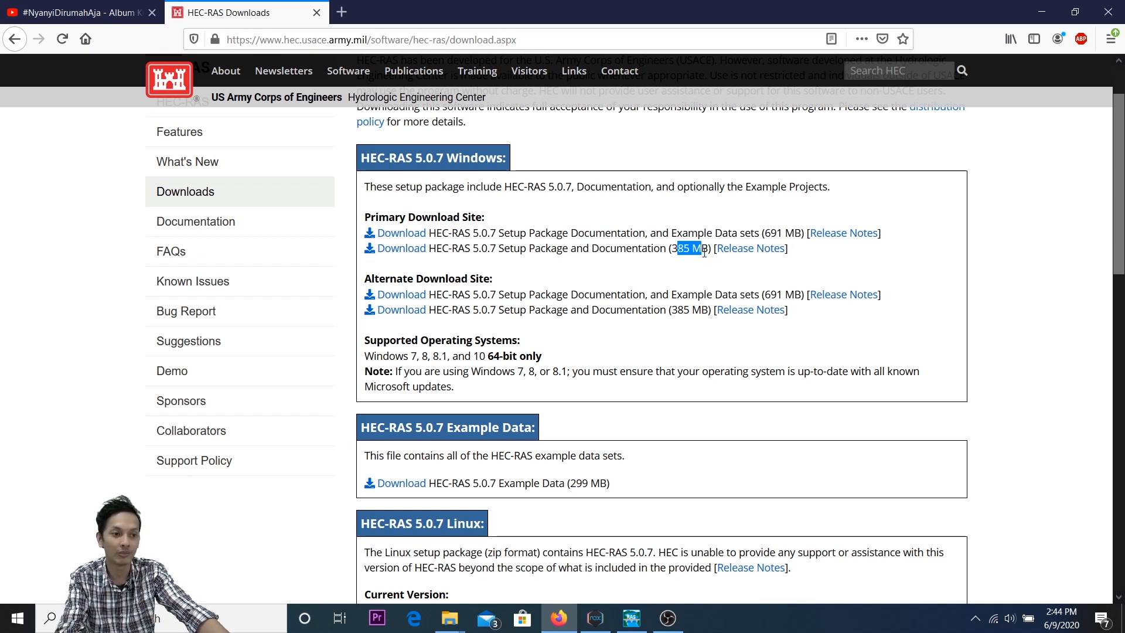
pyautogui.moveTo(765, 233); pyautogui.dragTo(800, 238)
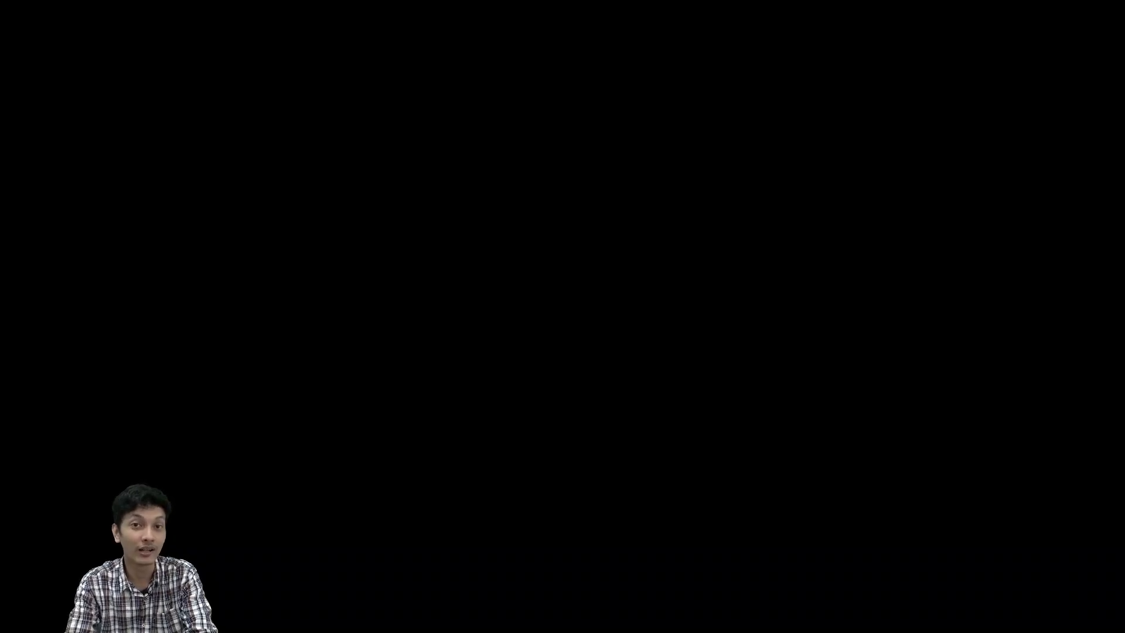
# Proceed through the HEC-RAS 5.0.7 InstallShield Wizard and agree to its Terms and Conditions for Use.
pyautogui.click(499, 399)
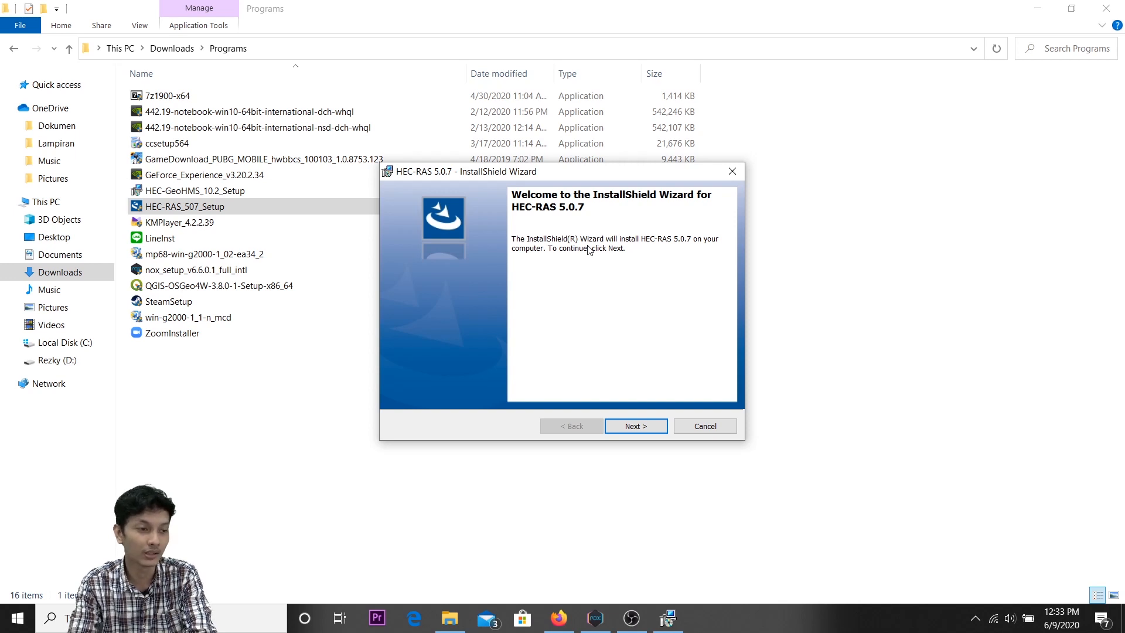
pyautogui.click(637, 426)
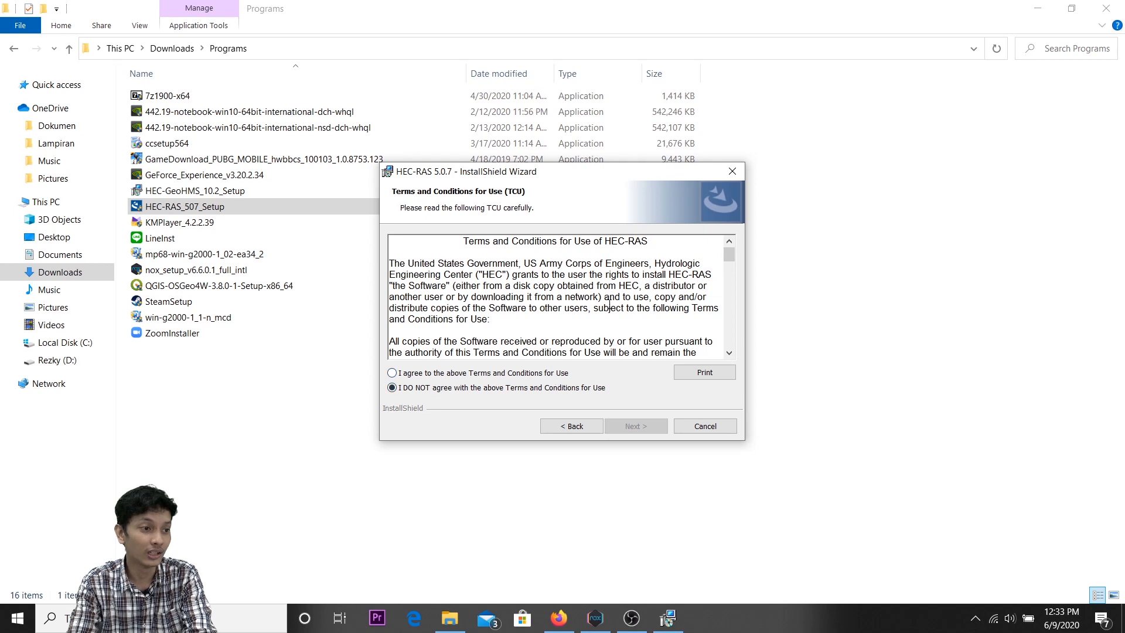
pyautogui.scroll(-5, 643, 296)
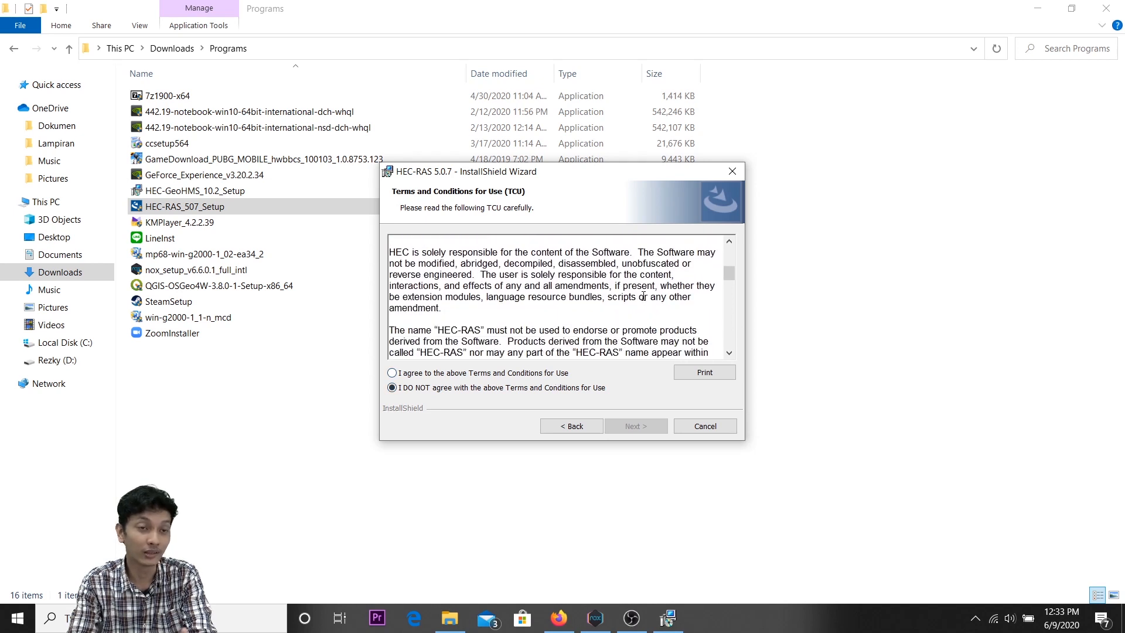
pyautogui.click(542, 375)
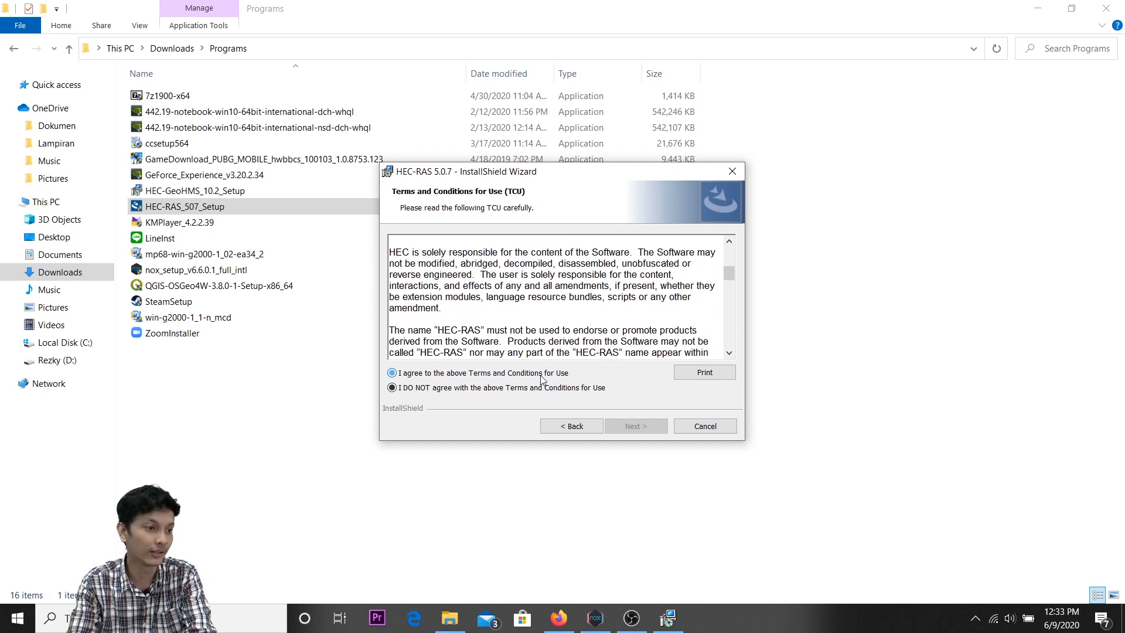
pyautogui.click(624, 424)
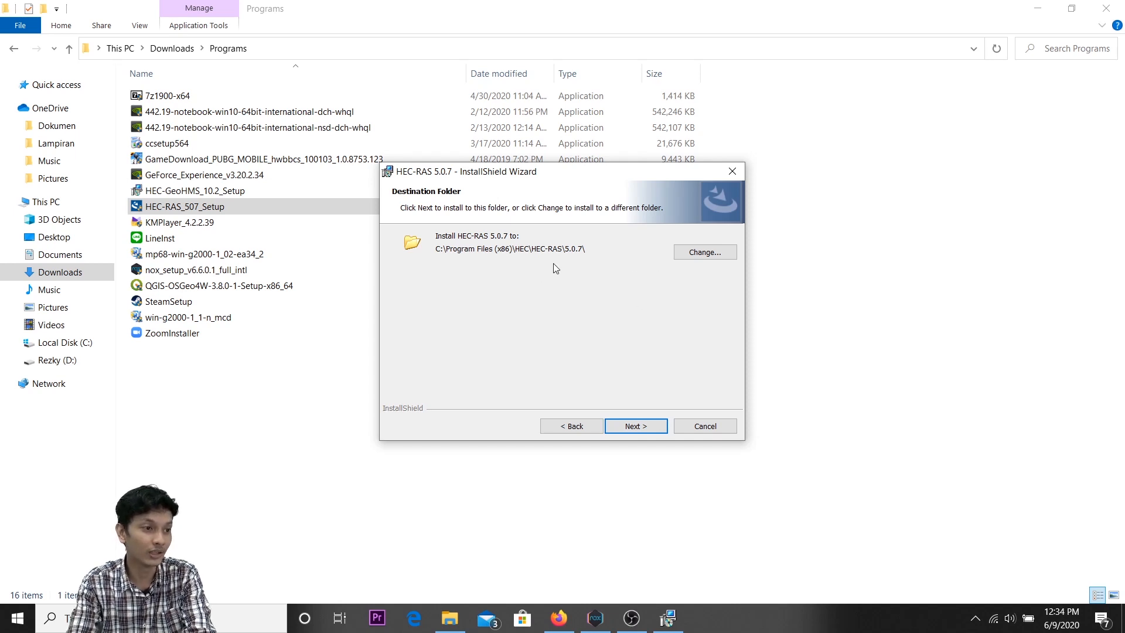
pyautogui.click(703, 252)
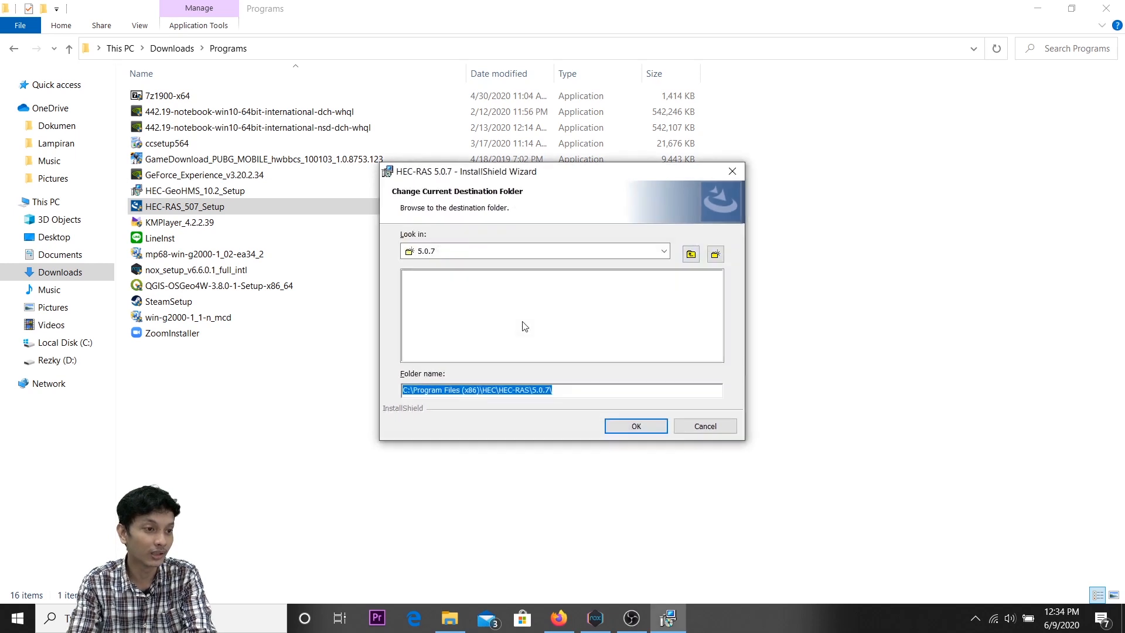
pyautogui.click(664, 252)
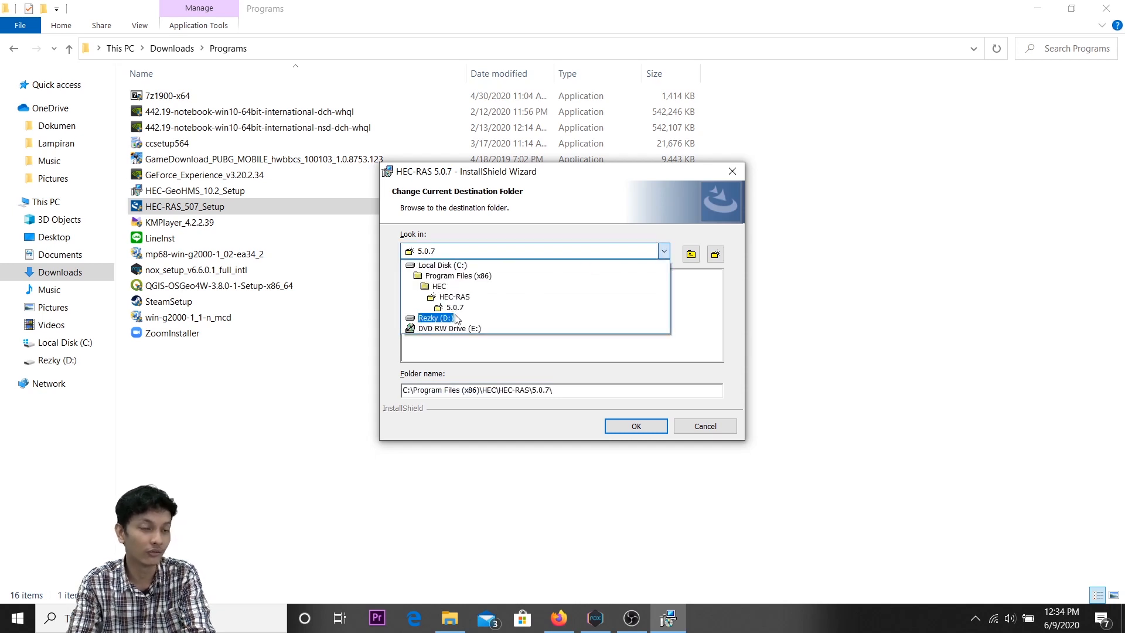
pyautogui.click(715, 367)
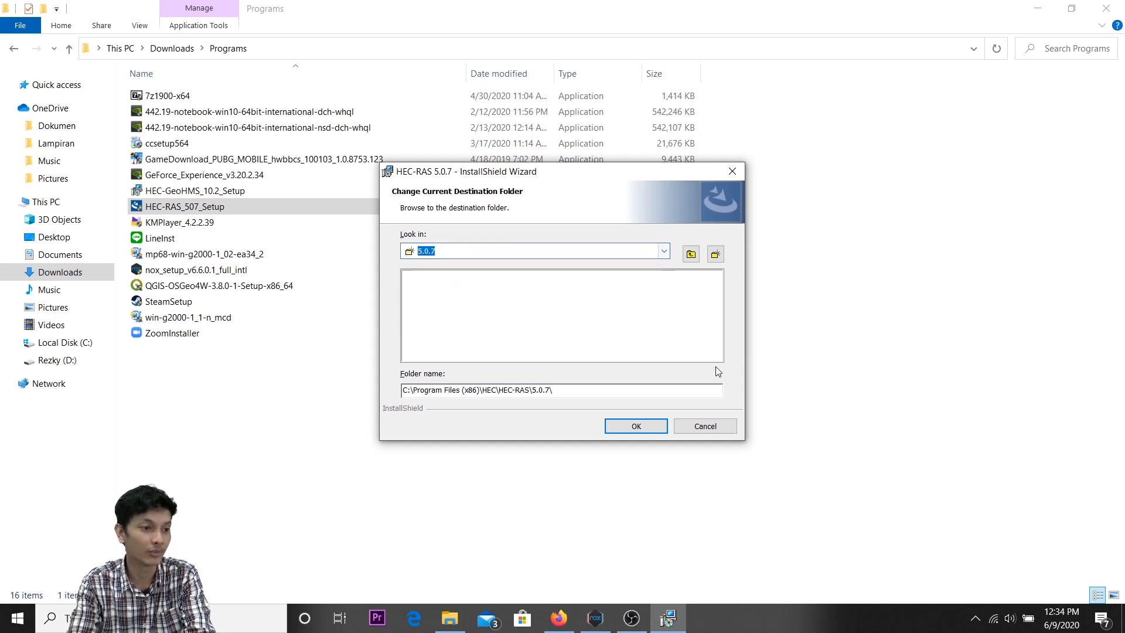
pyautogui.click(708, 426)
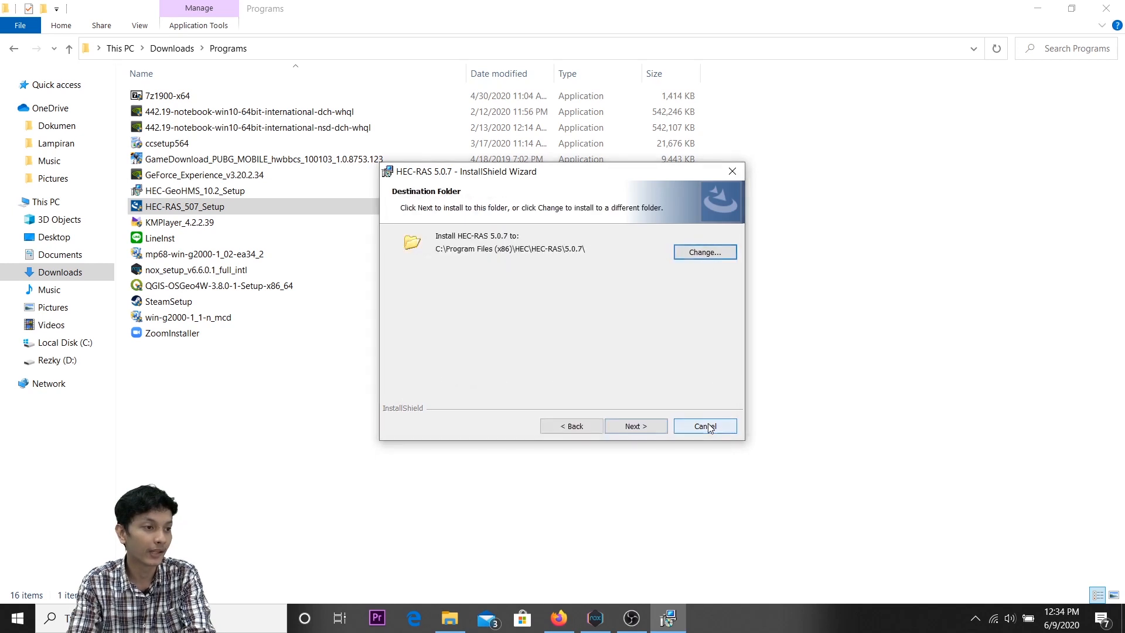
# Install HEC-RAS 5.0.7 to the default destination folder with a desktop shortcut and finish the wizard.
pyautogui.click(647, 428)
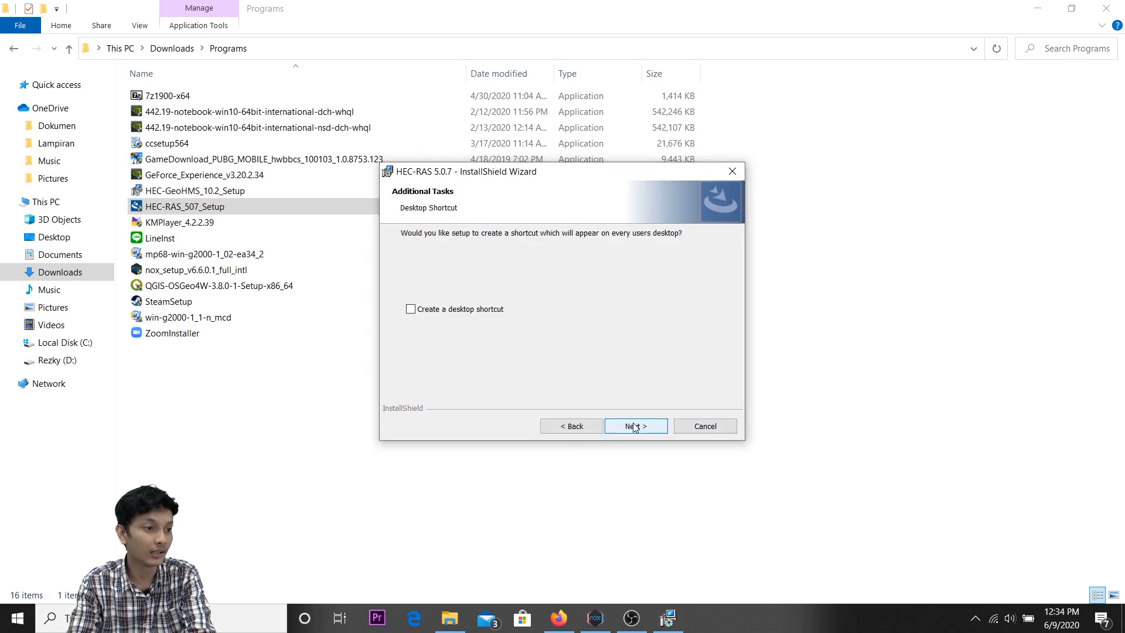
pyautogui.click(485, 313)
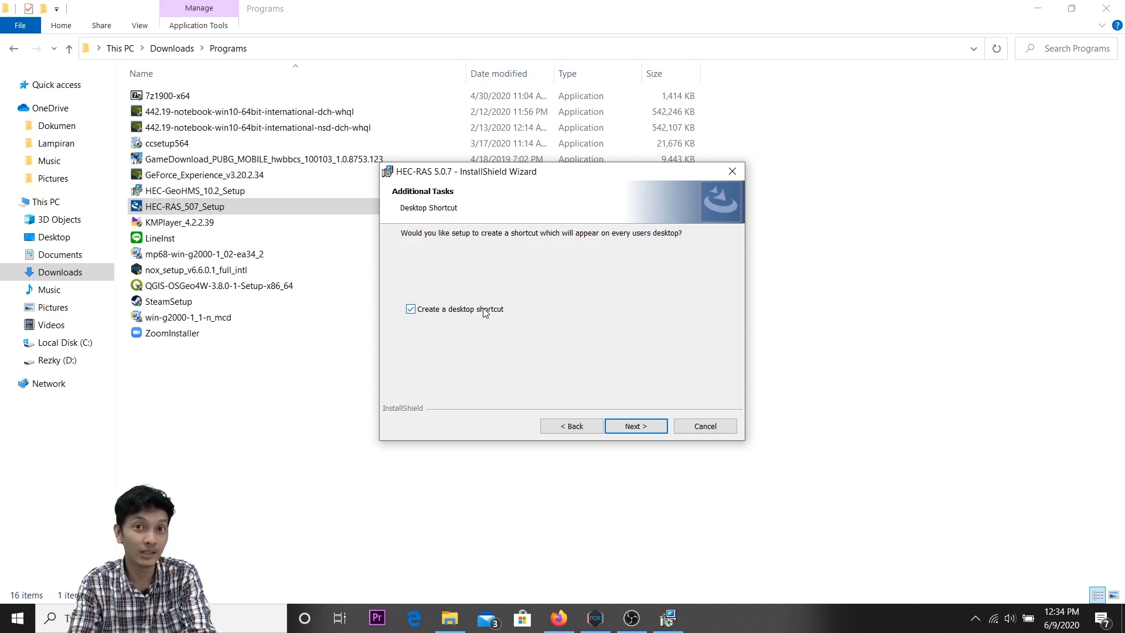
pyautogui.click(637, 427)
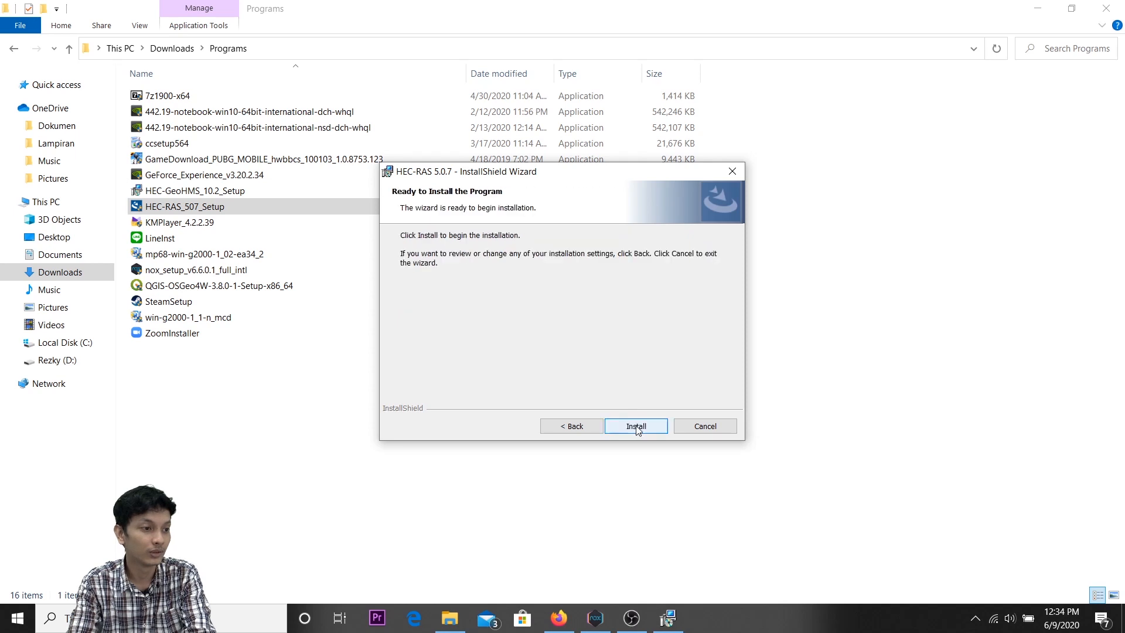
pyautogui.click(637, 427)
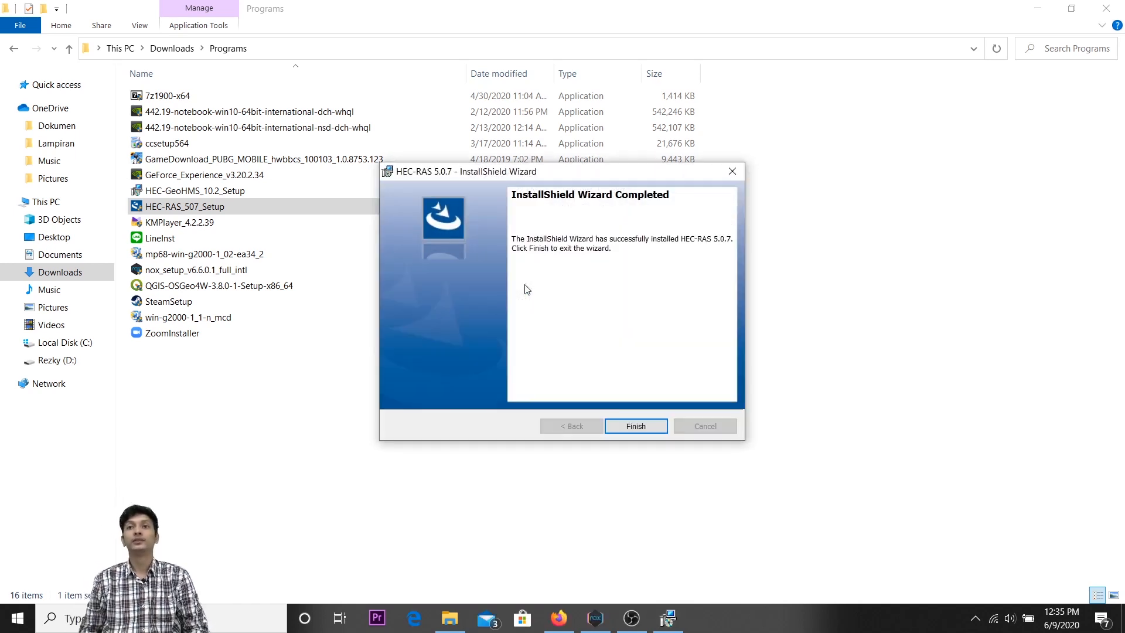
pyautogui.click(655, 427)
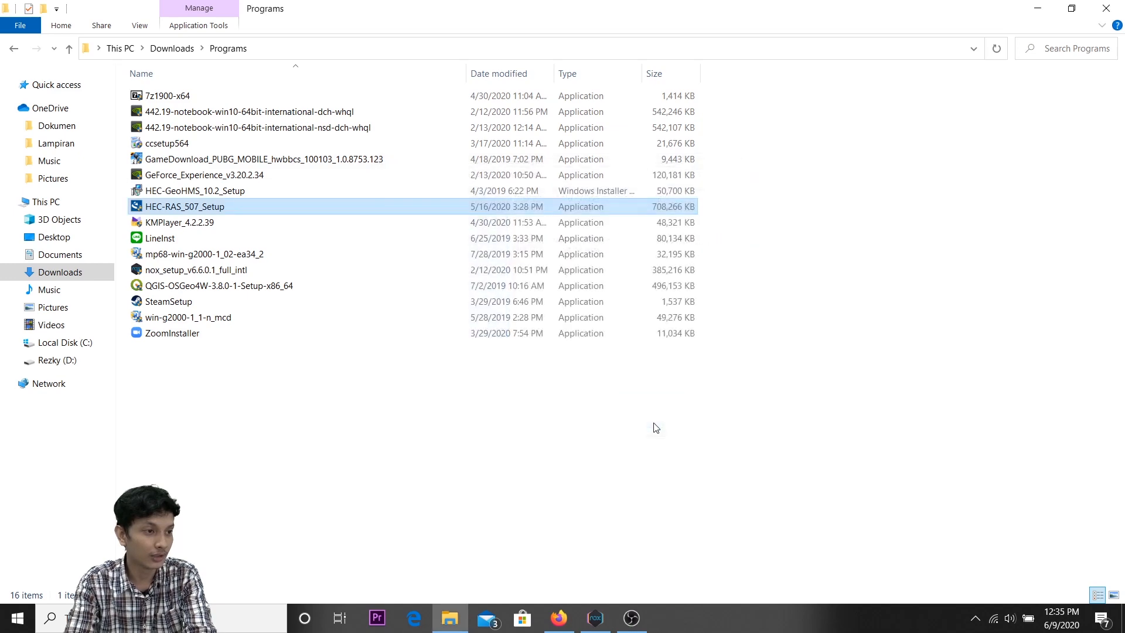
# Minimize the open windows to reach the desktop, launch HEC-RAS 5.0.7 and move its main window further down.
pyautogui.click(617, 432)
pyautogui.click(1040, 15)
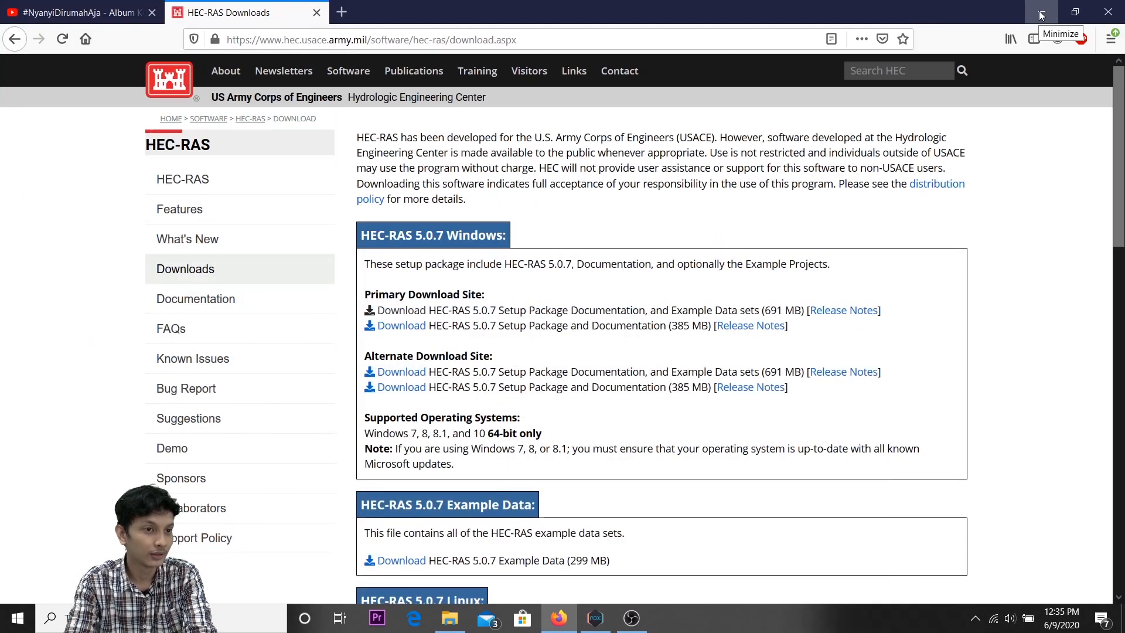
pyautogui.click(1039, 14)
pyautogui.rightClick(648, 167)
pyautogui.click(674, 211)
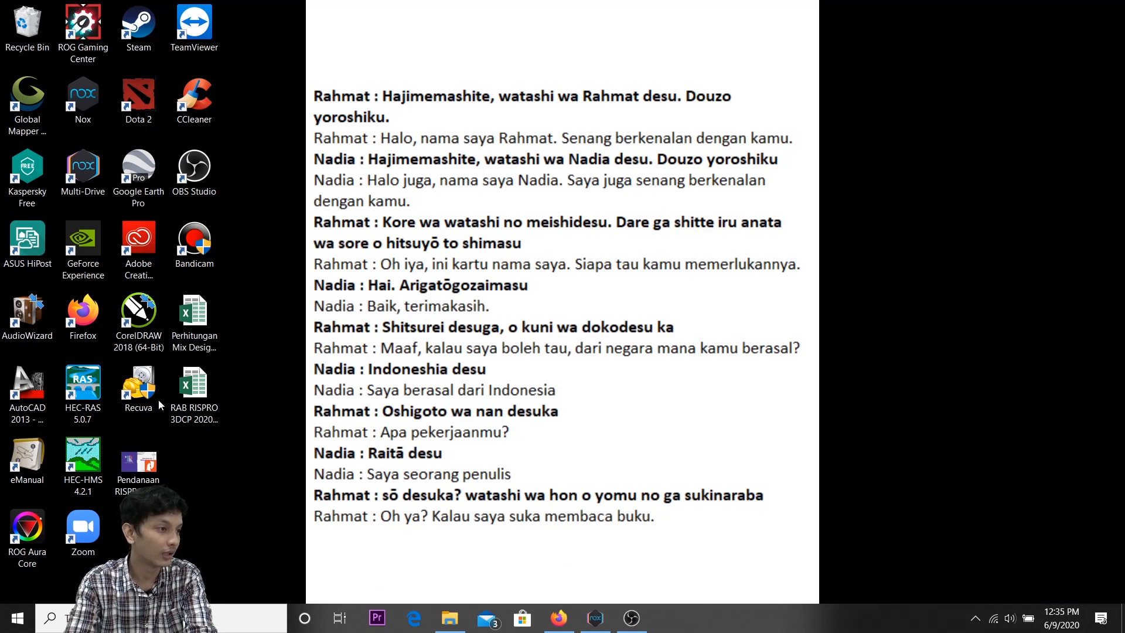
pyautogui.doubleClick(98, 404)
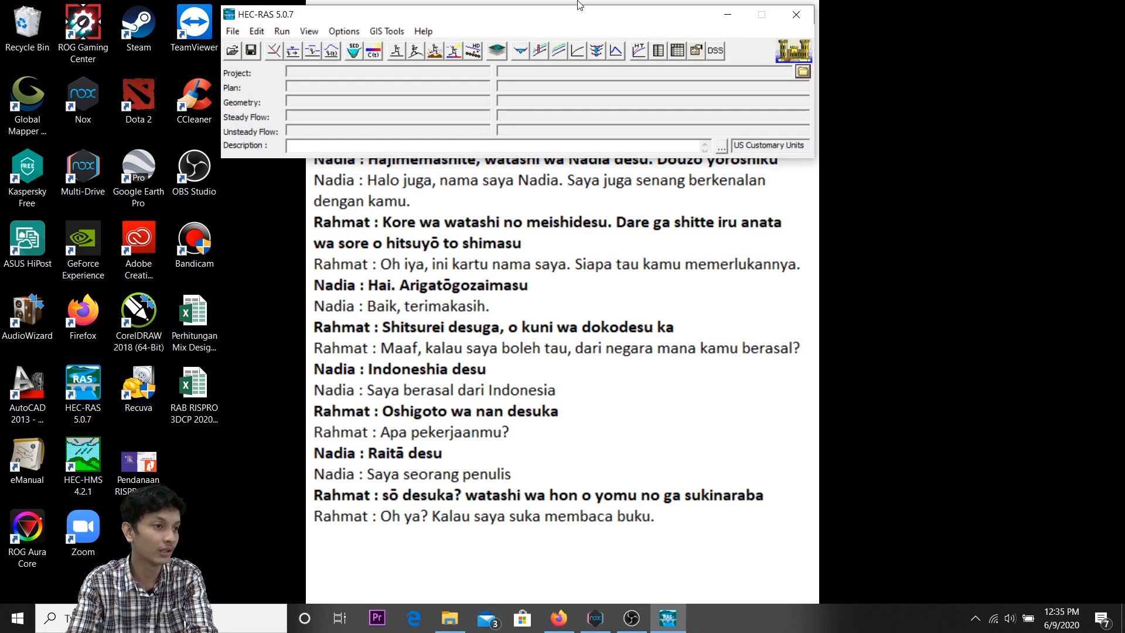
pyautogui.moveTo(562, 20); pyautogui.dragTo(625, 156)
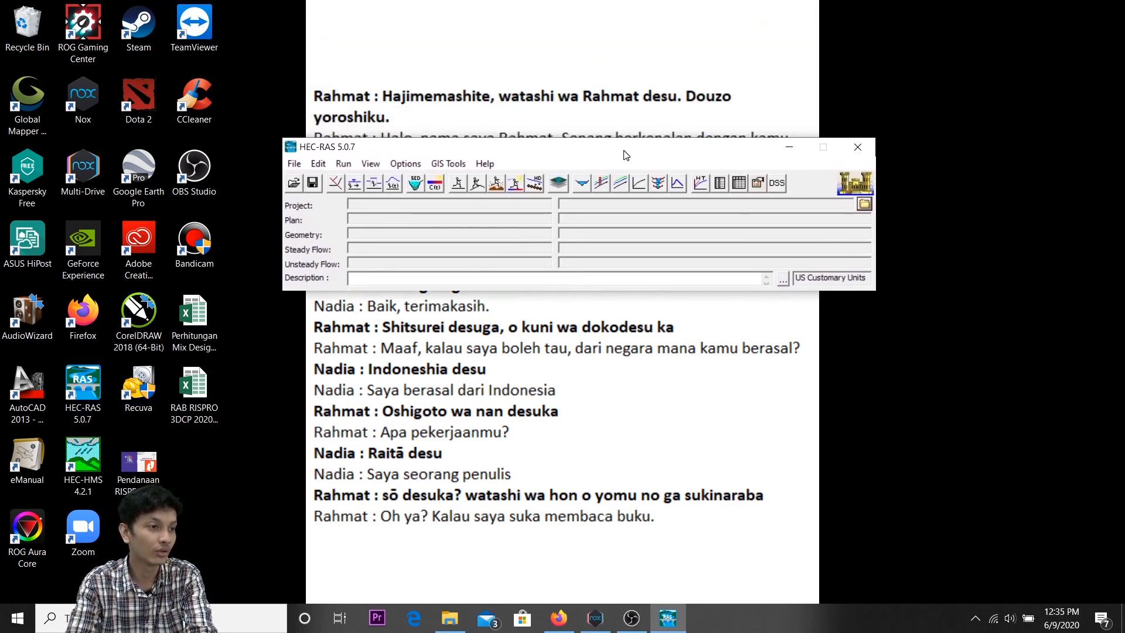
# Open the Windows display settings from the desktop, maximize the window and look through the display options.
pyautogui.rightClick(932, 157)
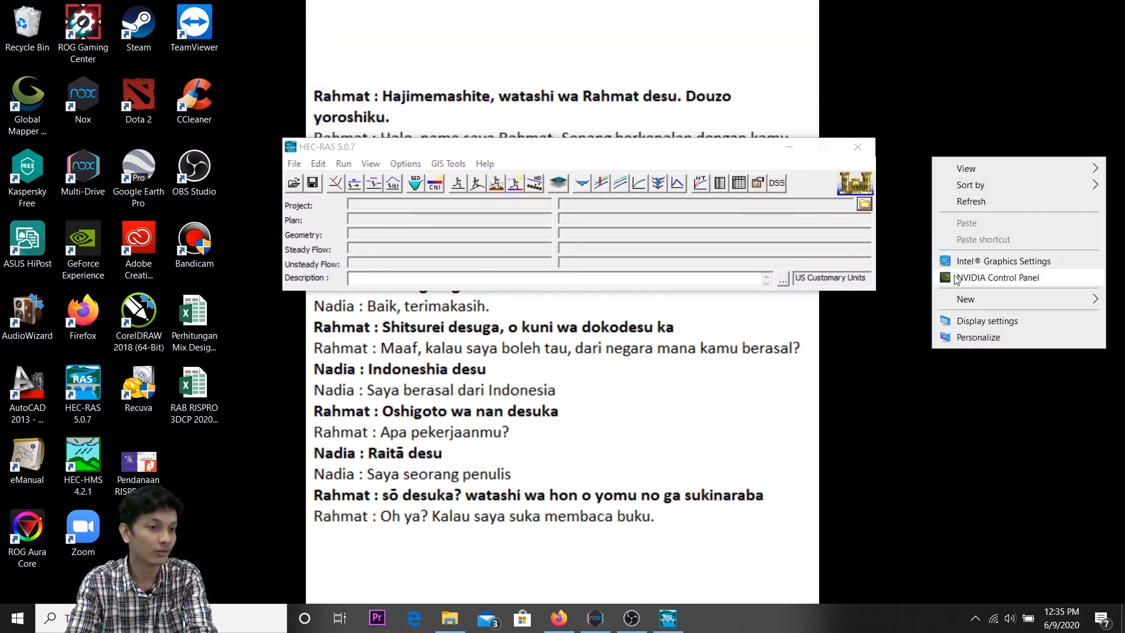
pyautogui.click(977, 326)
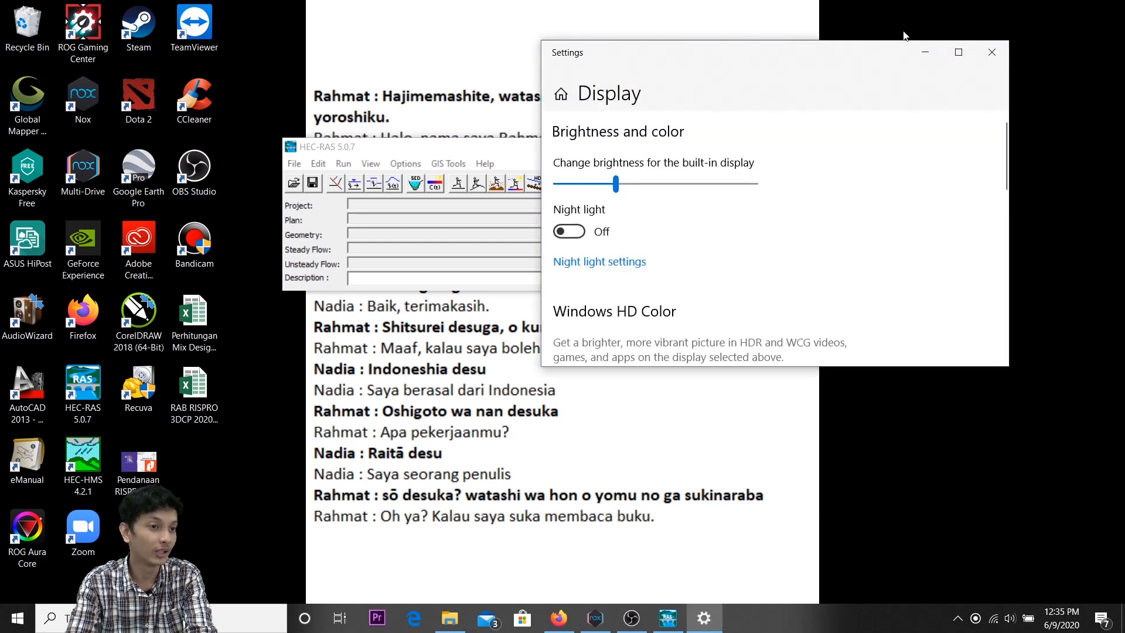
pyautogui.click(958, 52)
pyautogui.scroll(-5, 514, 352)
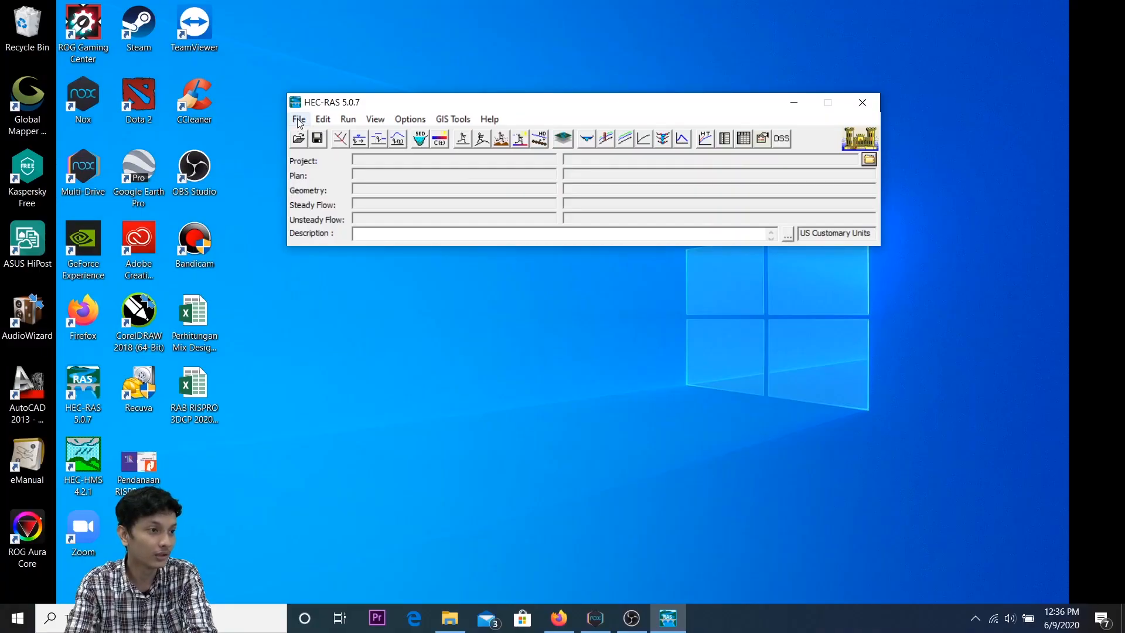
pyautogui.click(299, 120)
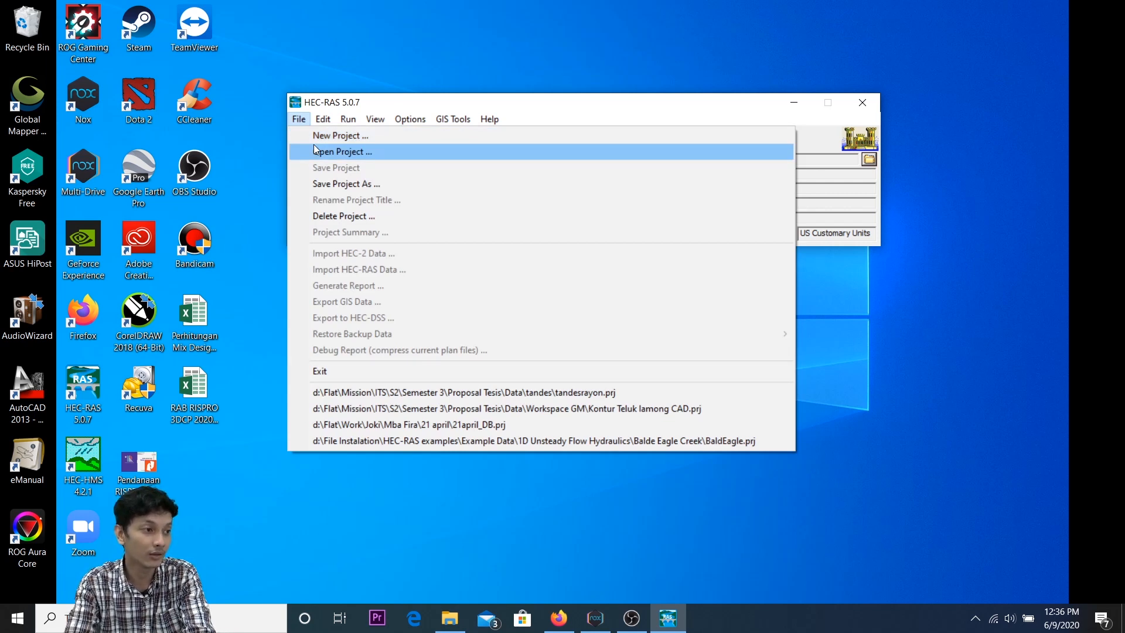
pyautogui.moveTo(331, 123)
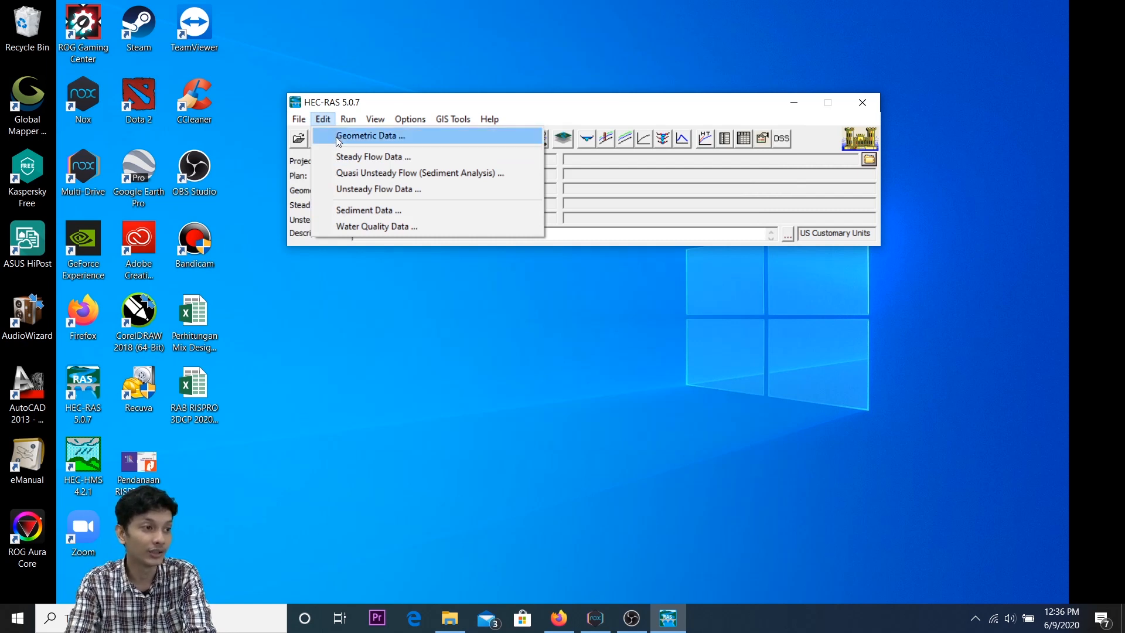
pyautogui.click(354, 105)
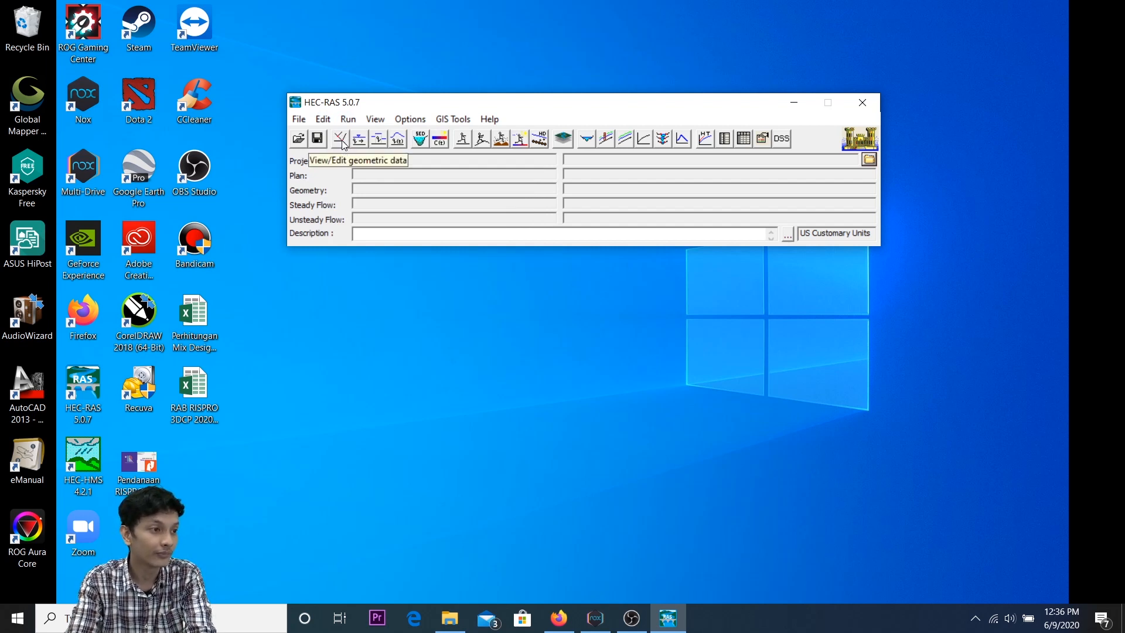
pyautogui.click(331, 120)
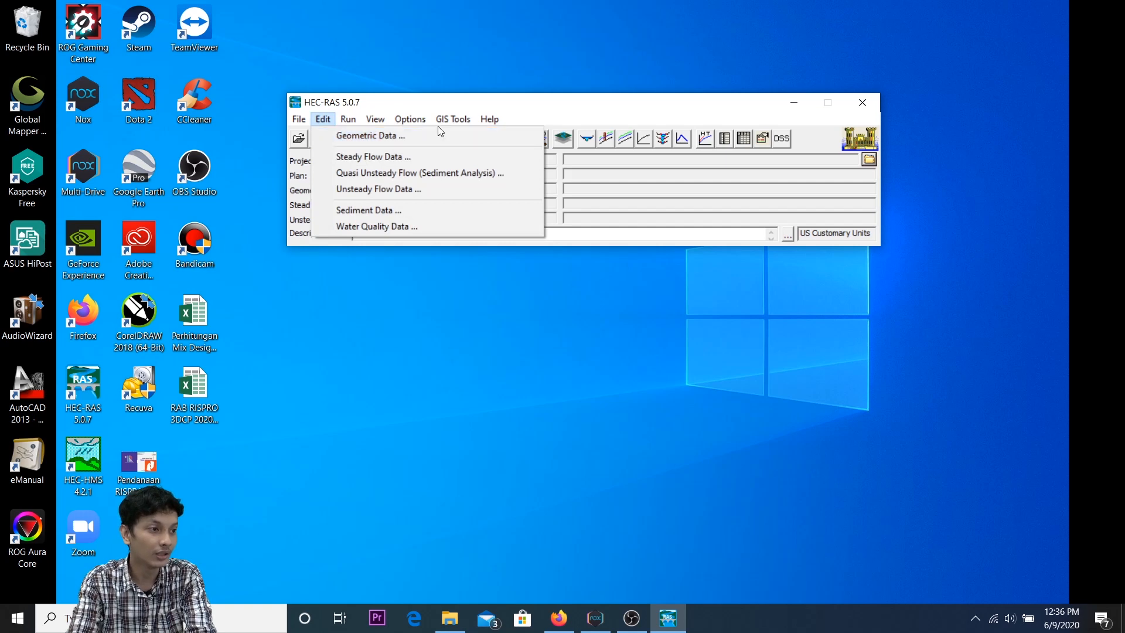
pyautogui.click(459, 101)
# Try to start a river reach in a maximized Geometric Data editor without a project, and close the editor.
pyautogui.click(340, 139)
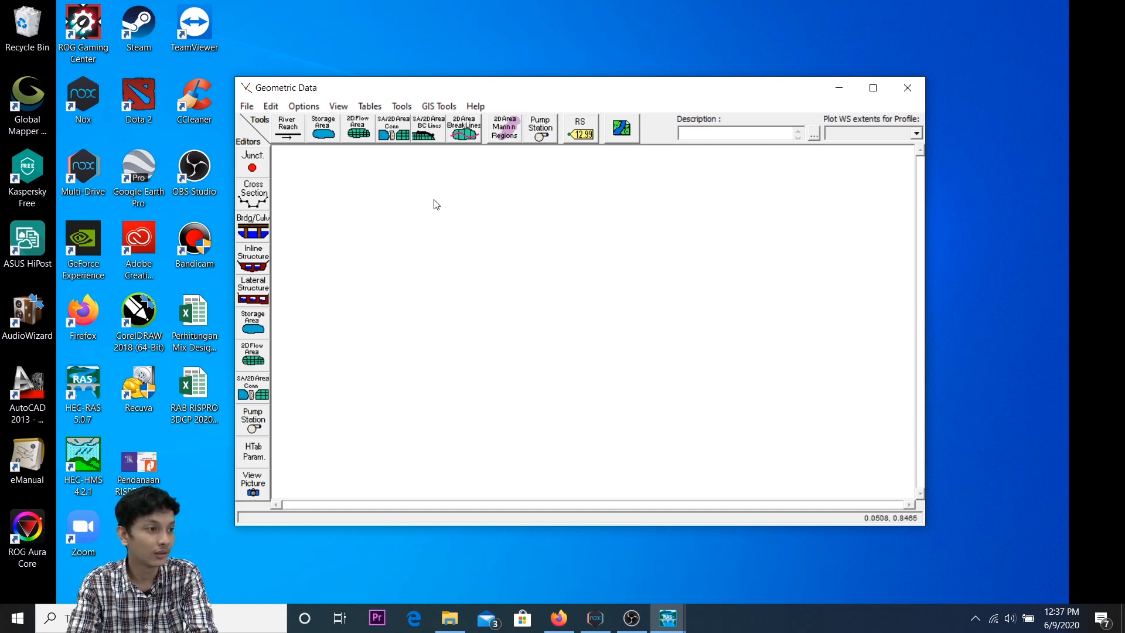
pyautogui.doubleClick(583, 90)
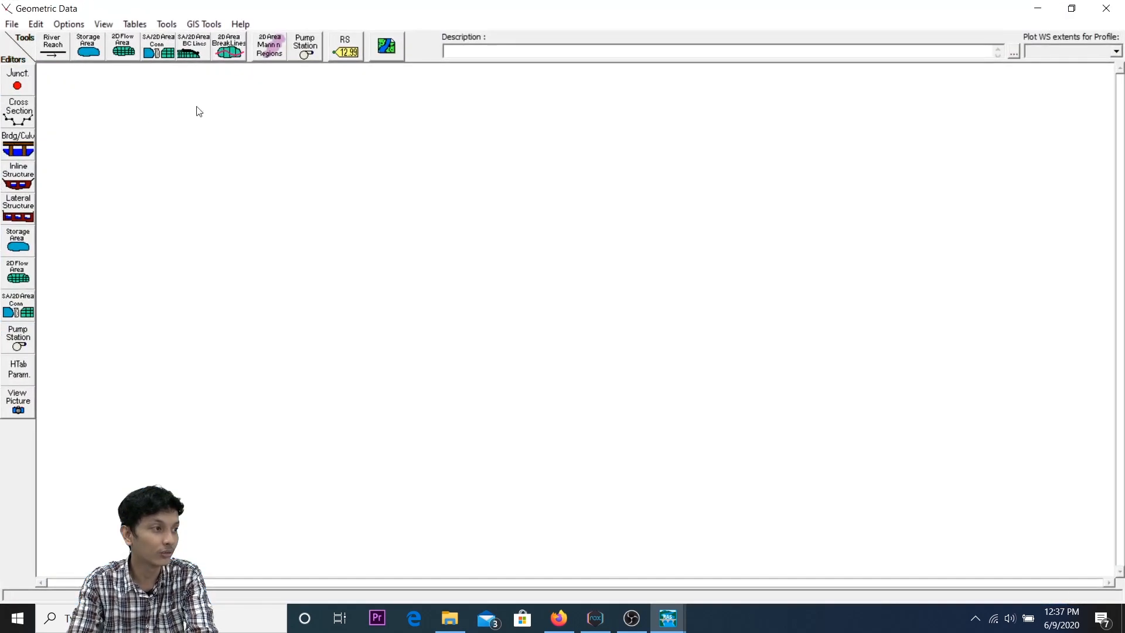
pyautogui.click(59, 52)
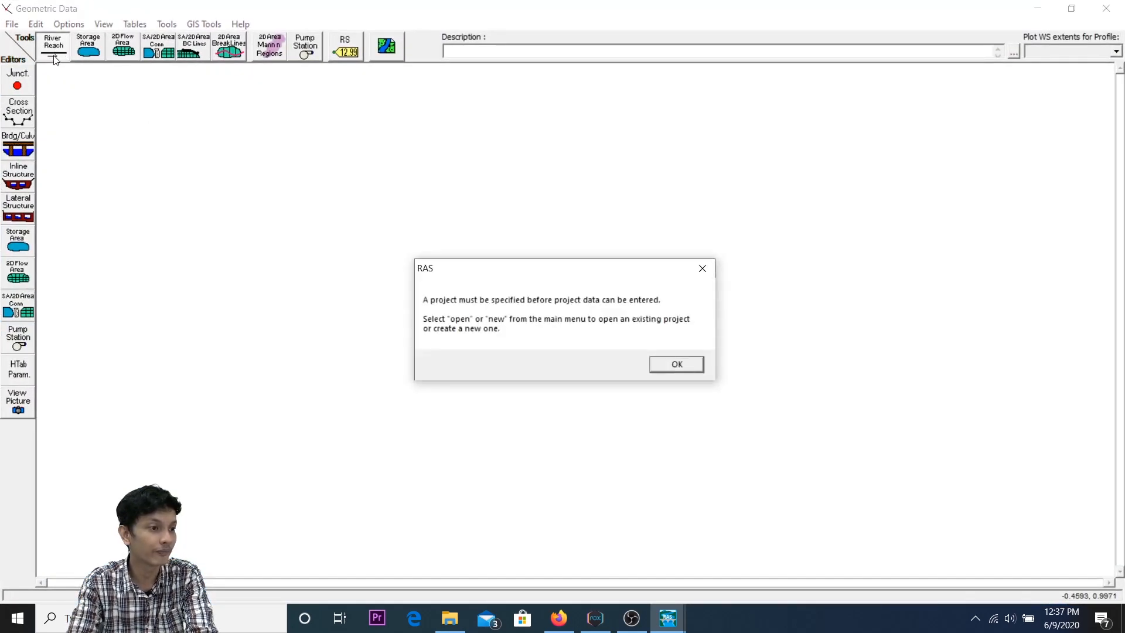
pyautogui.click(691, 368)
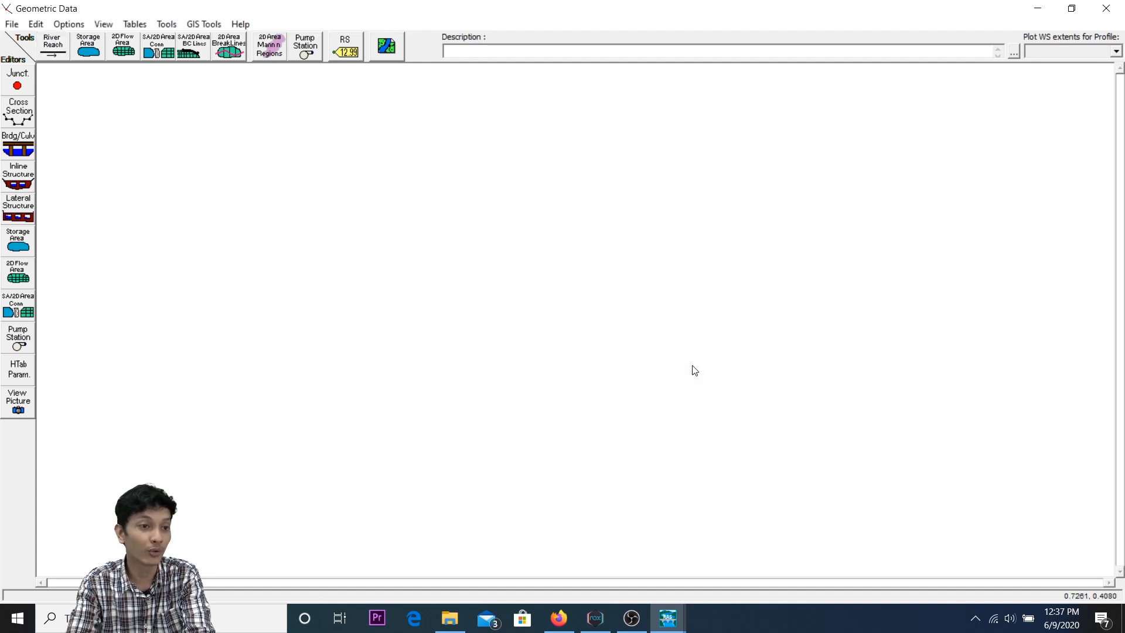
pyautogui.click(1103, 9)
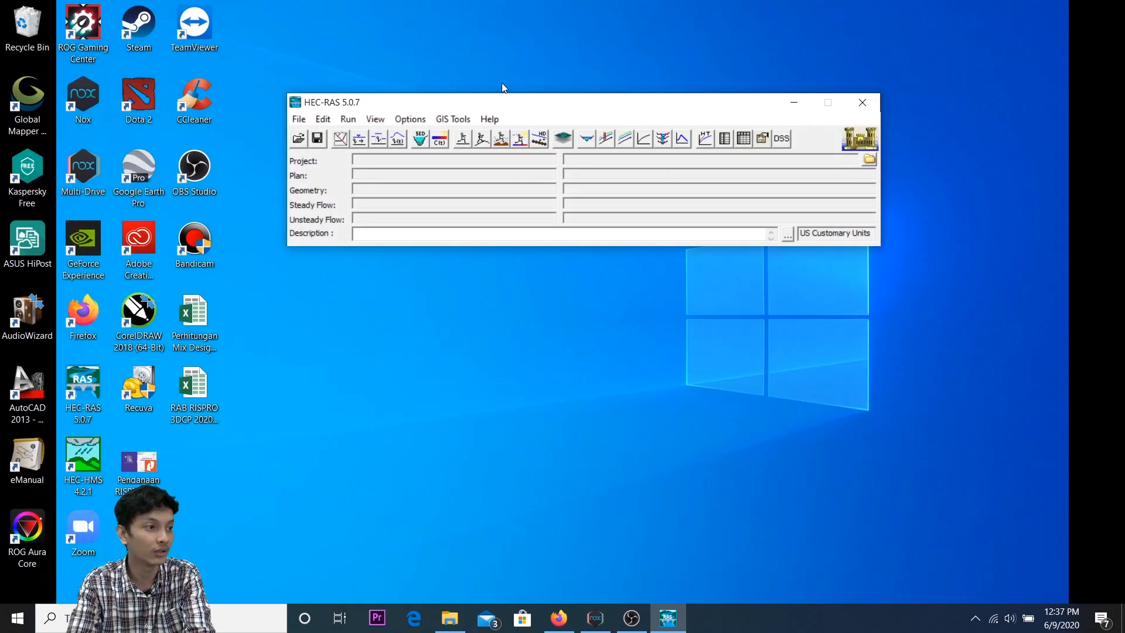
# Start a new project on drive d: and create a folder named "Contoh 1" there for its files.
pyautogui.click(299, 119)
pyautogui.click(314, 136)
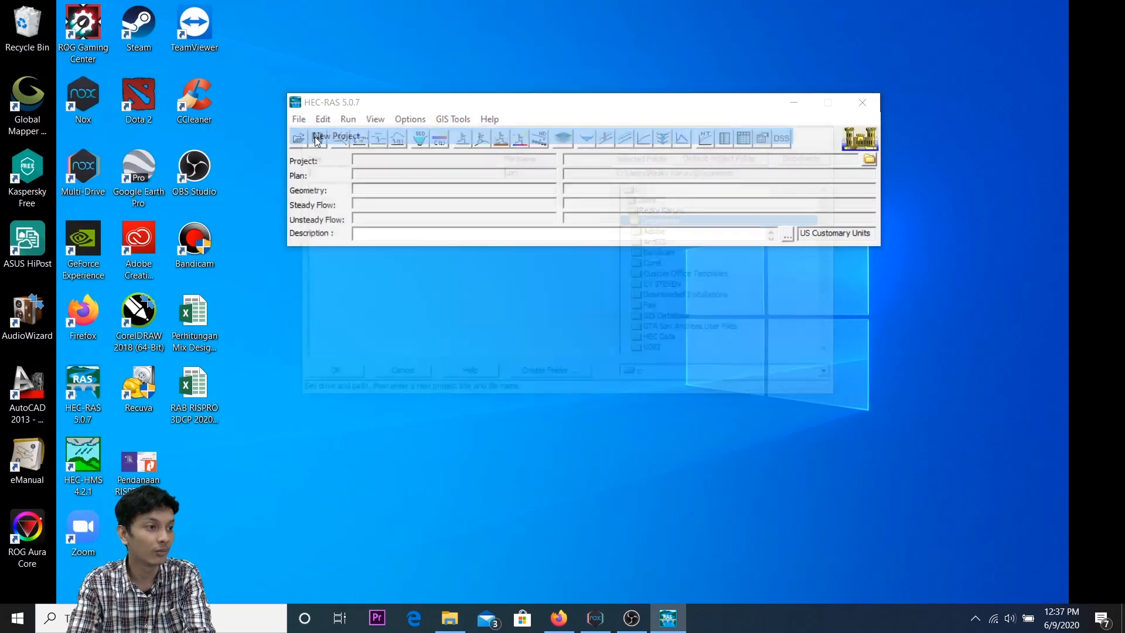
pyautogui.moveTo(524, 143); pyautogui.dragTo(639, 104)
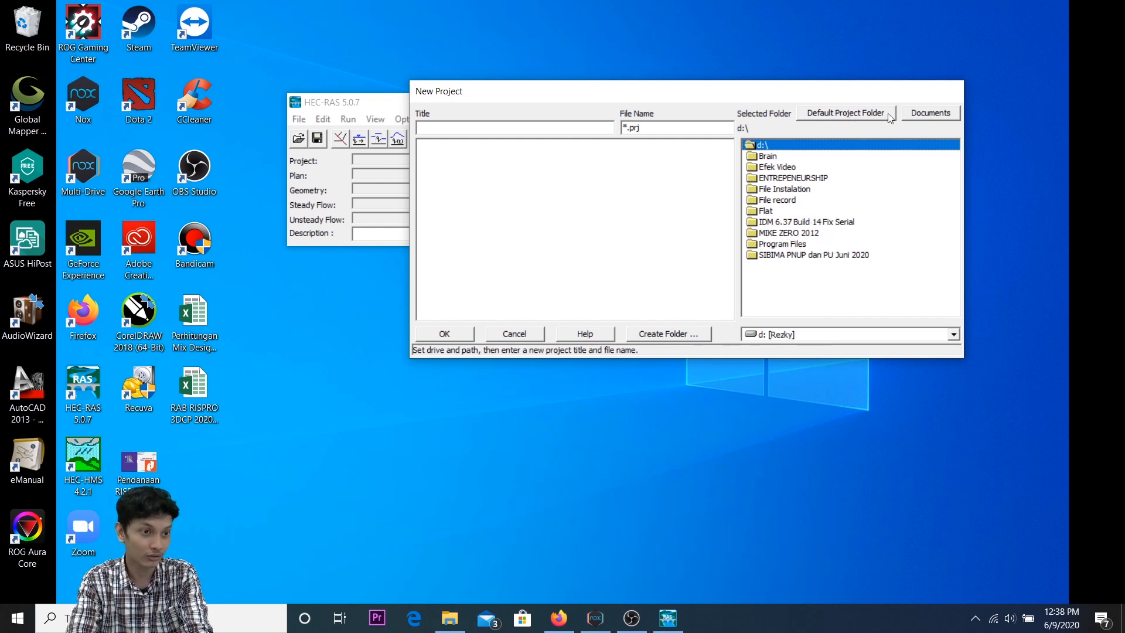
pyautogui.click(683, 335)
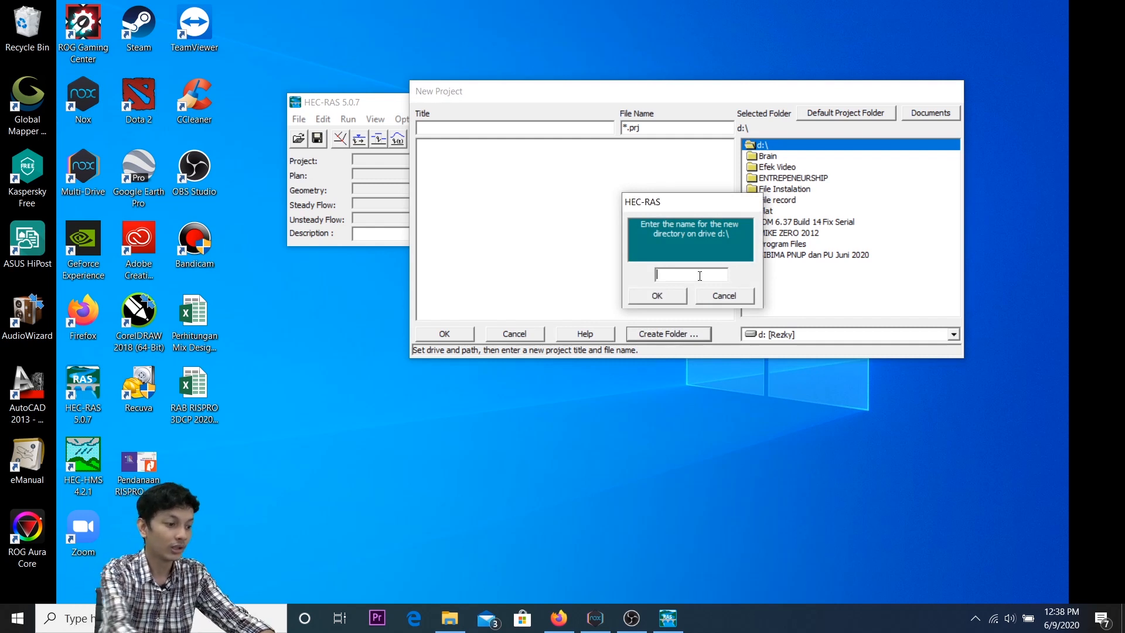
pyautogui.write('Co')
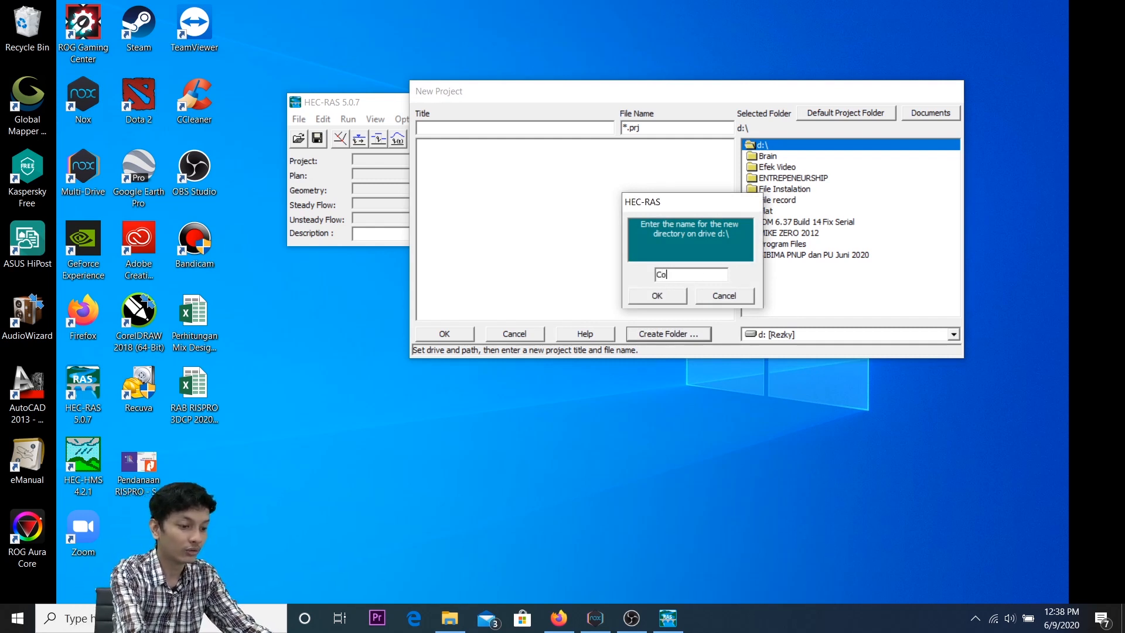
pyautogui.write('ntoh 1')
pyautogui.press('Return')
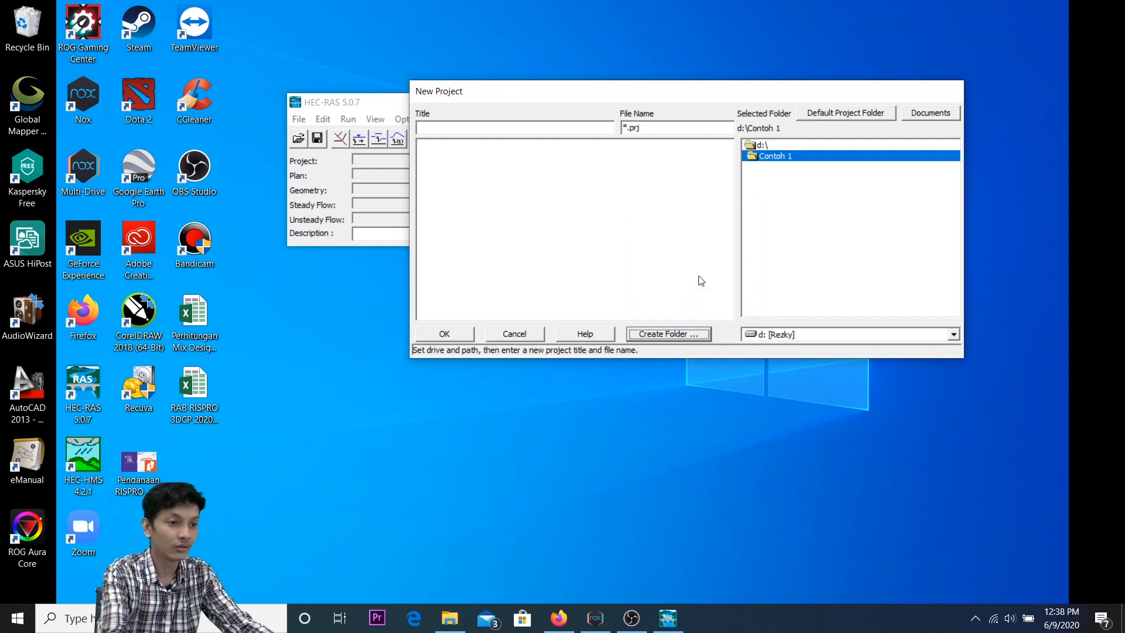
# Title the new project "Contoh geometrik" and create it as Contohgeometrik.prj in the Contoh 1 folder.
pyautogui.click(580, 125)
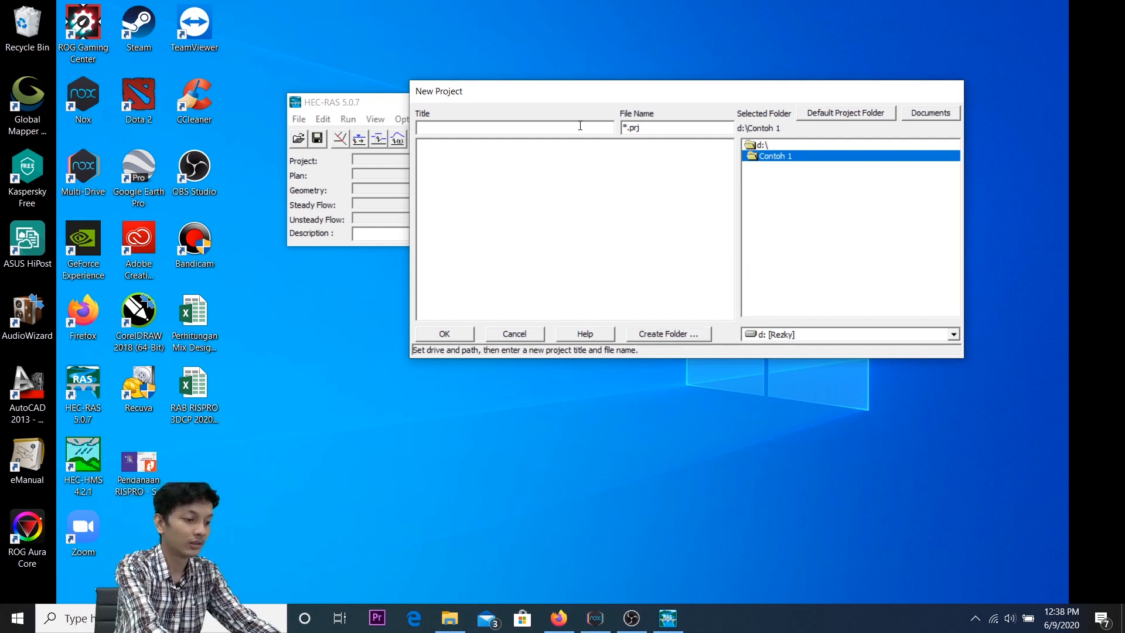
pyautogui.write('Contoh ')
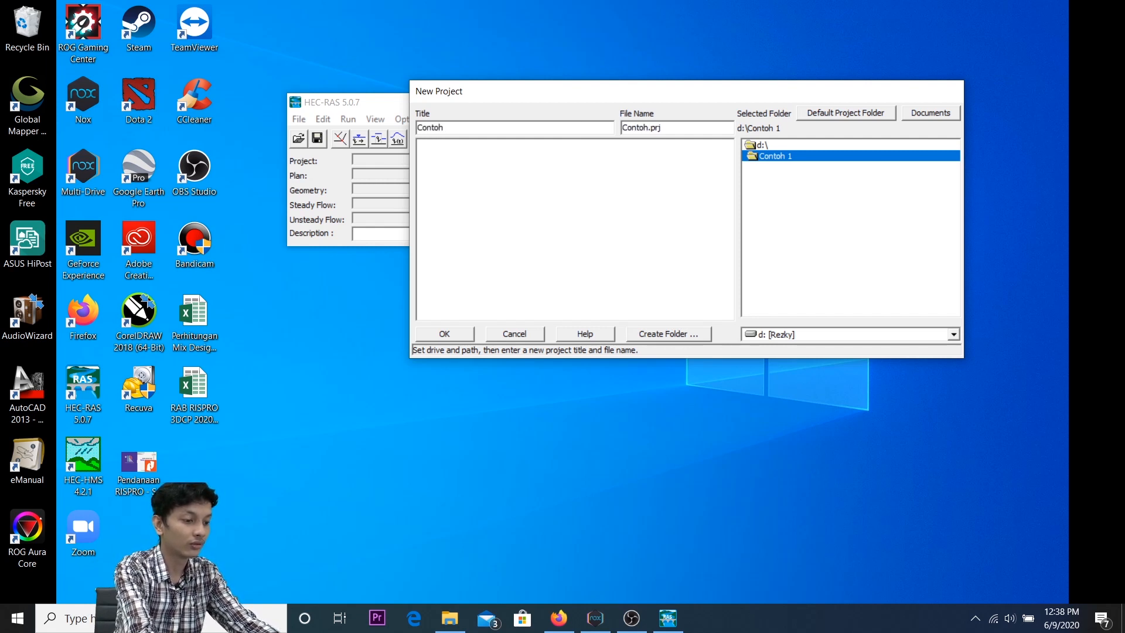
pyautogui.write('geometrik')
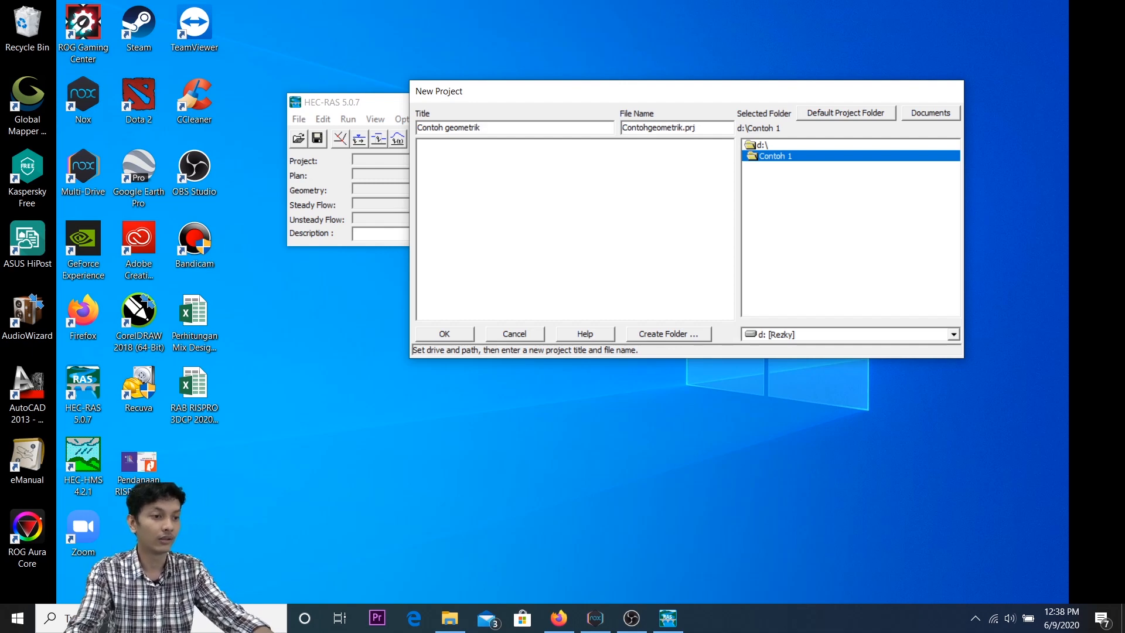
pyautogui.click(560, 151)
pyautogui.click(444, 333)
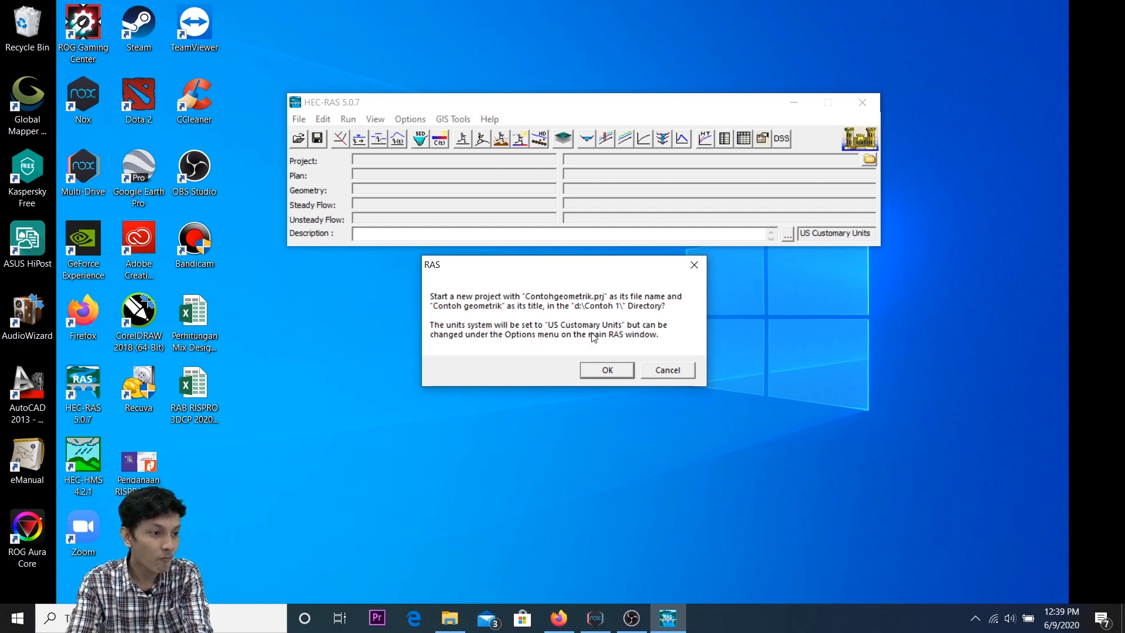
pyautogui.click(606, 370)
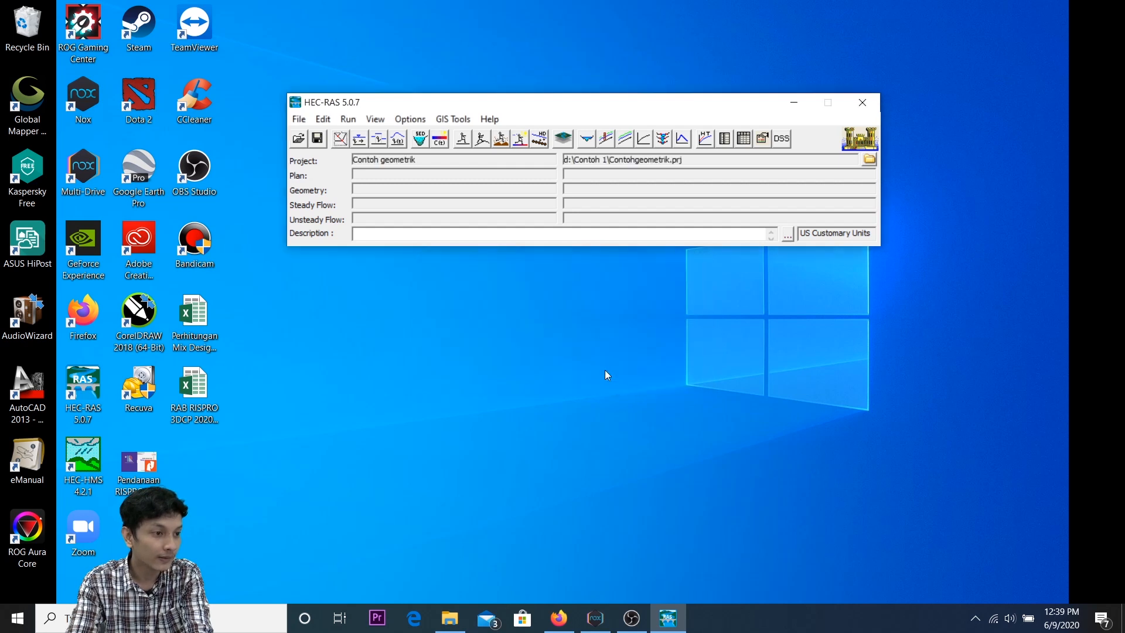
# Set the project's unit system to System International (Metric System) and make it the default for new projects.
pyautogui.click(403, 117)
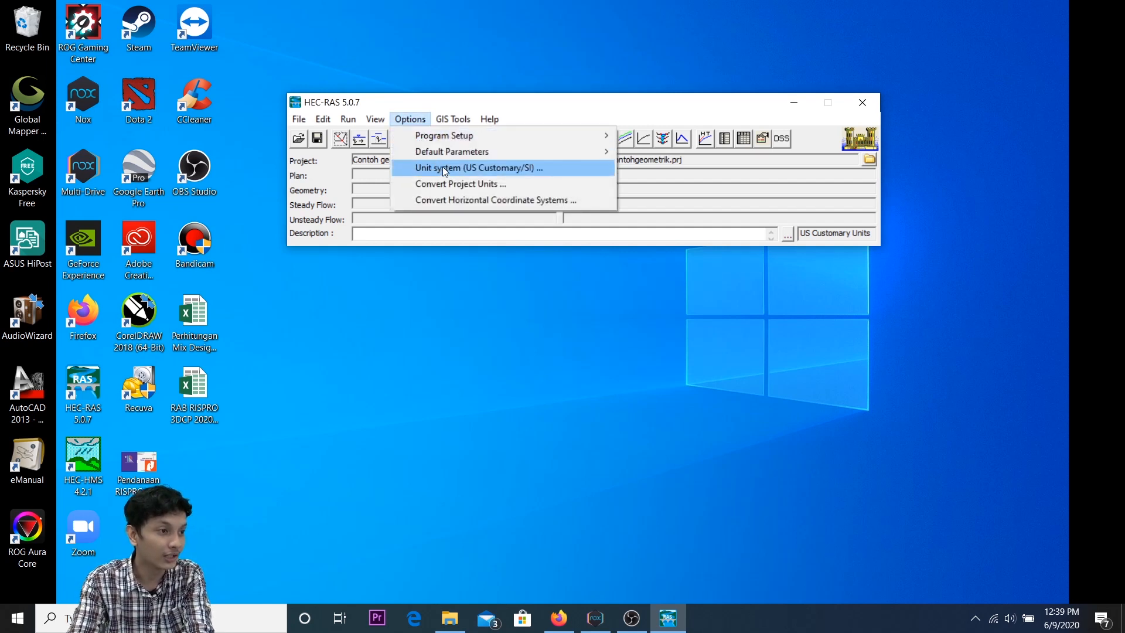
pyautogui.click(522, 170)
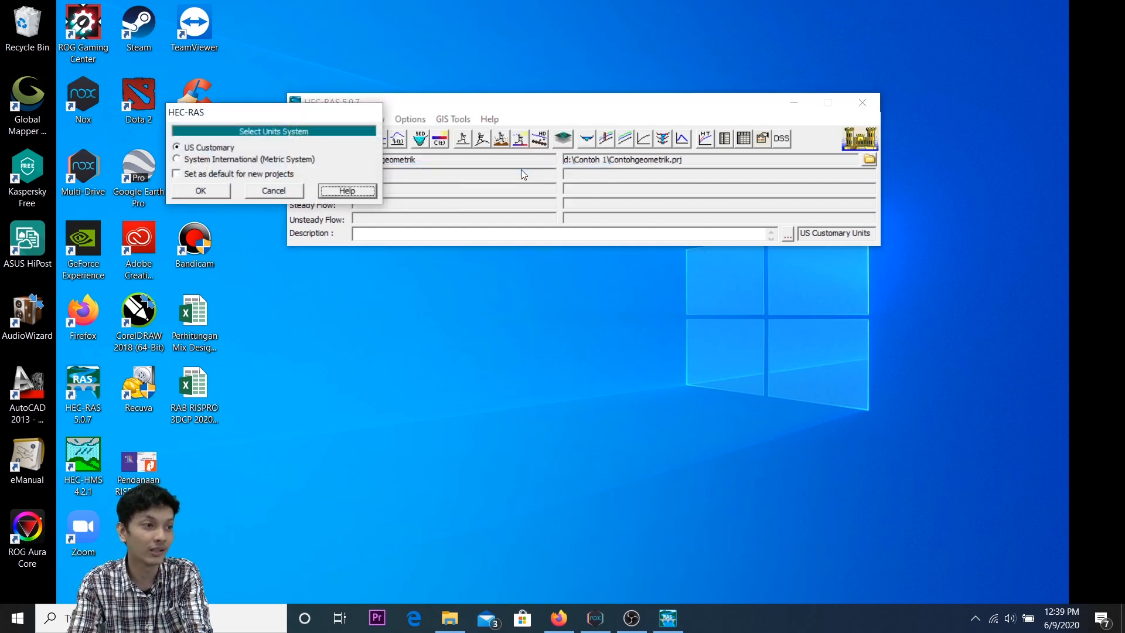
pyautogui.moveTo(287, 117); pyautogui.dragTo(377, 129)
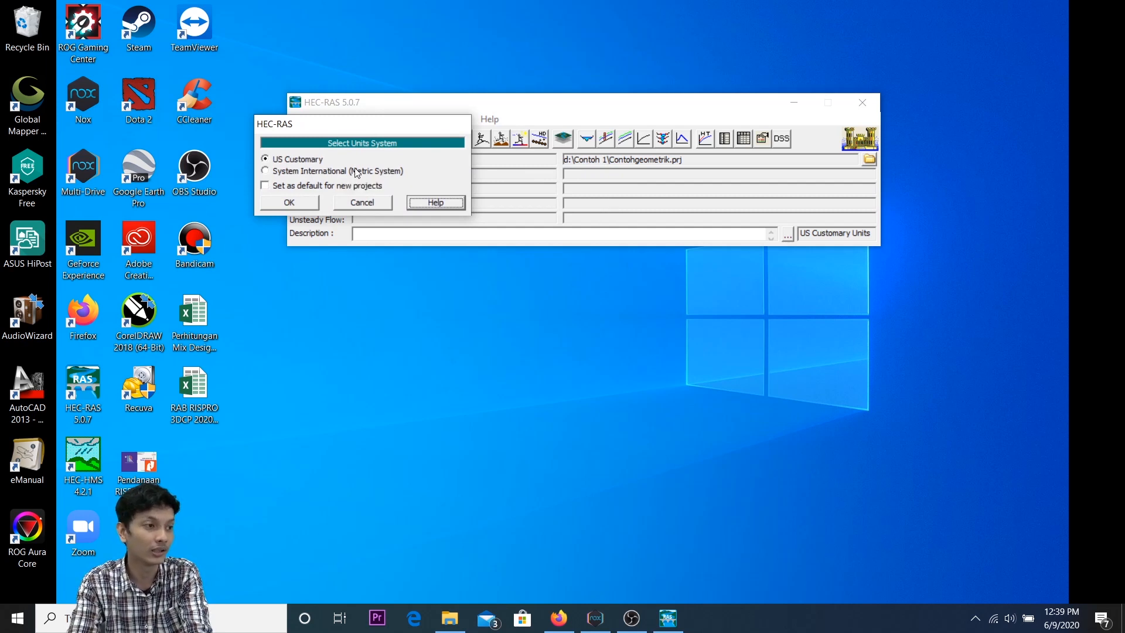
pyautogui.click(328, 173)
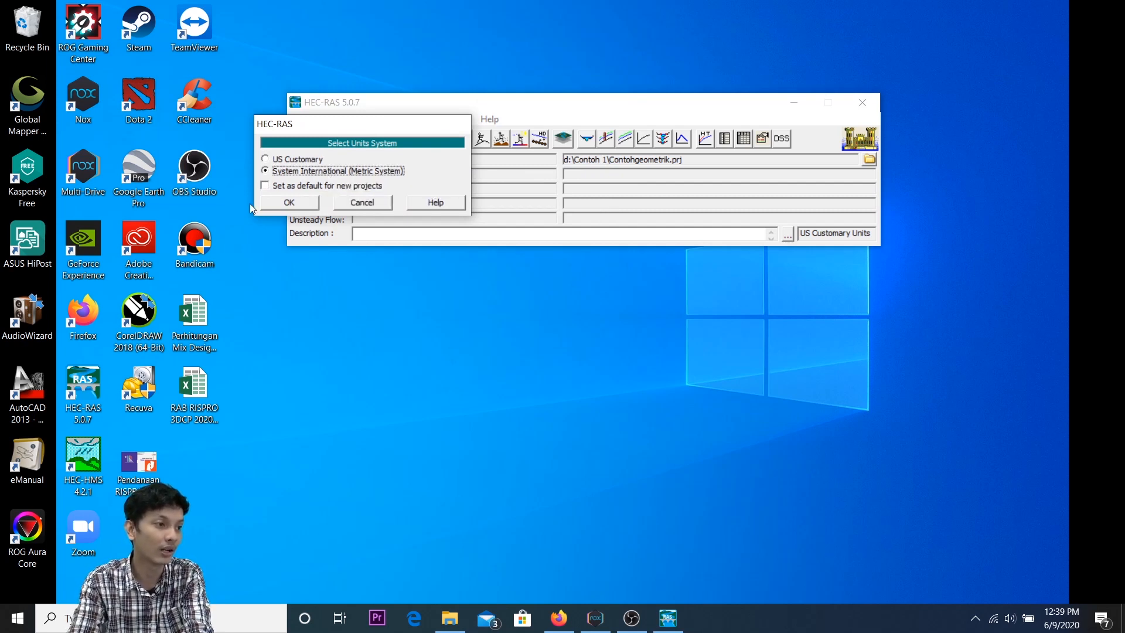
pyautogui.click(303, 187)
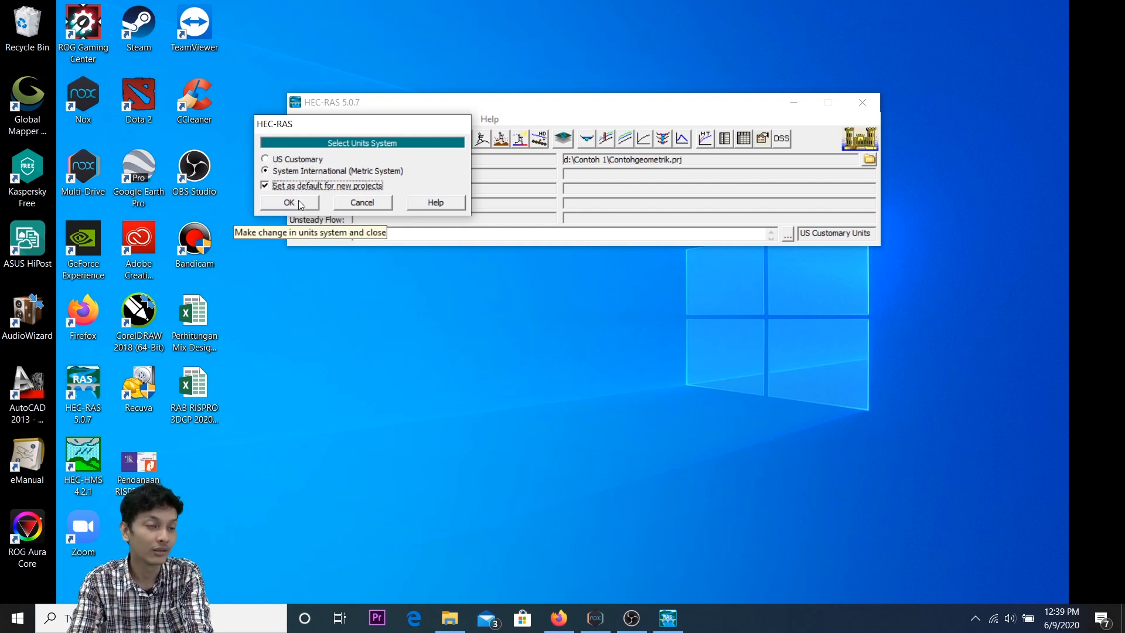
pyautogui.click(299, 202)
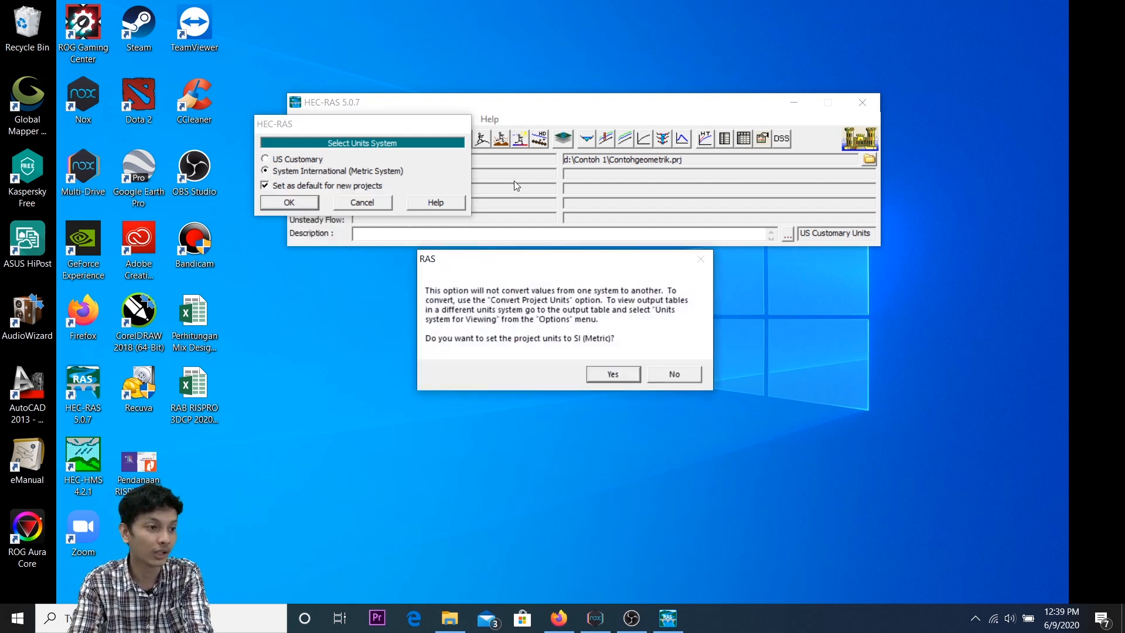
pyautogui.click(612, 375)
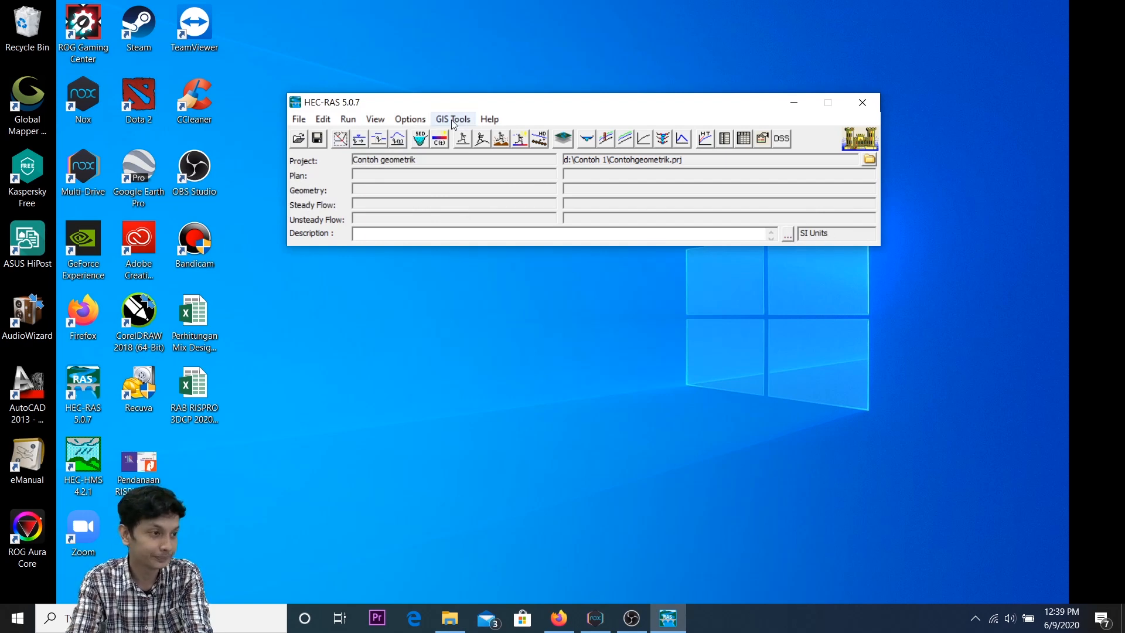
# Open the Geometric Data editor and draw a straight river reach about 1.24 long, sloping from upper left to lower right.
pyautogui.click(340, 139)
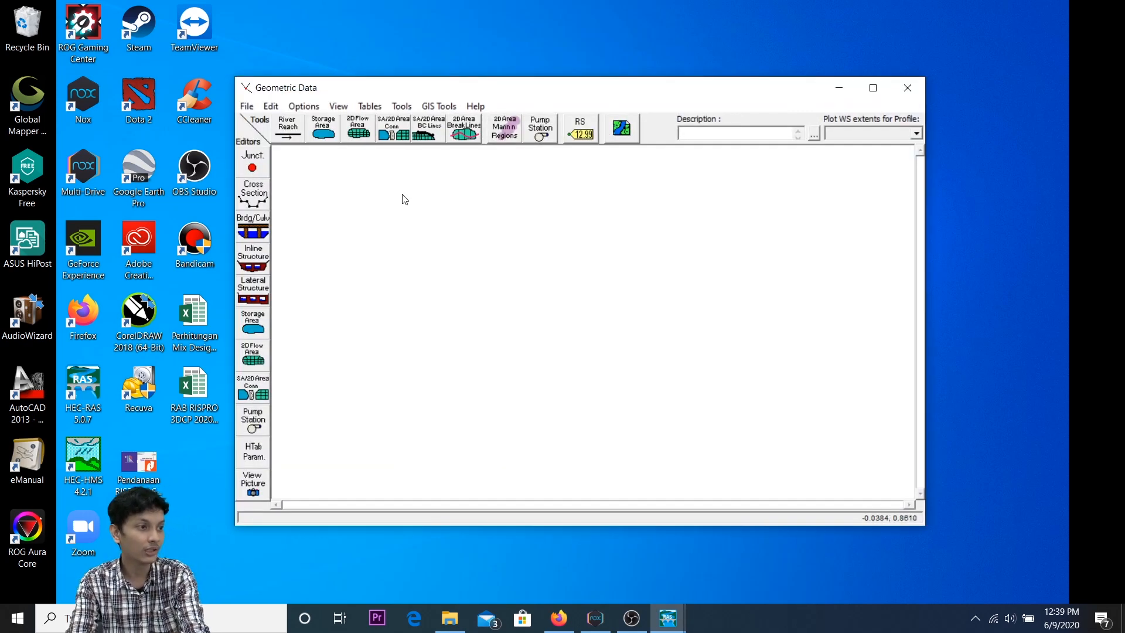
pyautogui.moveTo(530, 93); pyautogui.dragTo(634, 76)
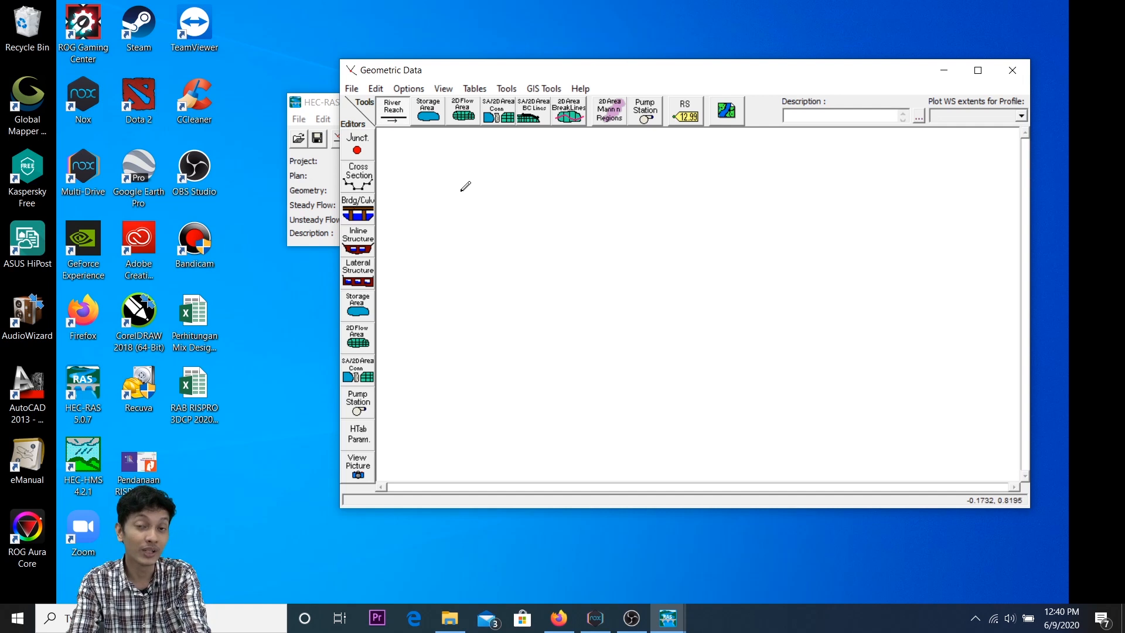
pyautogui.click(460, 191)
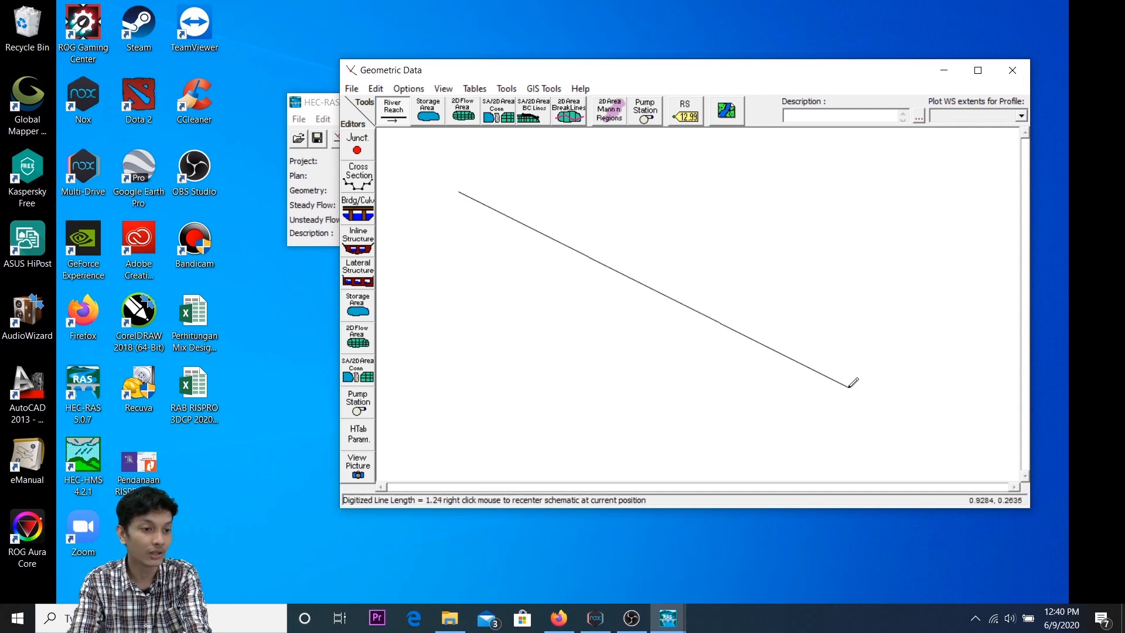
pyautogui.doubleClick(849, 386)
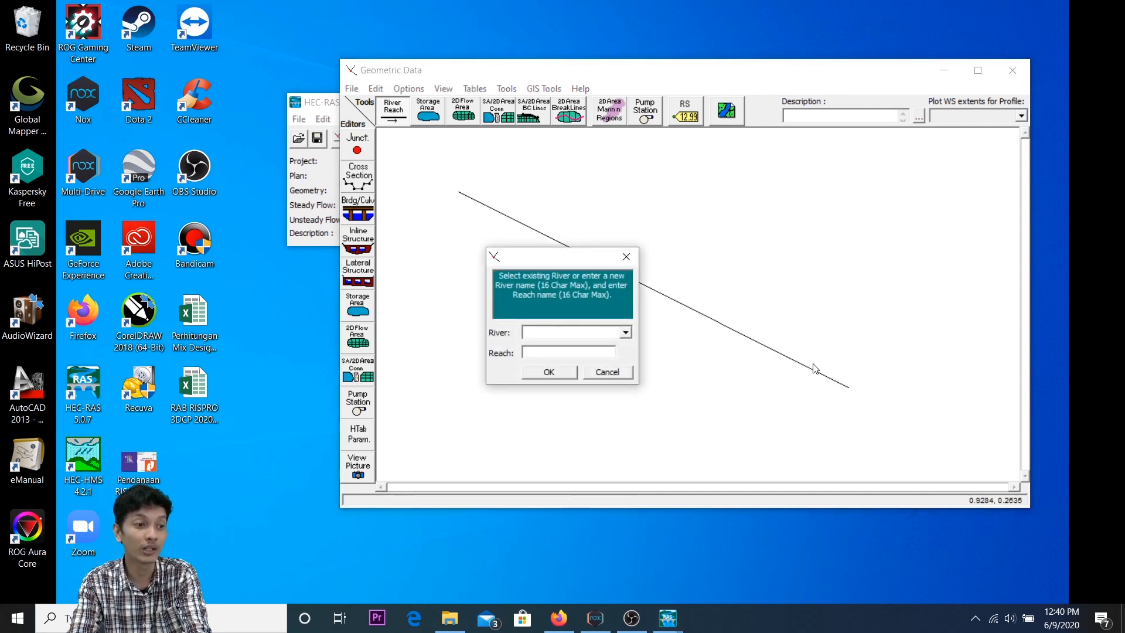
# Name the drawn line's river "Sungai A" and its reach "Penggal 1".
pyautogui.moveTo(572, 264); pyautogui.dragTo(760, 195)
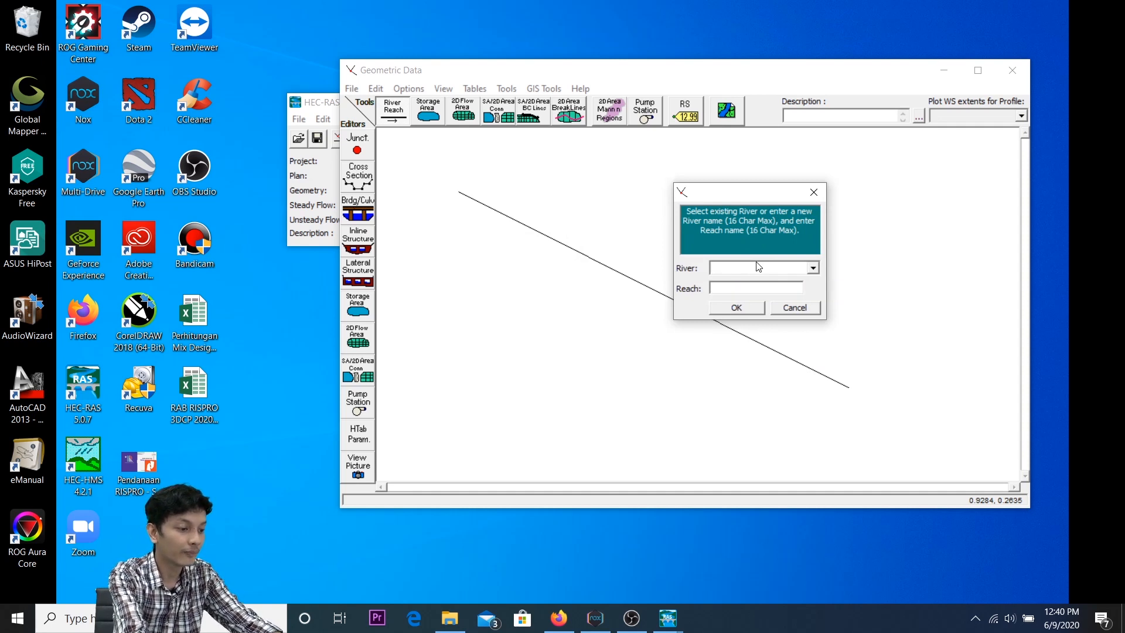
pyautogui.write('Sungai ')
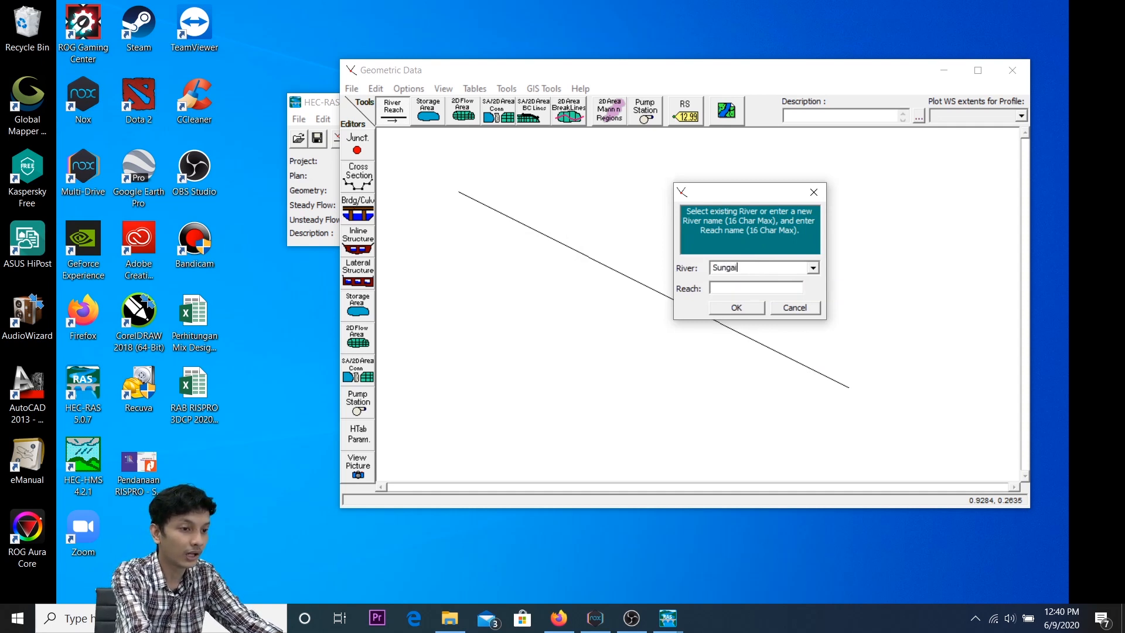
pyautogui.write('A')
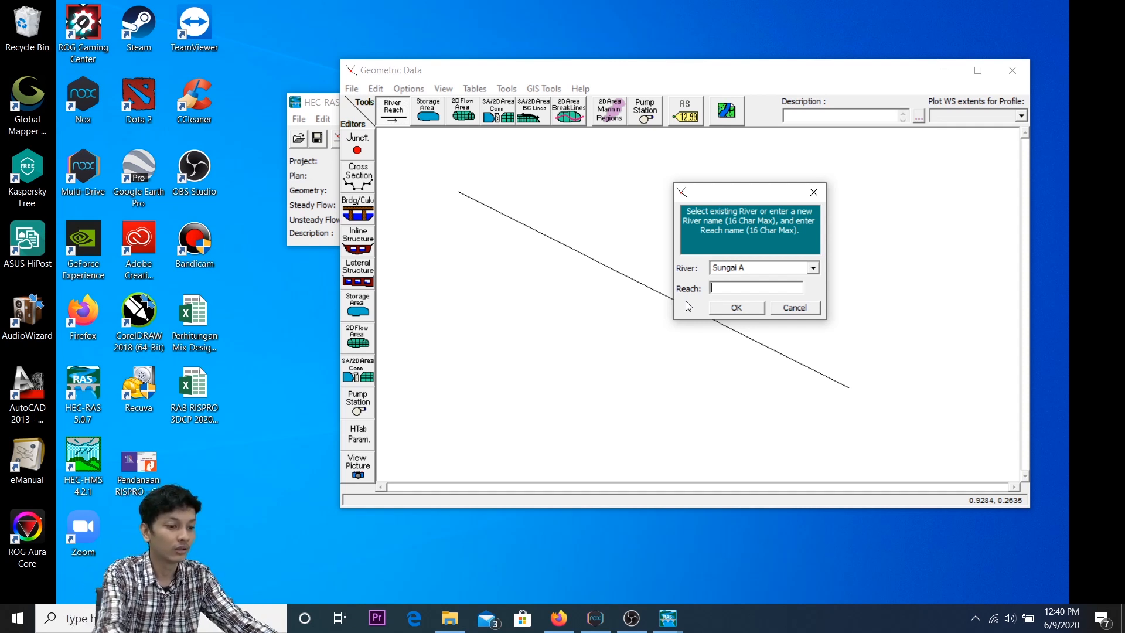
pyautogui.write('P')
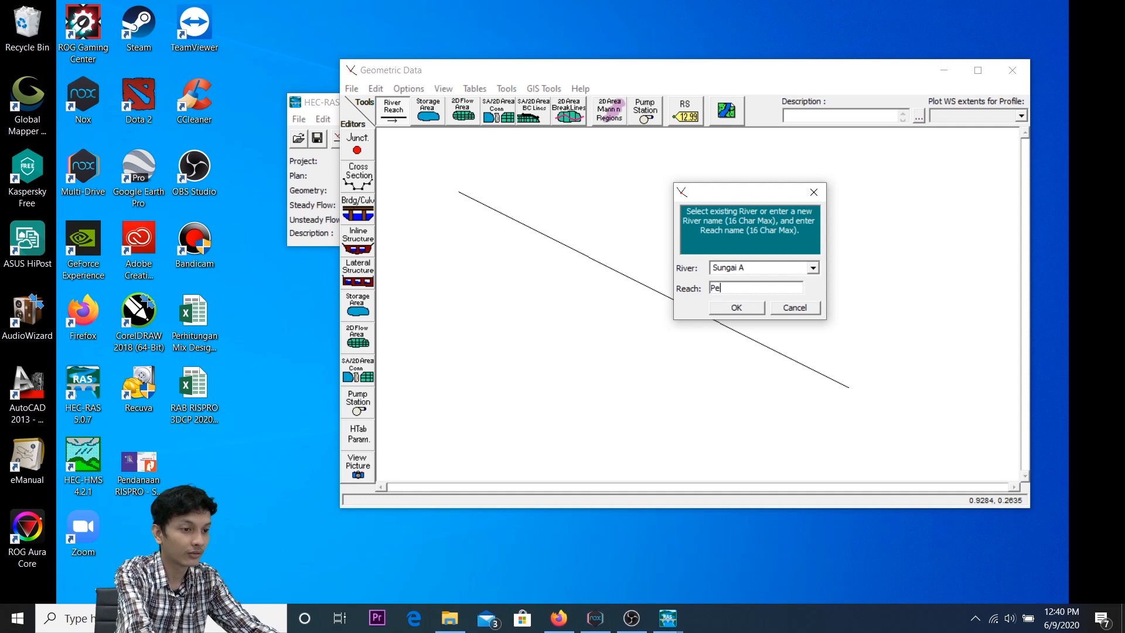
pyautogui.press('BackSpace')
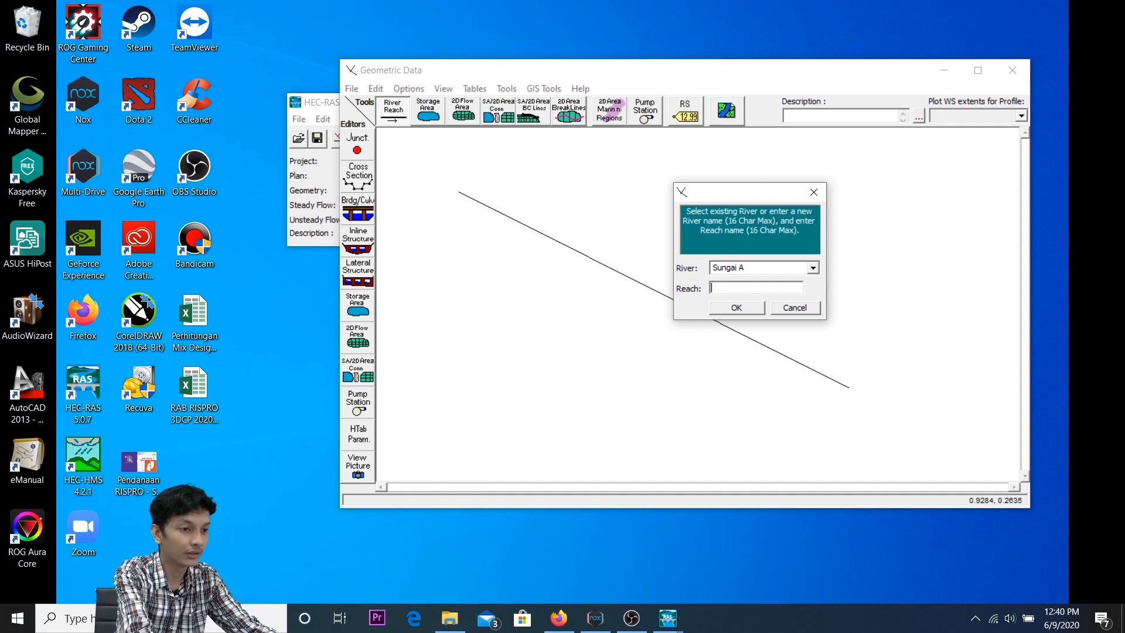
pyautogui.write('Peng')
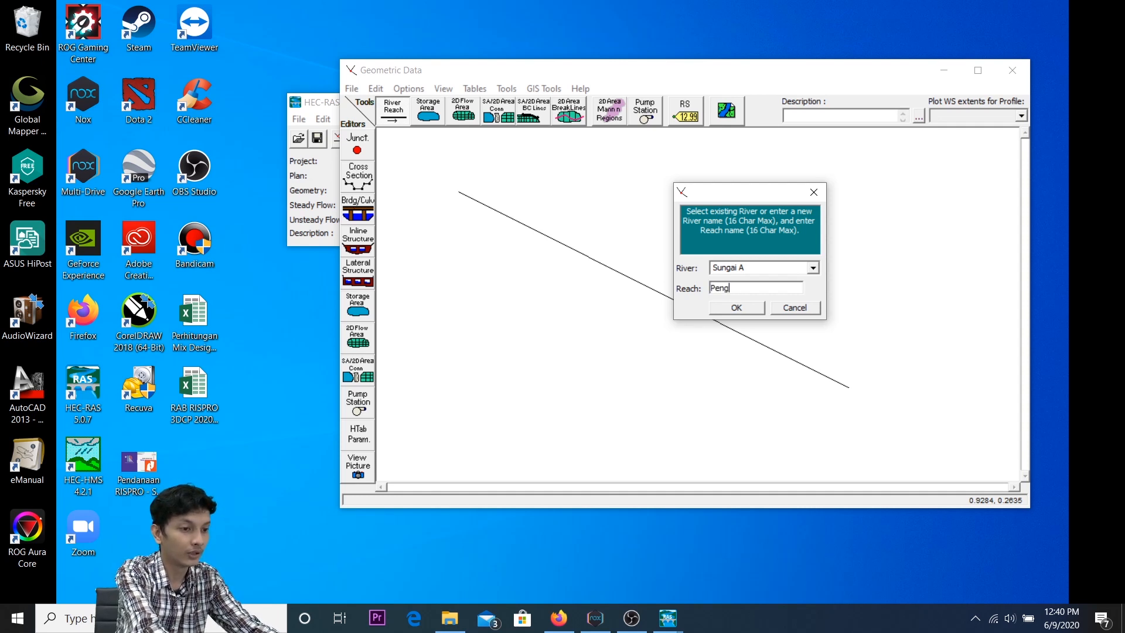
pyautogui.write('gal 1')
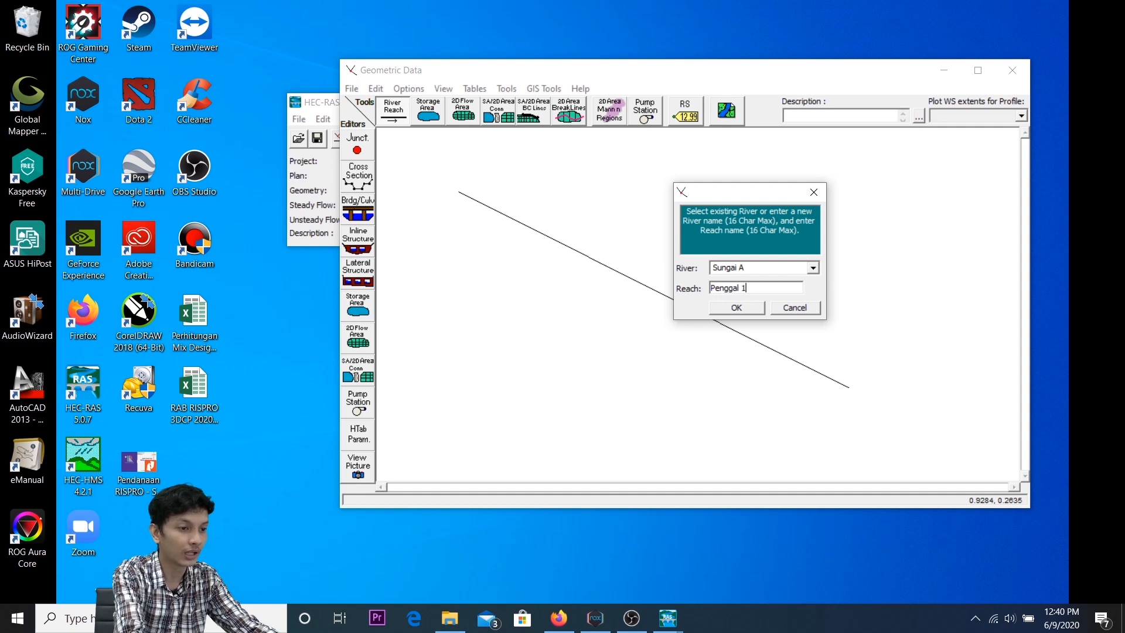
pyautogui.press('Return')
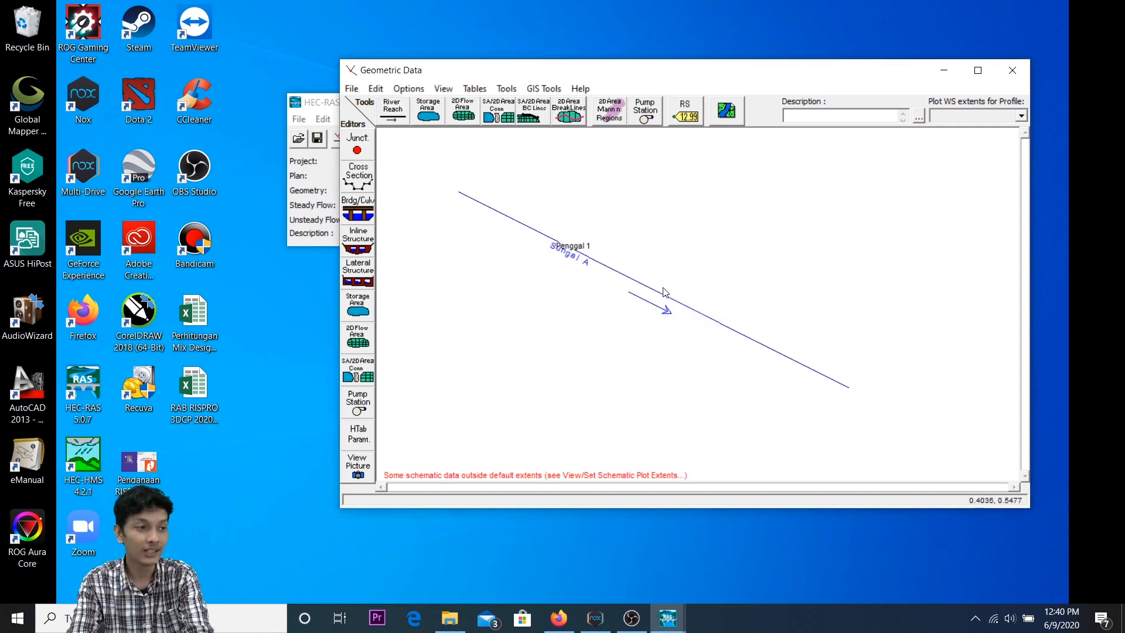
# Draw a second, nearly horizontal river reach from right to left, above and to the right of Sungai A.
pyautogui.click(398, 121)
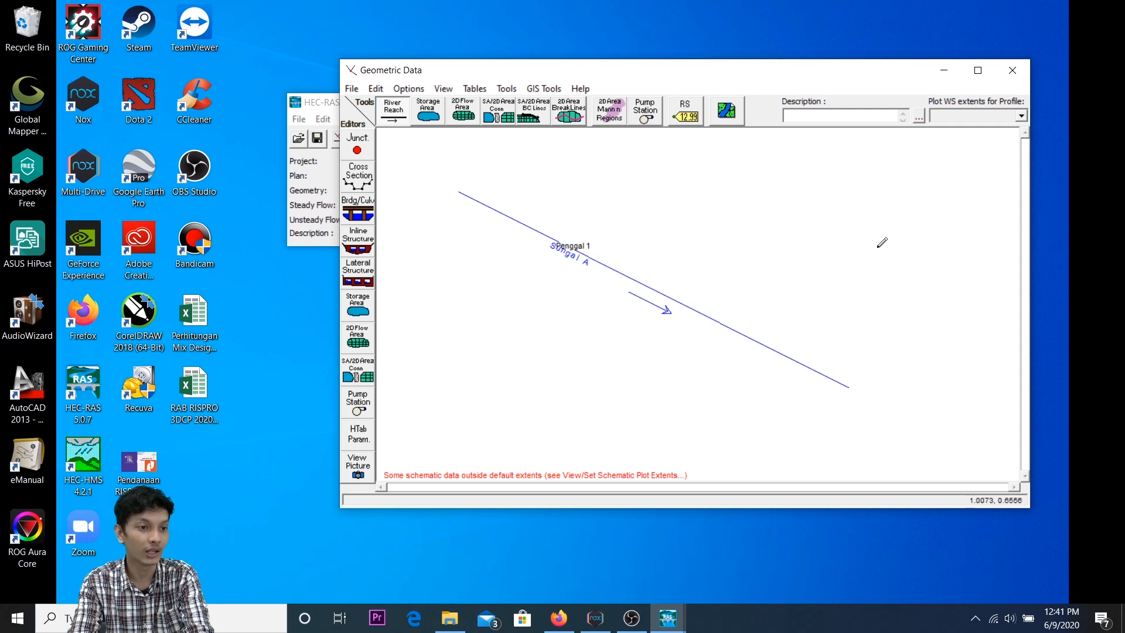
pyautogui.click(921, 224)
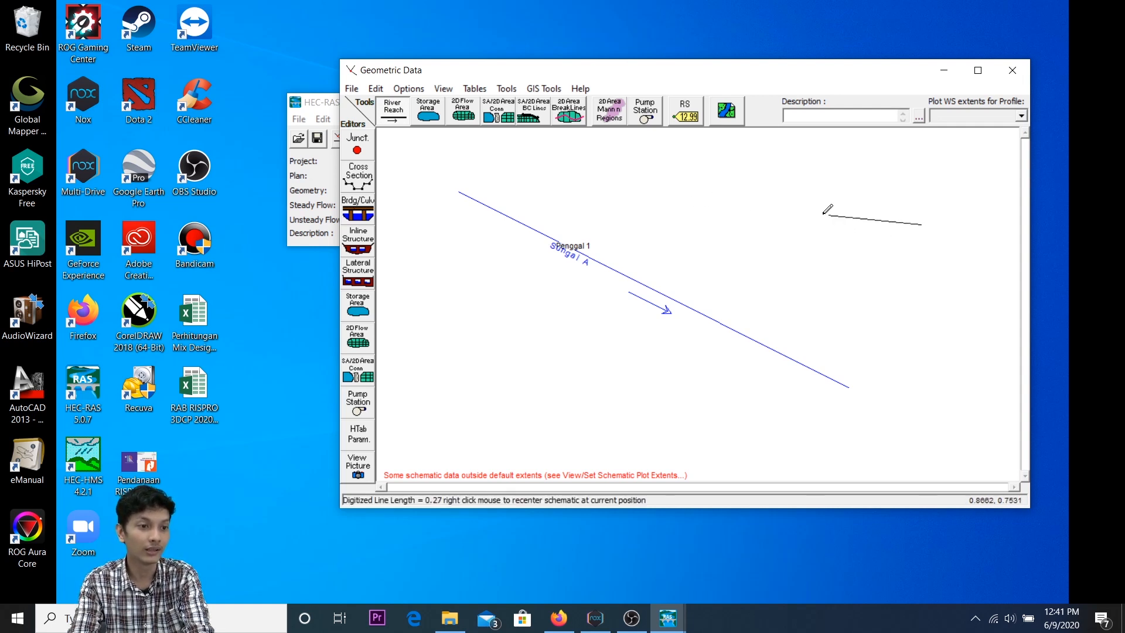
pyautogui.doubleClick(696, 224)
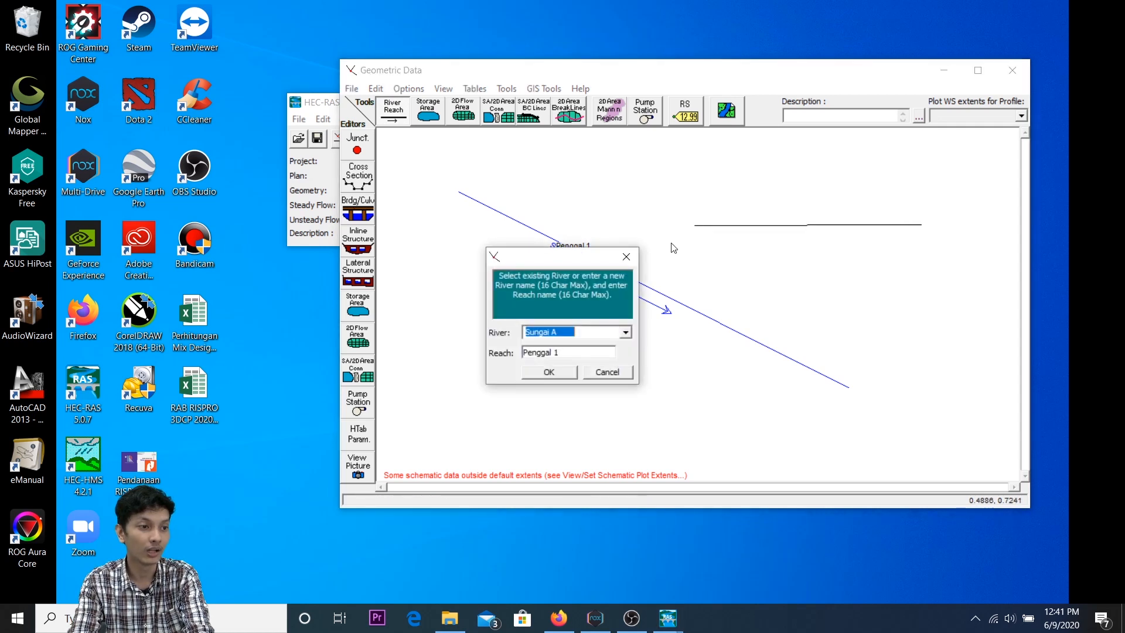
# Name the second line's river "Sungai B" and its reach "Penggal 2", and accept increasing the schematic extents.
pyautogui.click(560, 331)
pyautogui.press('BackSpace')
pyautogui.write('B')
pyautogui.click(572, 354)
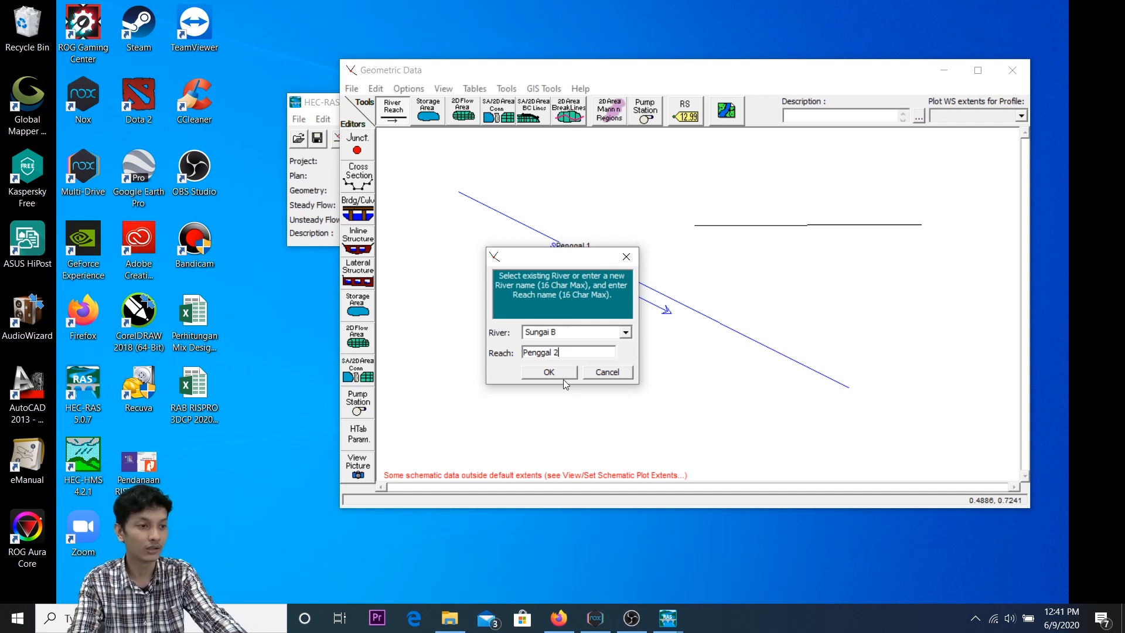
pyautogui.click(562, 374)
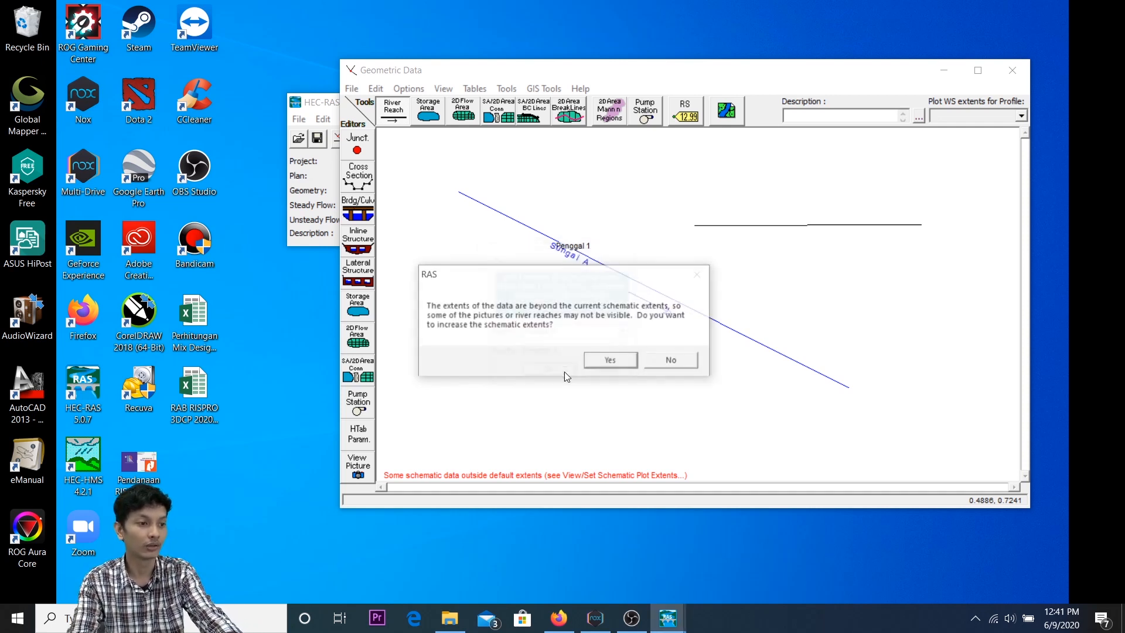
pyautogui.click(605, 362)
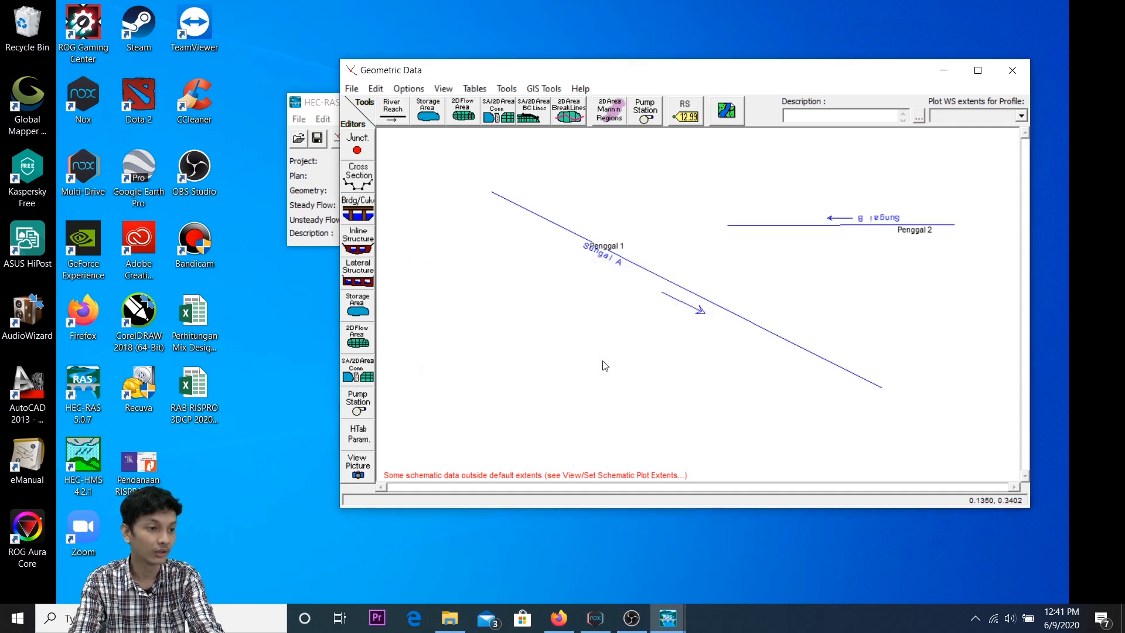
# Highlight the Sungai B reach and the Sungai A reach in turn and review the options available for each.
pyautogui.rightClick(850, 225)
pyautogui.click(716, 201)
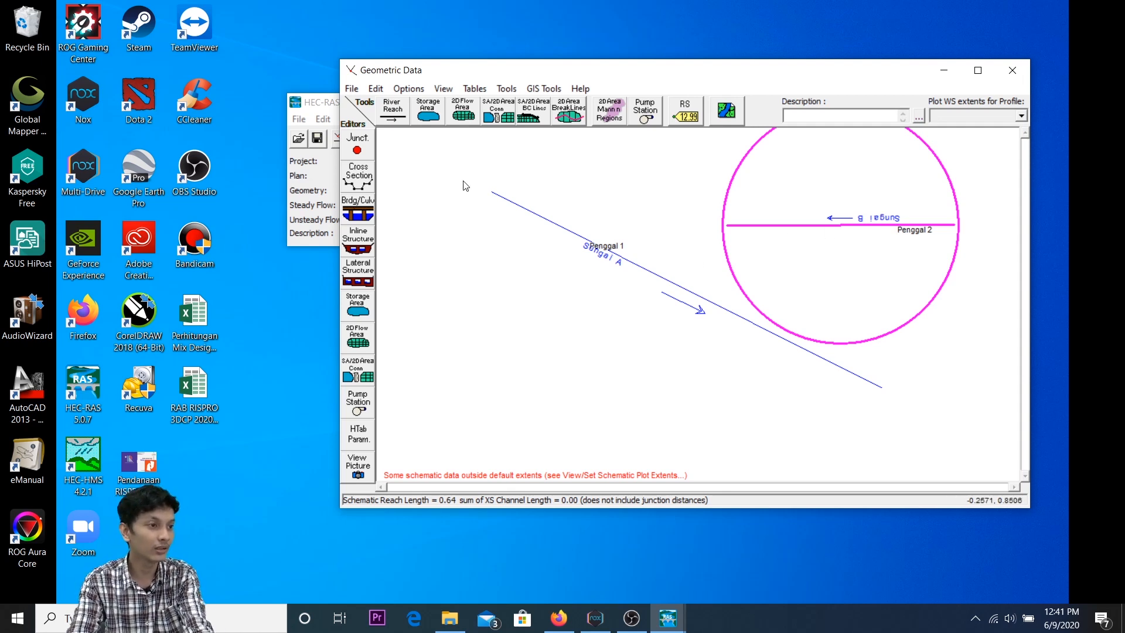
pyautogui.rightClick(558, 232)
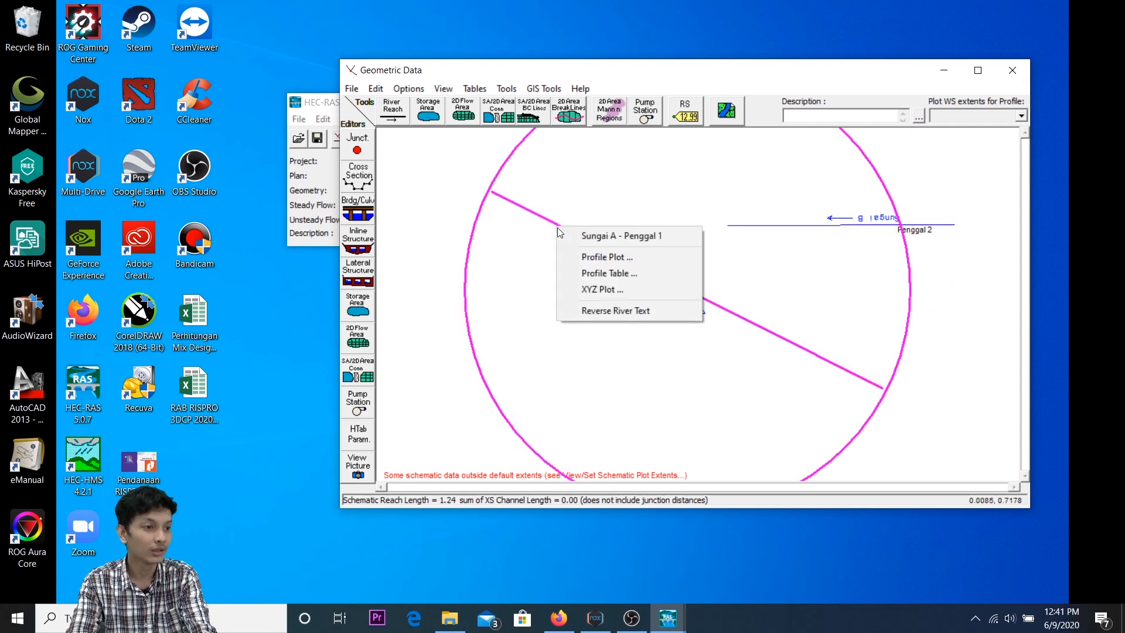
pyautogui.click(443, 234)
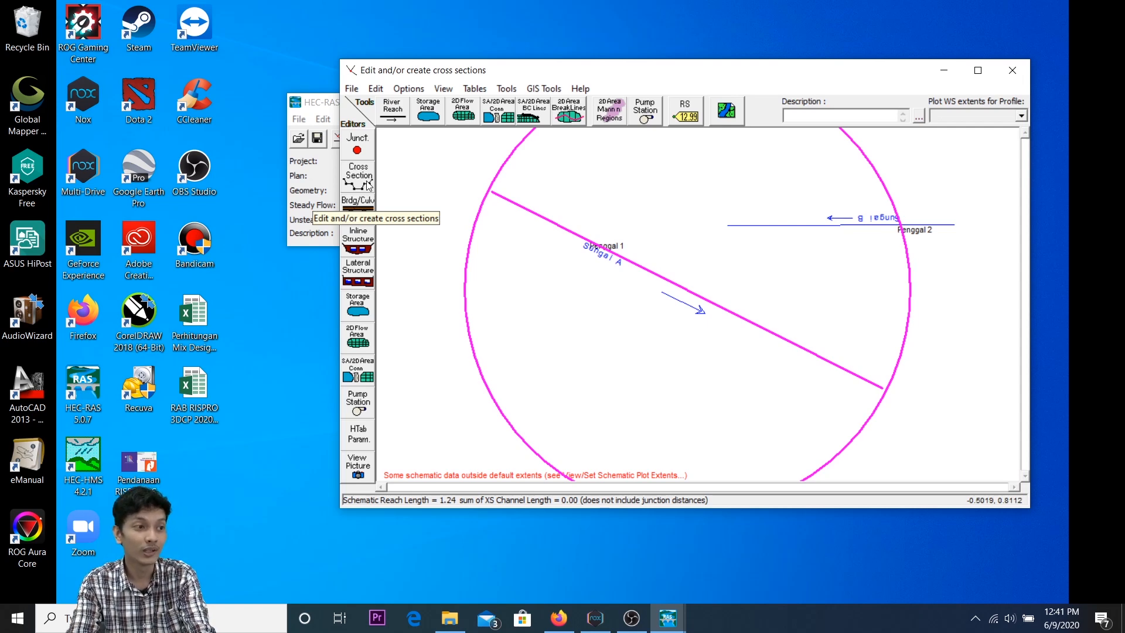
# Open the cross section editor for Sungai A, Penggal 1, and review its Manning's n and main channel bank station fields.
pyautogui.click(368, 186)
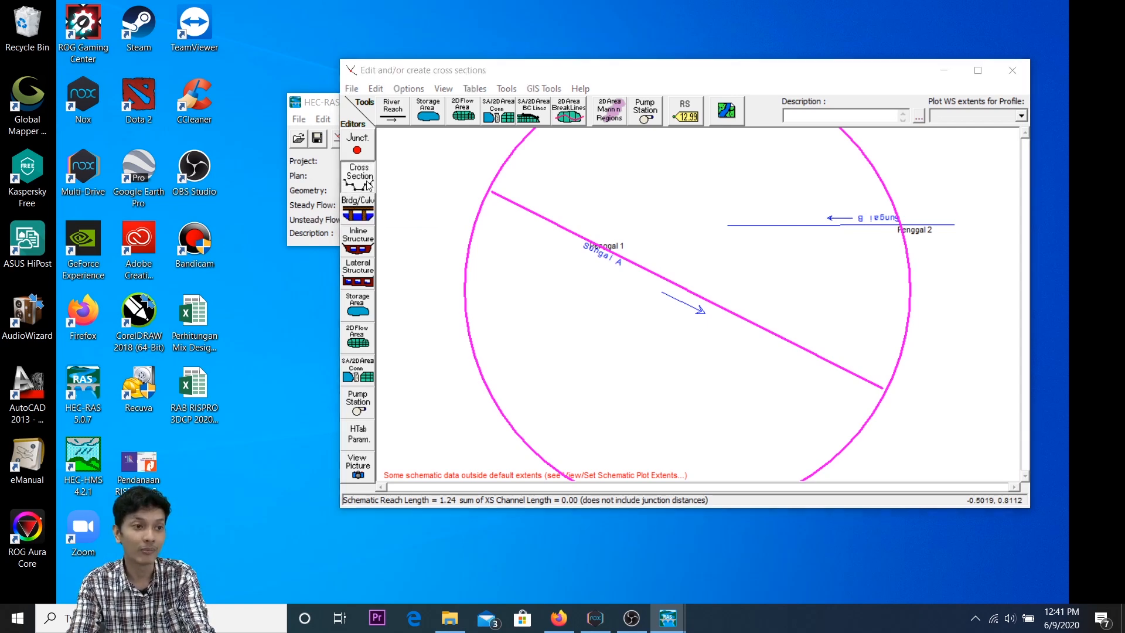
pyautogui.moveTo(436, 197); pyautogui.dragTo(599, 151)
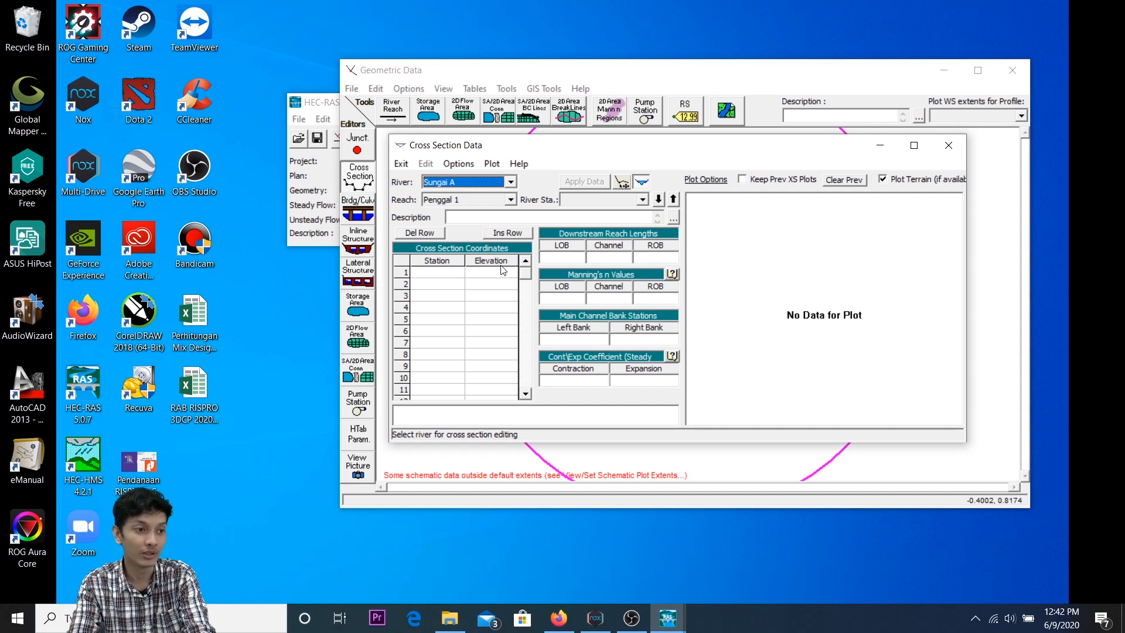
pyautogui.moveTo(618, 148); pyautogui.dragTo(642, 122)
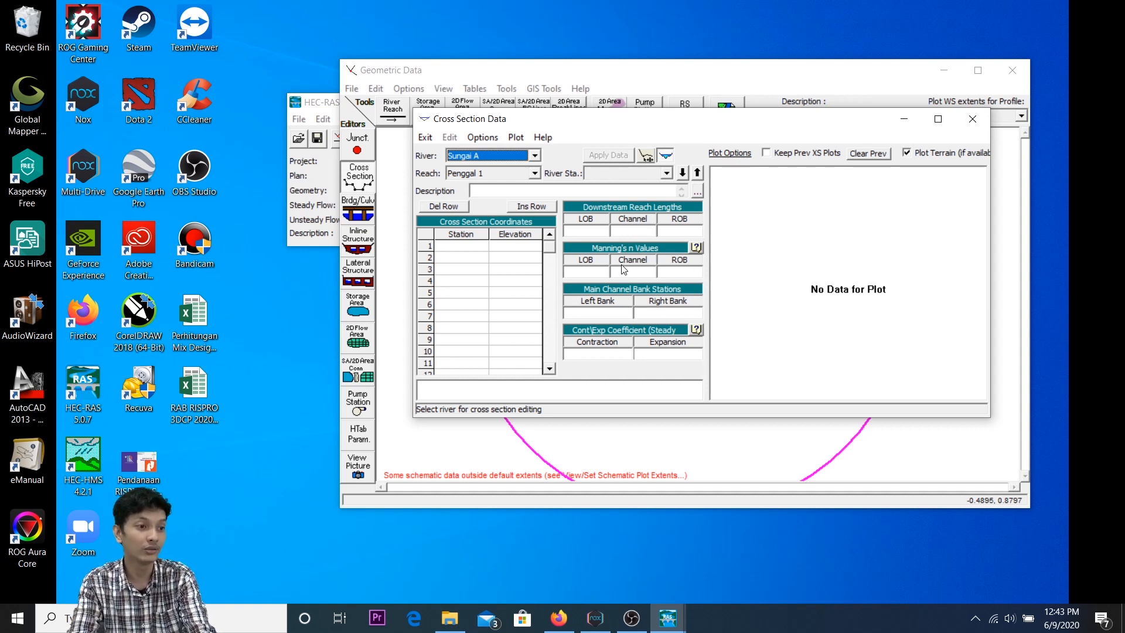
pyautogui.click(600, 272)
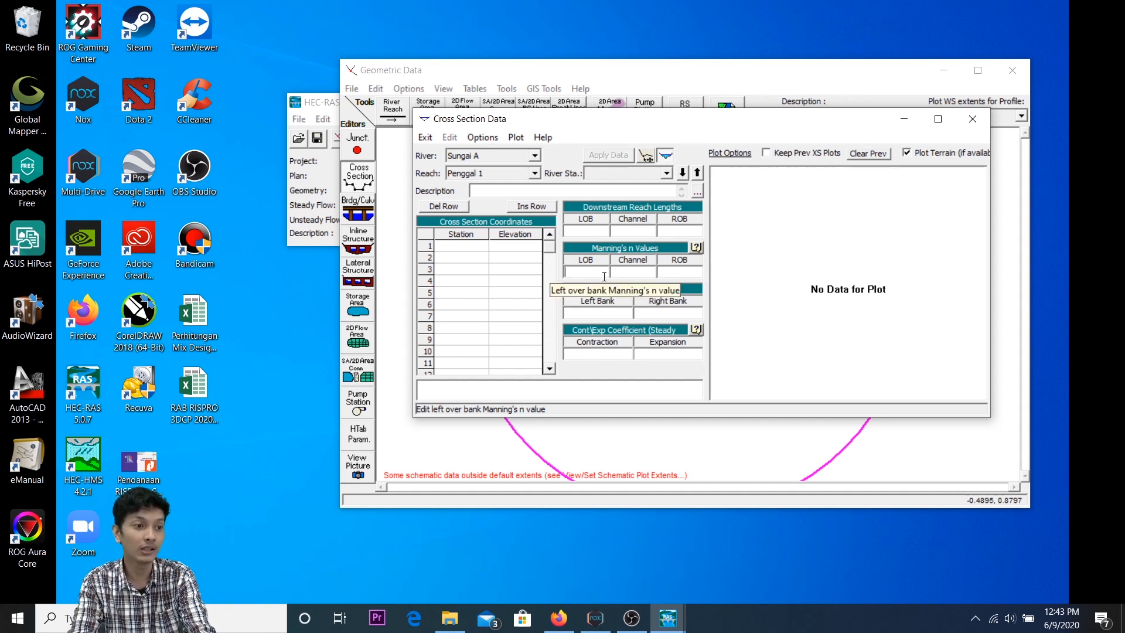
pyautogui.click(669, 270)
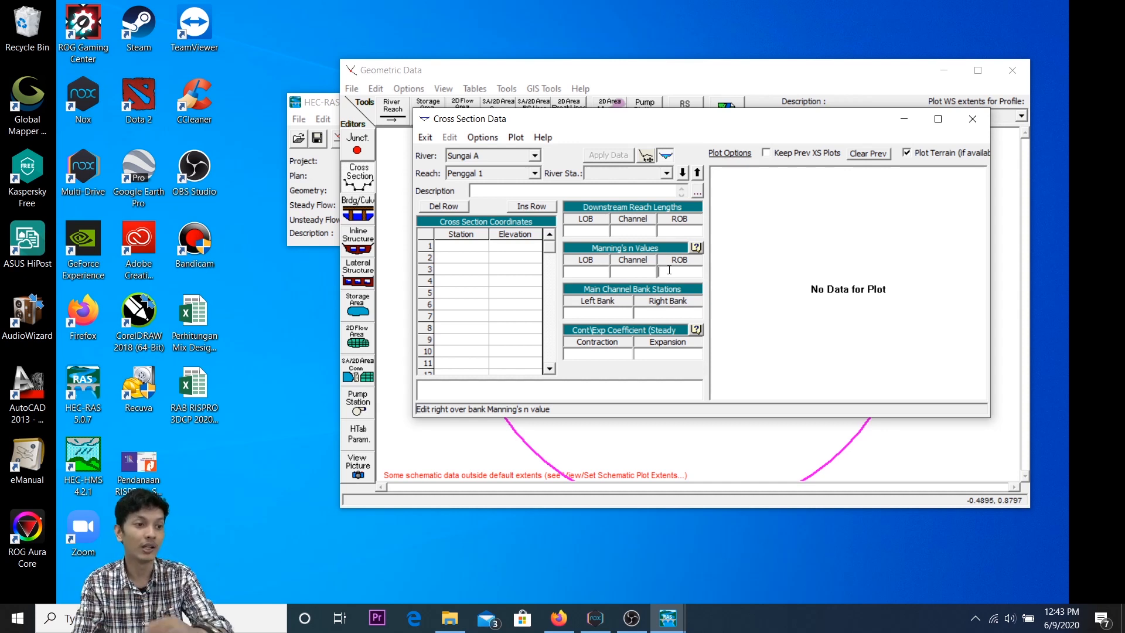
pyautogui.click(630, 315)
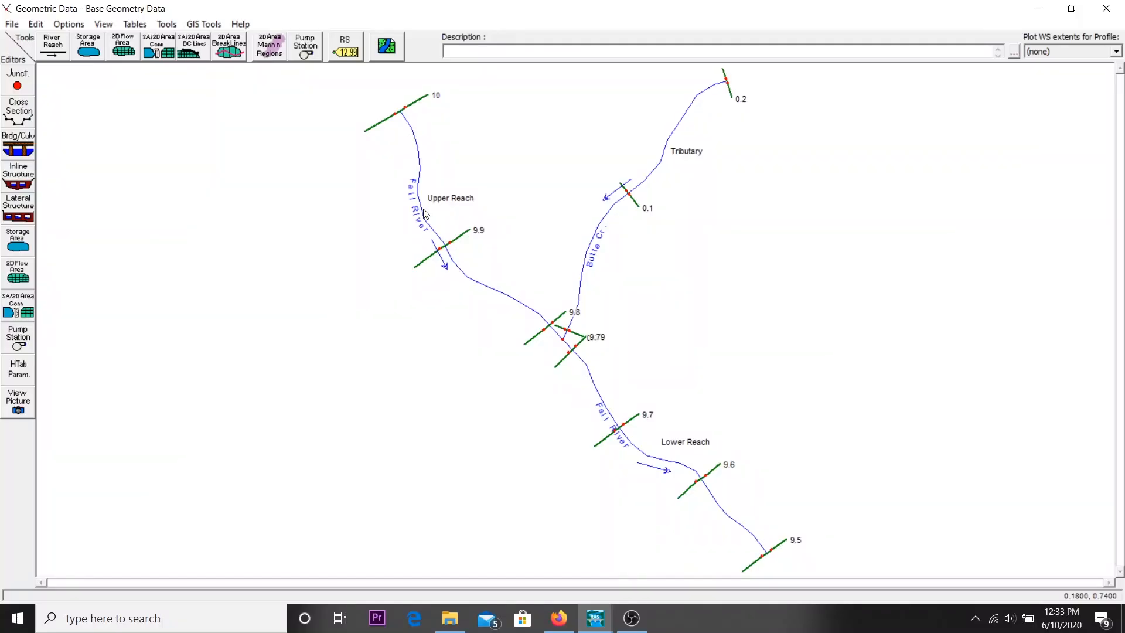
# Review the Butte Cr. Tributary cross section data in the Base Geometry Data example, advance one river station, and close the cross section editor.
pyautogui.rightClick(425, 214)
pyautogui.press('Escape')
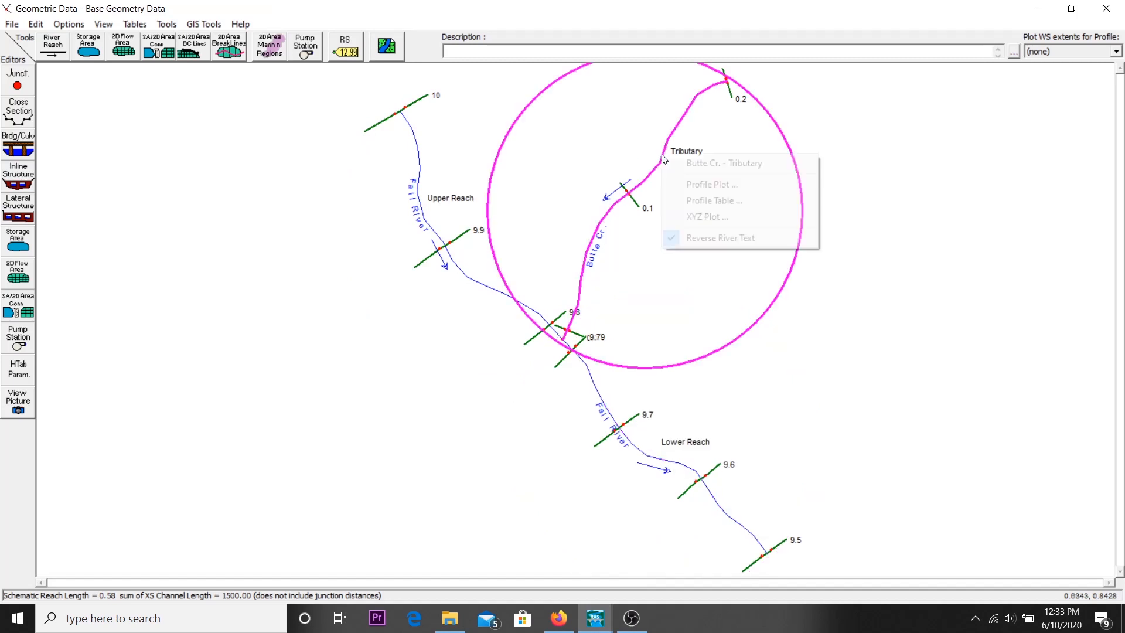
pyautogui.click(27, 123)
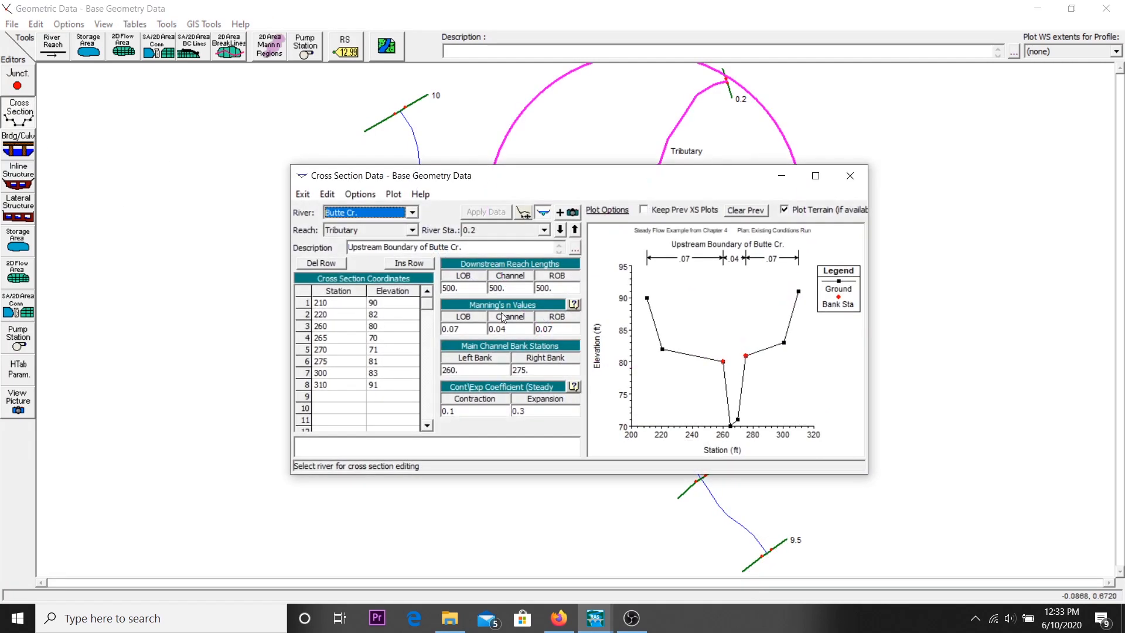
pyautogui.click(560, 230)
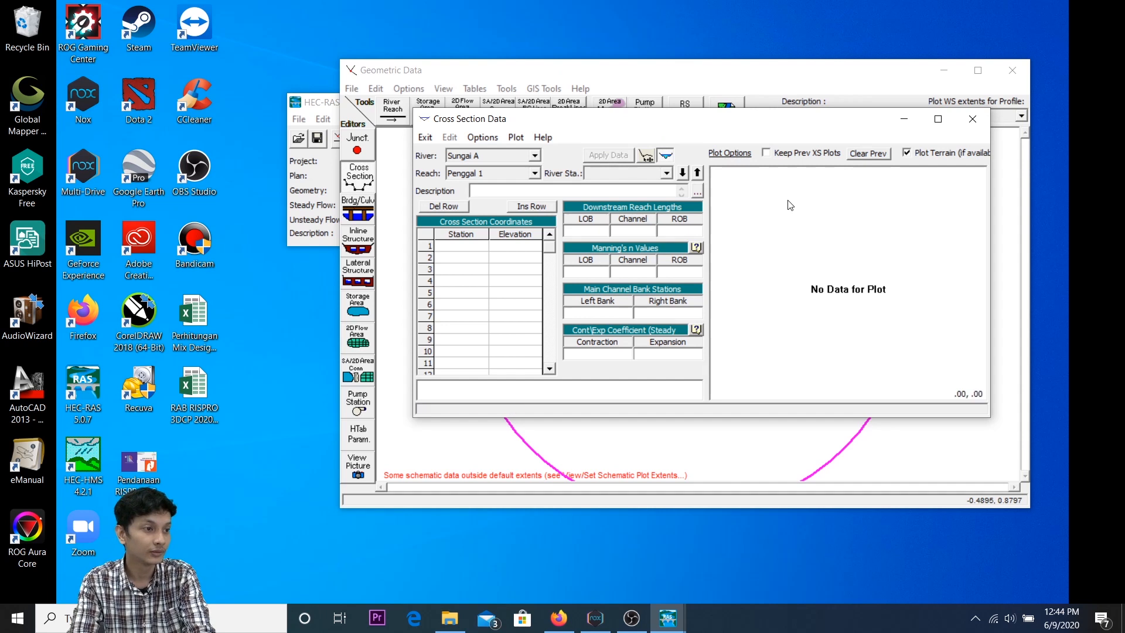
pyautogui.click(970, 120)
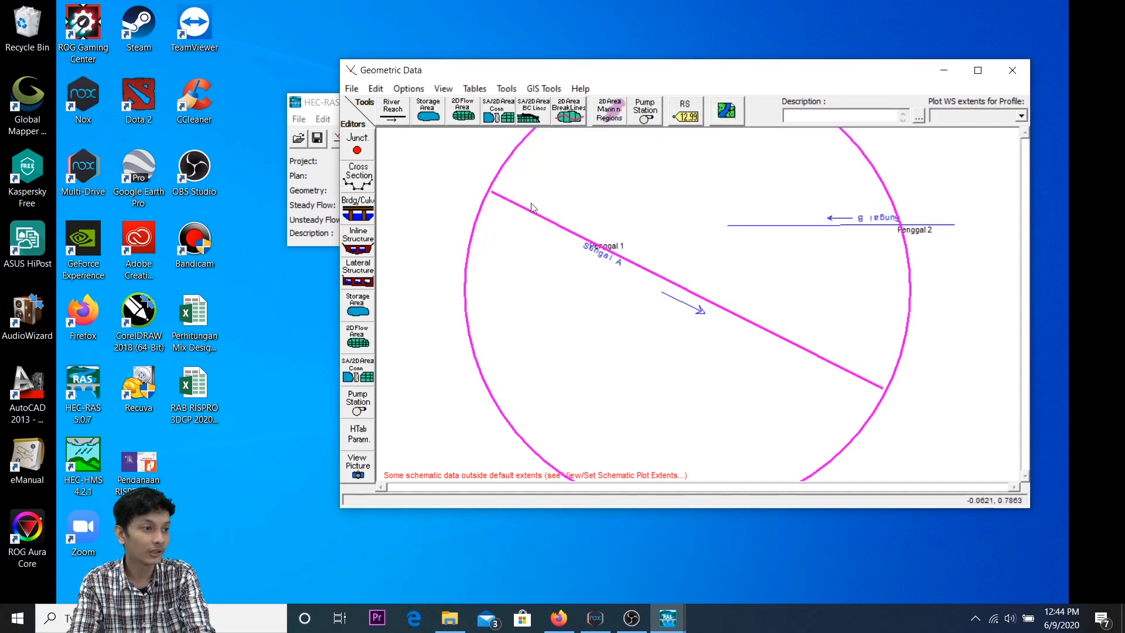
# Maximize the Geometric Data window and draw a closed six-sided storage area below and to the left of Sungai A.
pyautogui.click(430, 118)
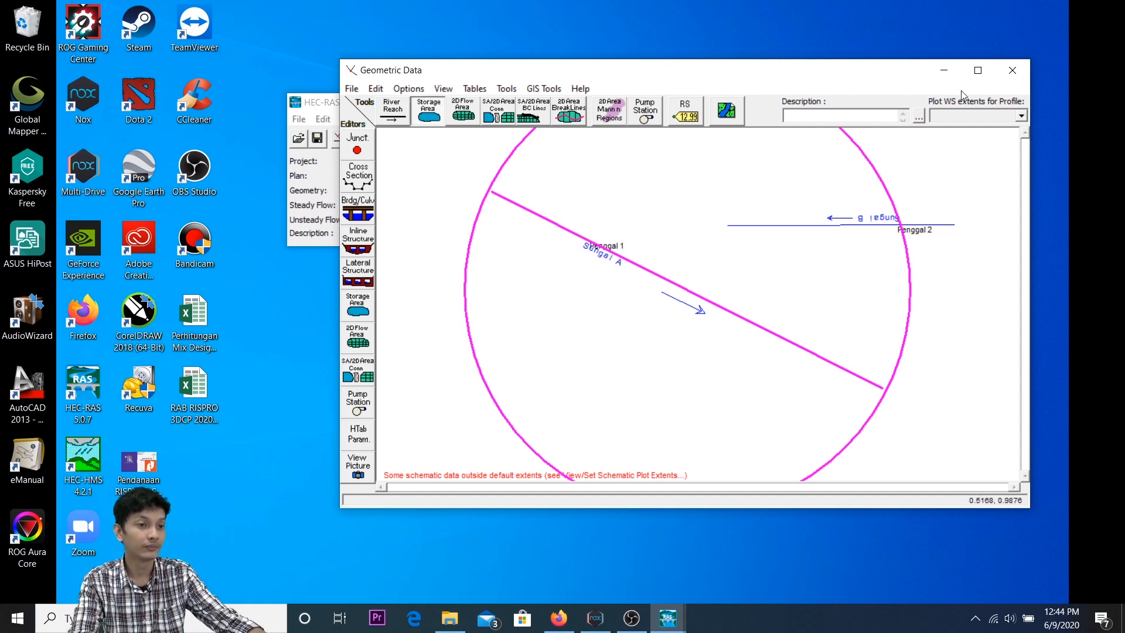
pyautogui.click(978, 70)
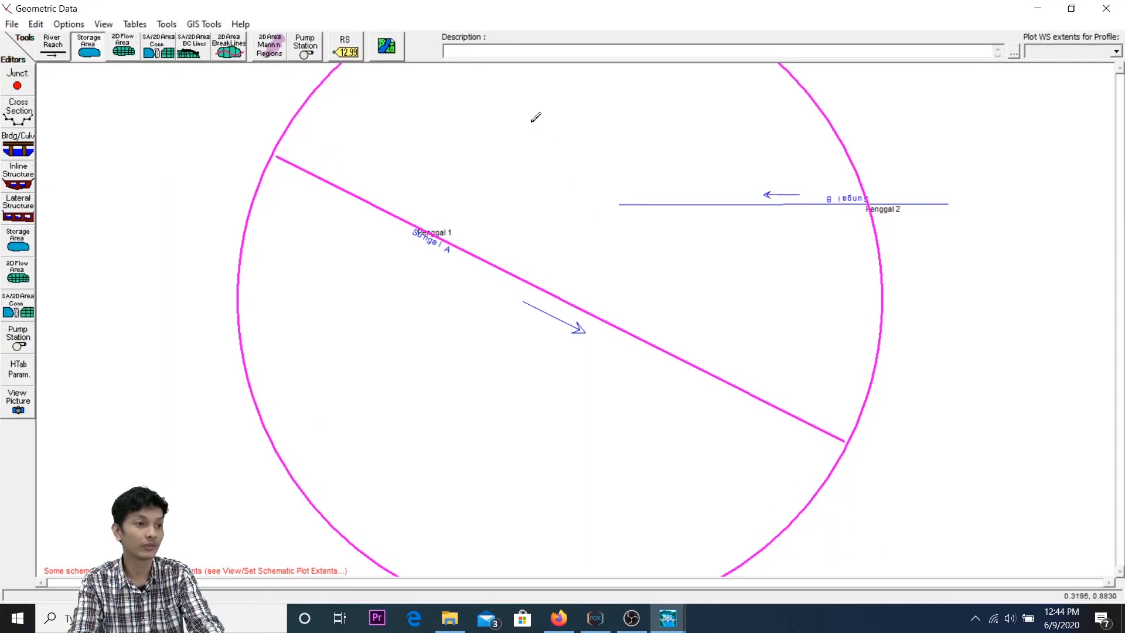
pyautogui.click(118, 290)
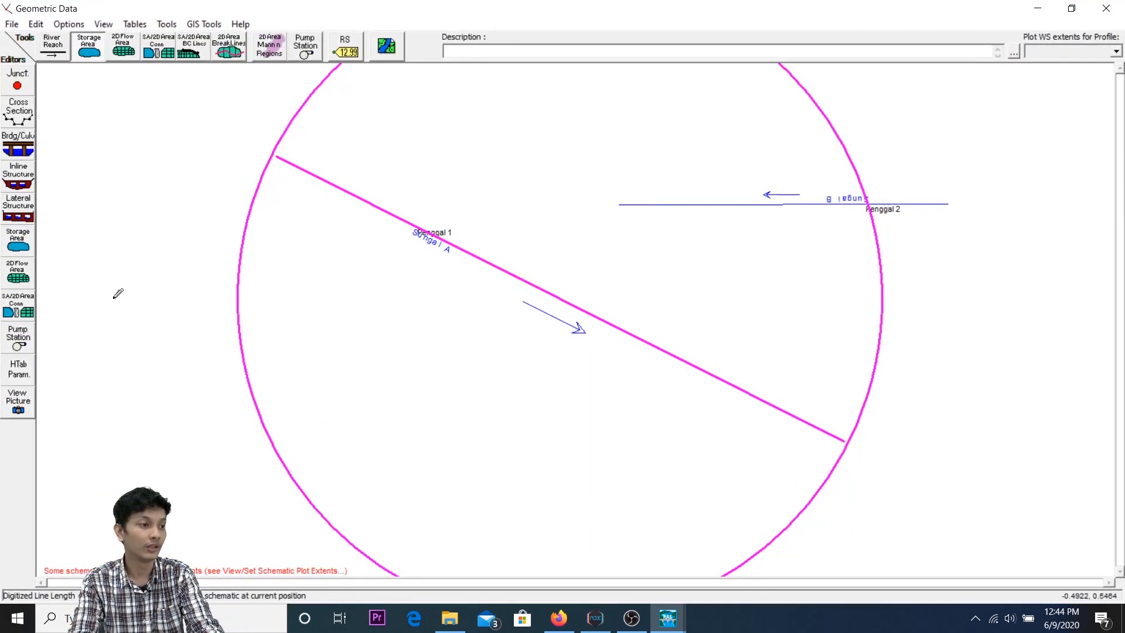
pyautogui.click(94, 400)
pyautogui.click(154, 455)
pyautogui.click(334, 423)
pyautogui.click(280, 293)
pyautogui.click(193, 265)
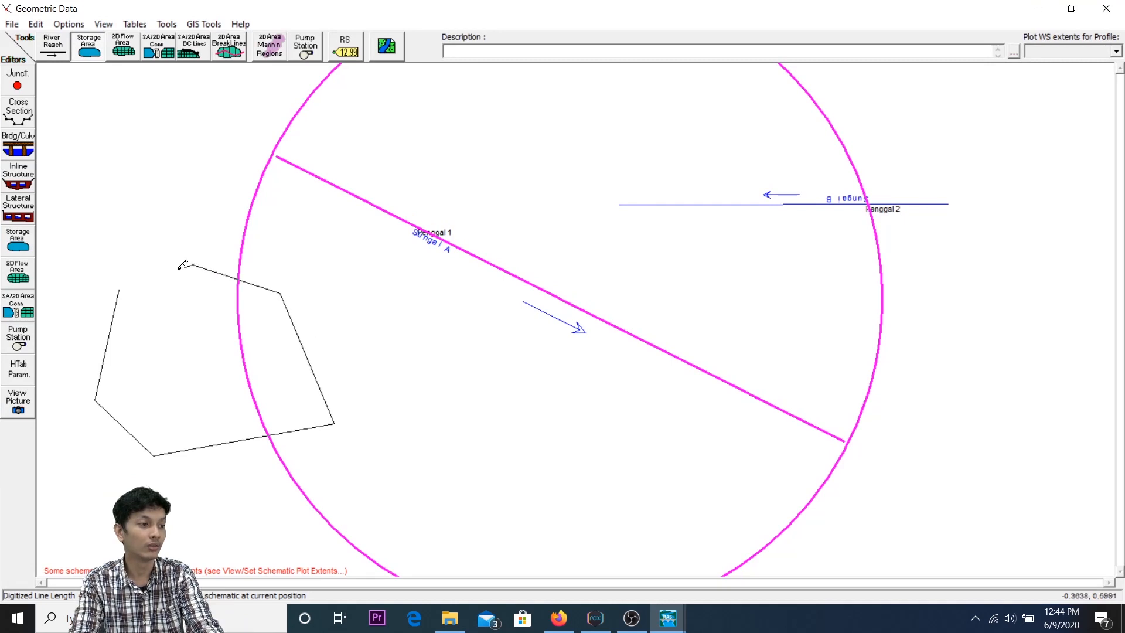
pyautogui.doubleClick(119, 291)
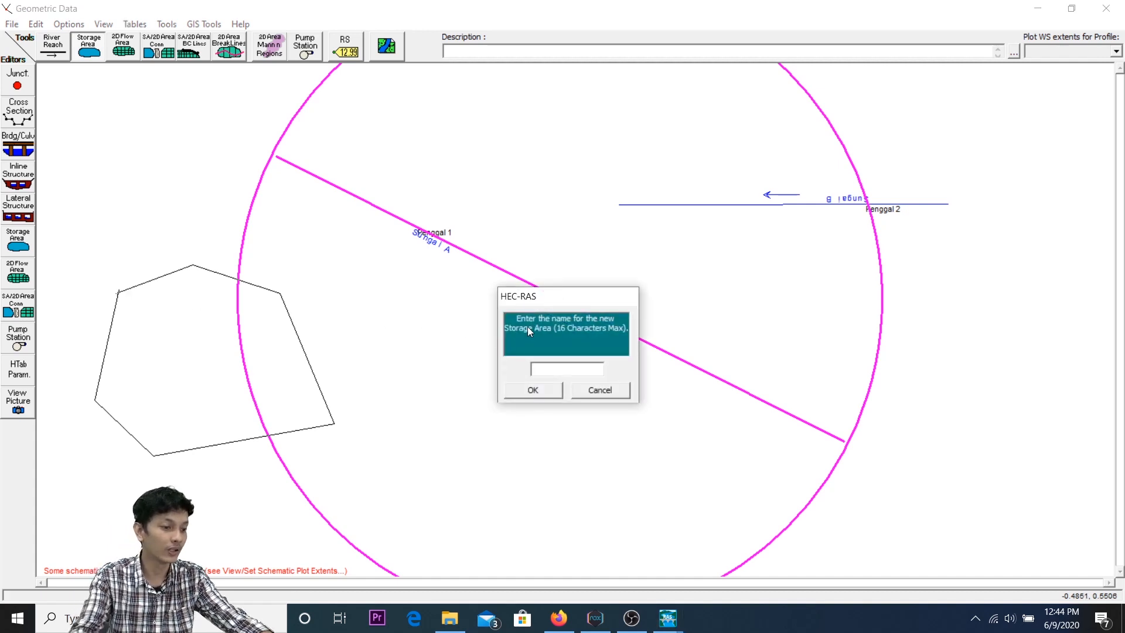
# Name the new storage area "Area 1".
pyautogui.write('A')
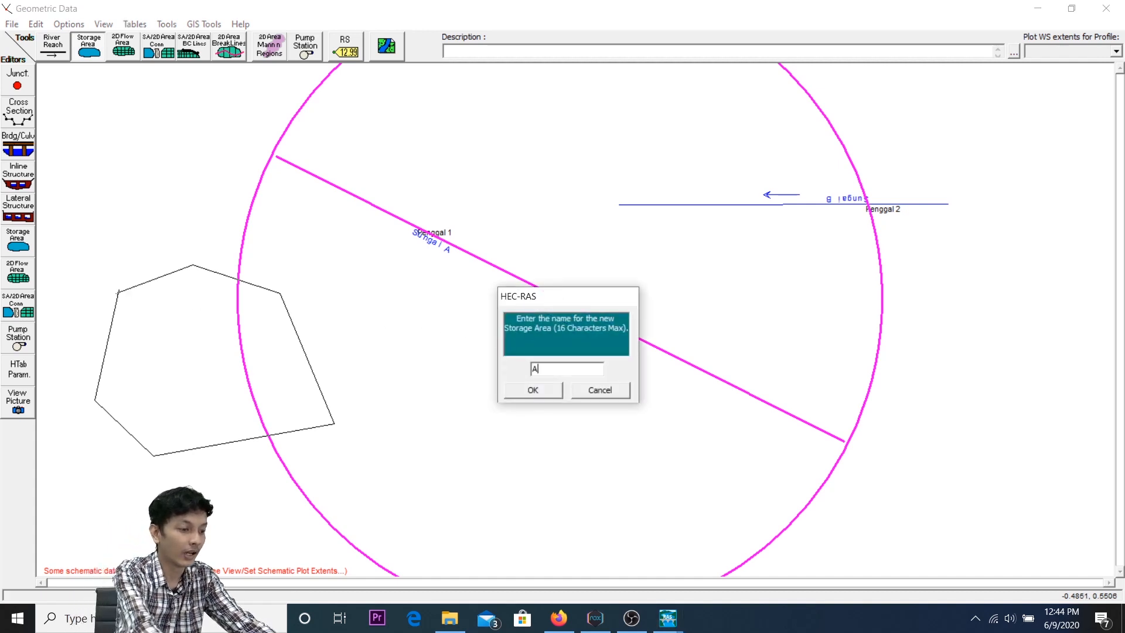
pyautogui.write('rea 1')
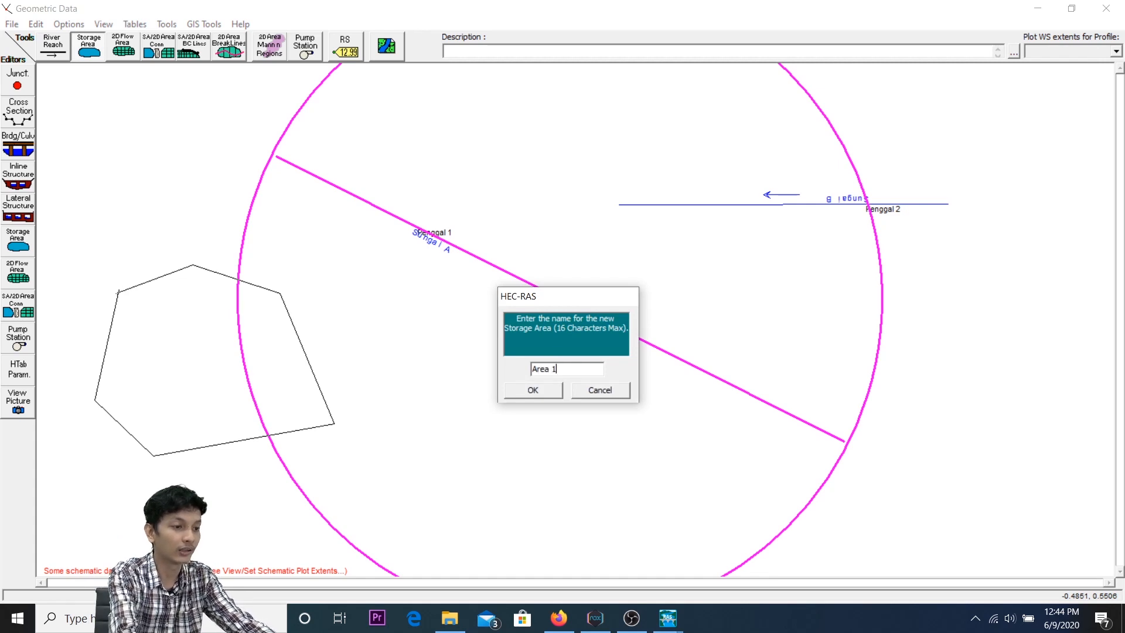
pyautogui.press('Return')
# Open the Storage Area Editor for Area 1 and review the first row of its elevation versus volume curve.
pyautogui.rightClick(290, 388)
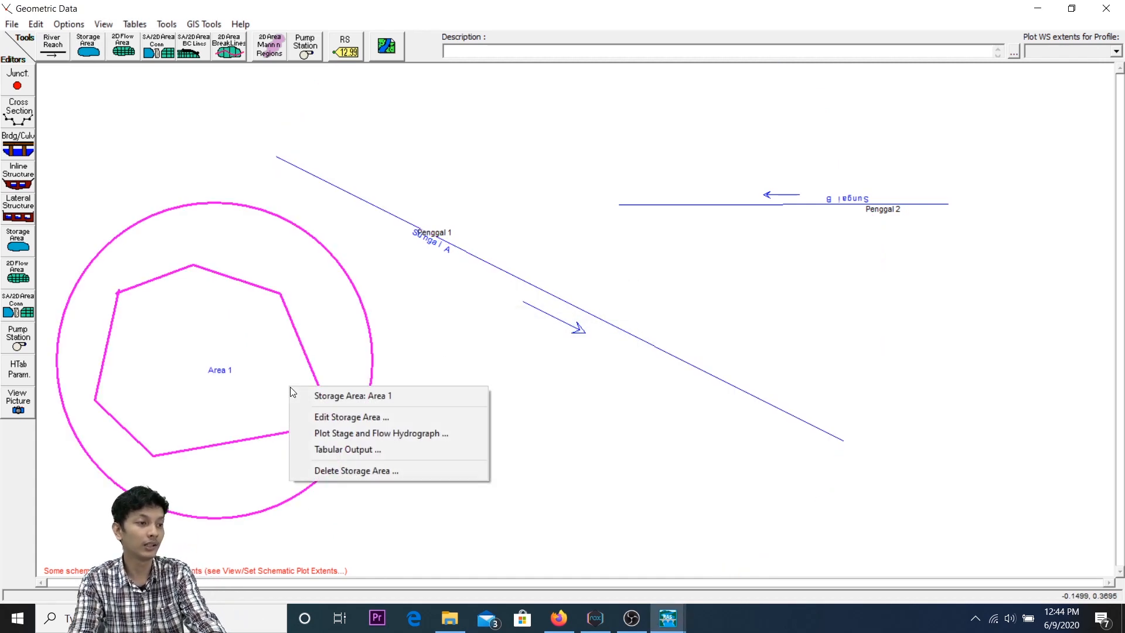
pyautogui.click(320, 416)
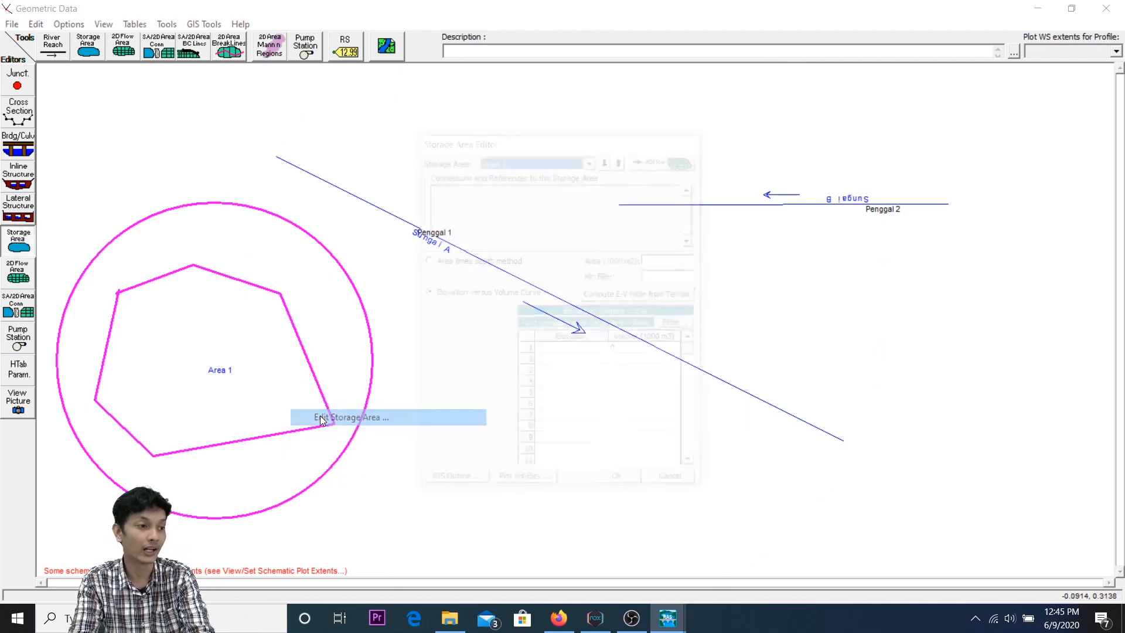
pyautogui.moveTo(555, 139); pyautogui.dragTo(724, 73)
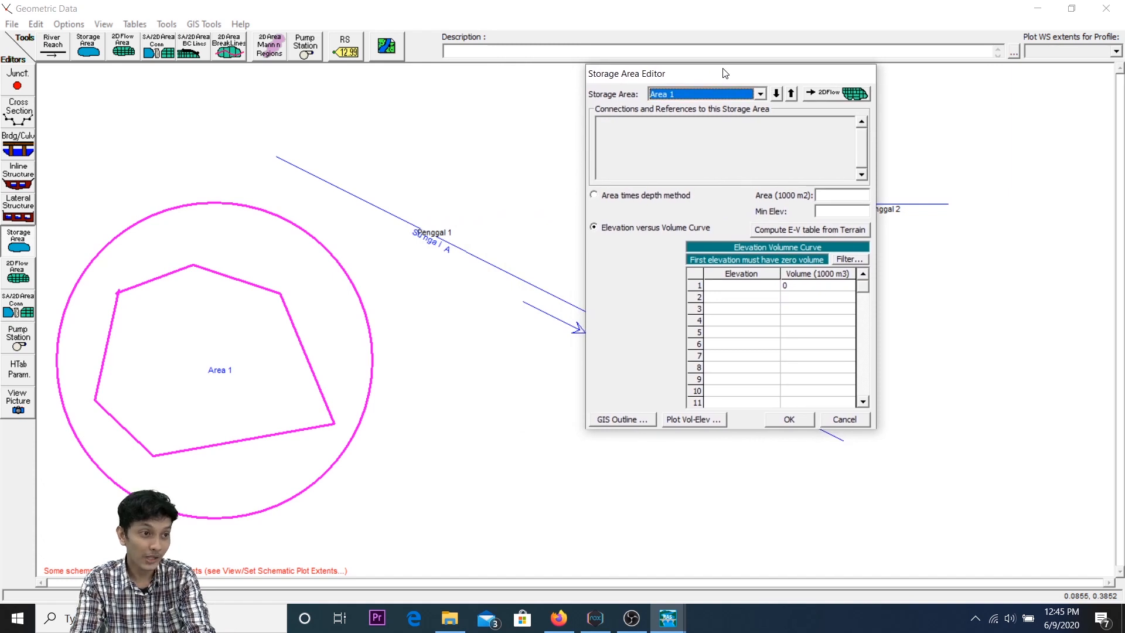
pyautogui.click(764, 287)
pyautogui.click(818, 284)
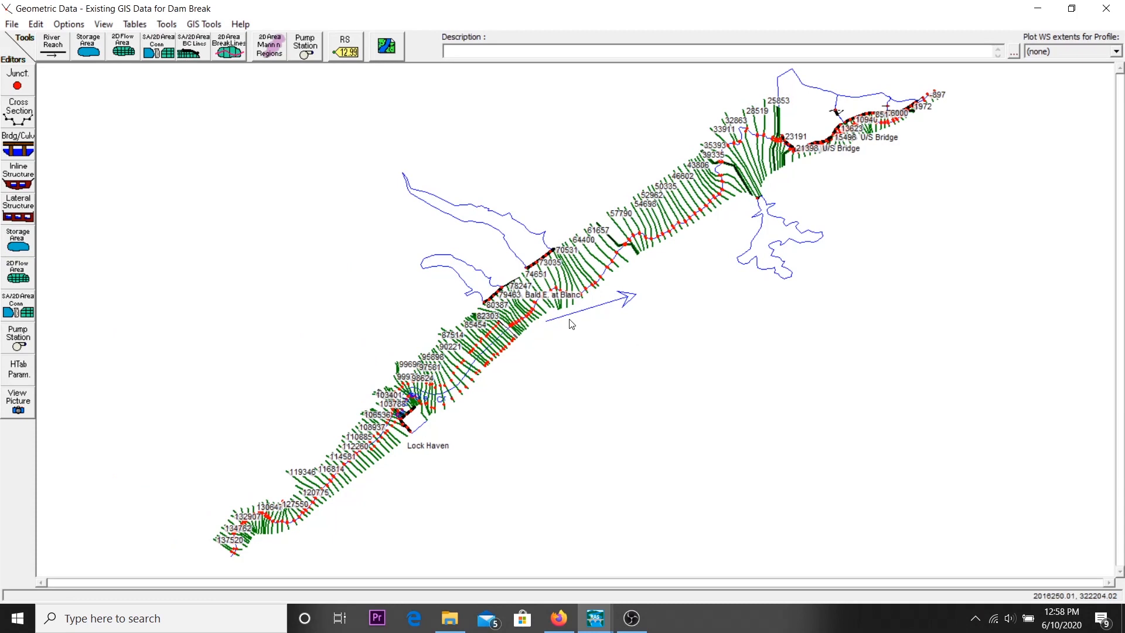
# Examine the elevation versus volume curve of storage area 194 in the dam break example and close its editor.
pyautogui.rightClick(519, 256)
pyautogui.click(566, 209)
pyautogui.moveTo(703, 74); pyautogui.dragTo(839, 72)
pyautogui.click(949, 346)
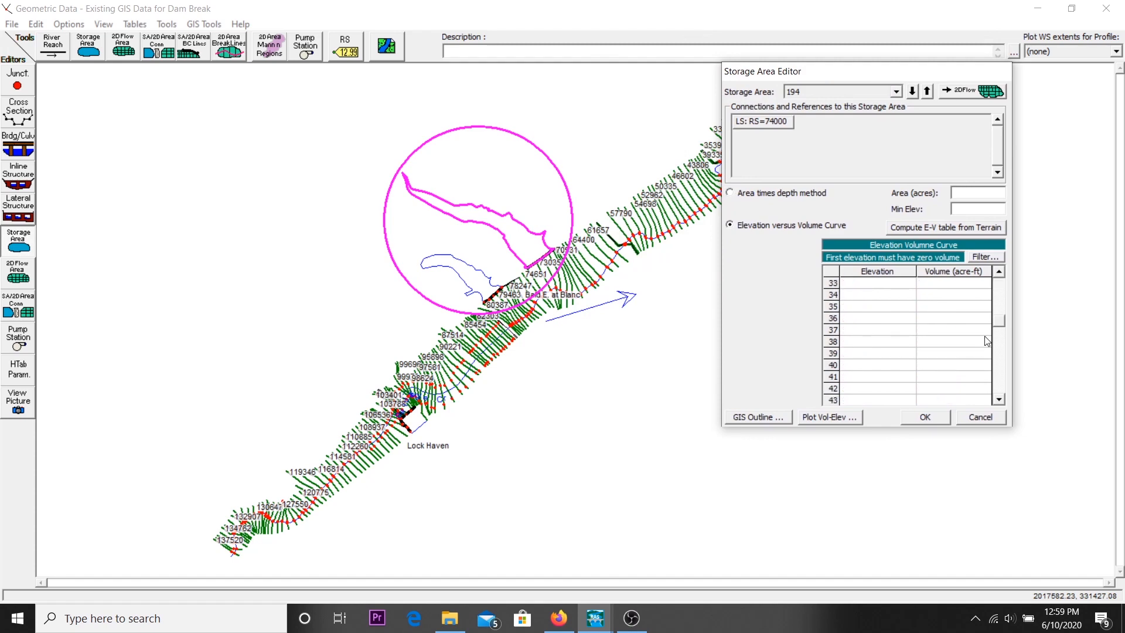
pyautogui.click(976, 423)
# Examine the elevation versus volume curve of storage area 193 in the dam break example and close its editor.
pyautogui.rightClick(762, 159)
pyautogui.click(788, 188)
pyautogui.click(944, 366)
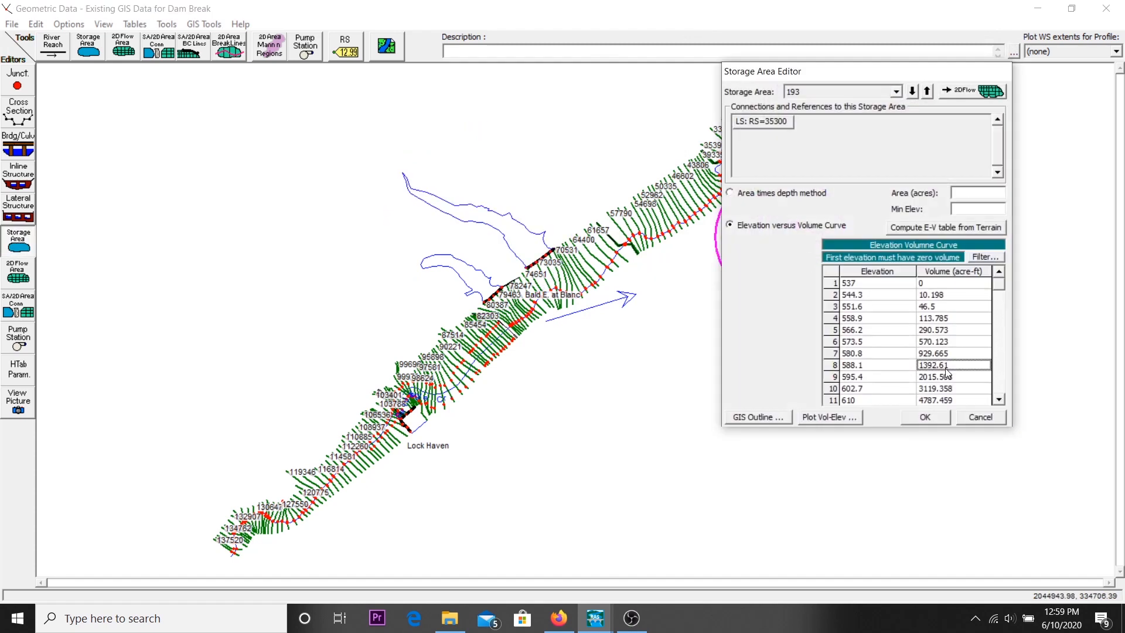
pyautogui.click(967, 419)
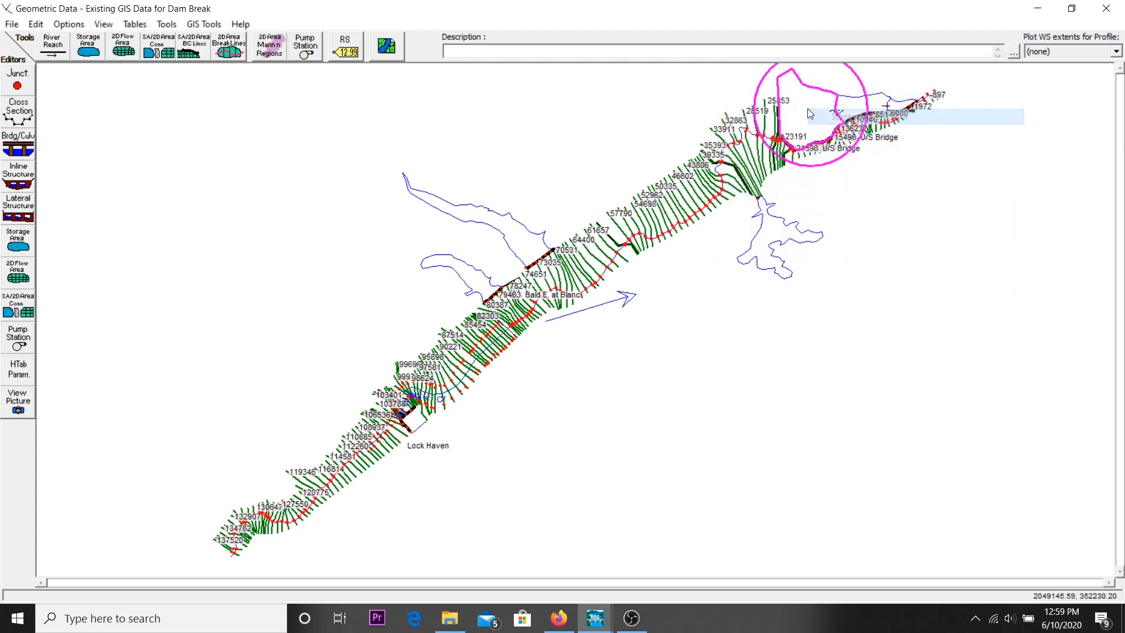
# Open the editor of the example's storage area near the U/S Bridge, and close the Area 1 editor without saving changes.
pyautogui.rightClick(844, 106)
pyautogui.click(867, 132)
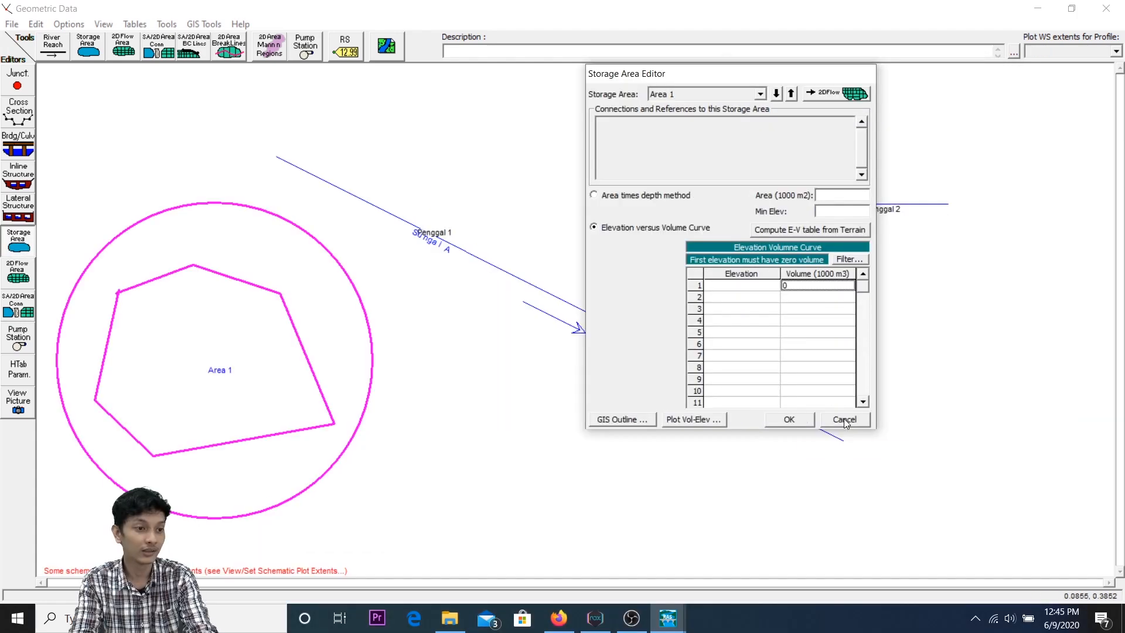
pyautogui.click(844, 419)
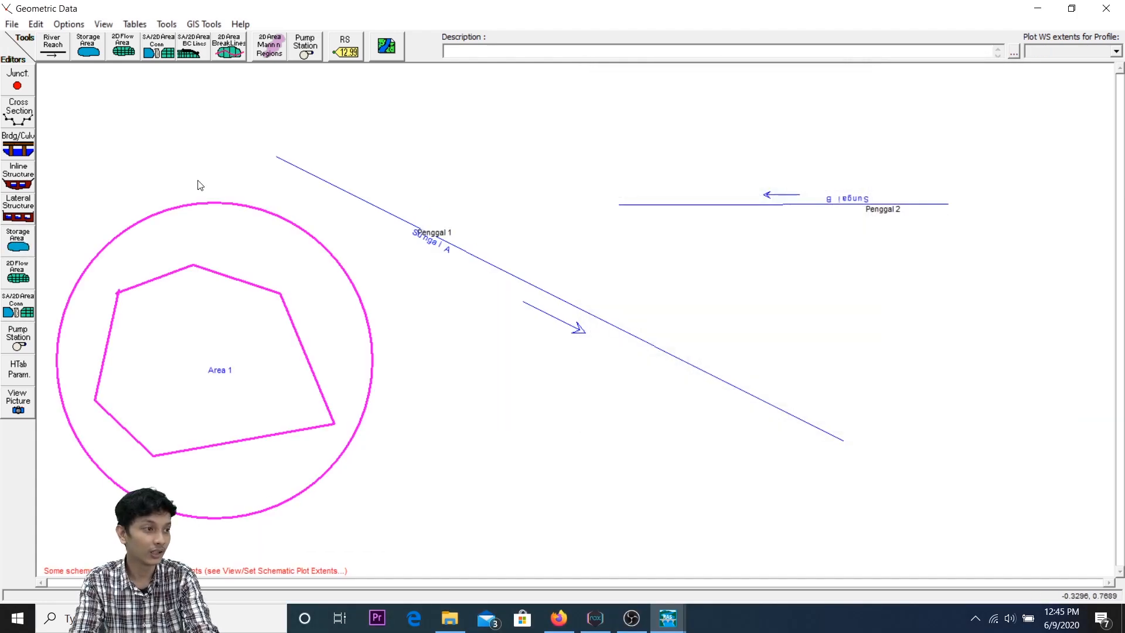
# Activate the 2D Flow Area, SA/2D Area Connection and SA/2D Area BC Lines drawing tools in turn to review them.
pyautogui.click(125, 57)
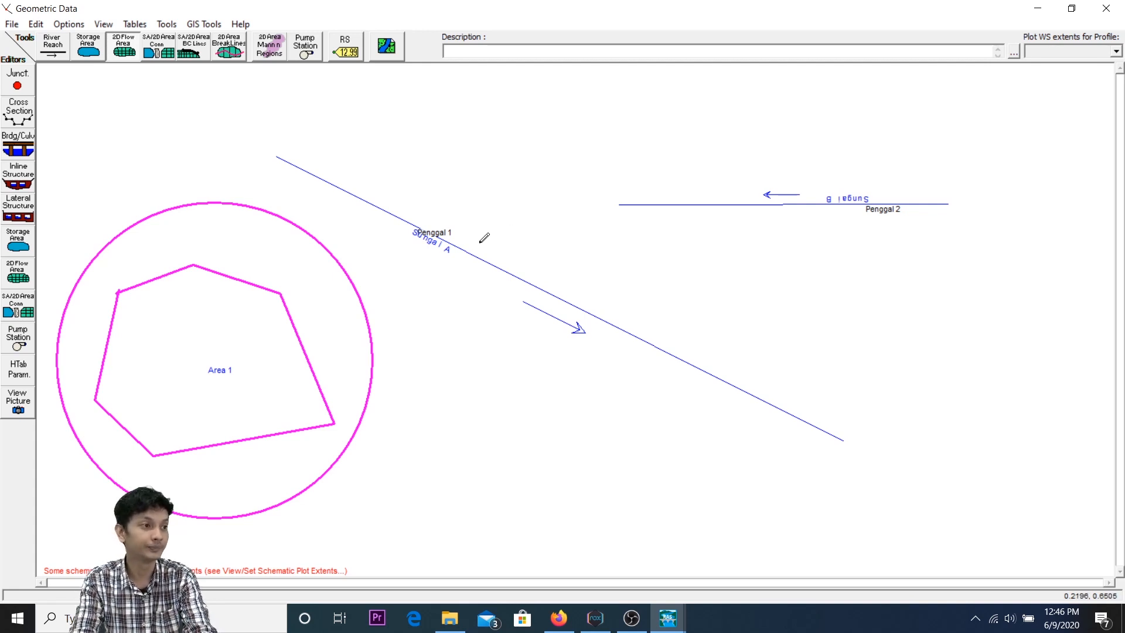
pyautogui.click(174, 43)
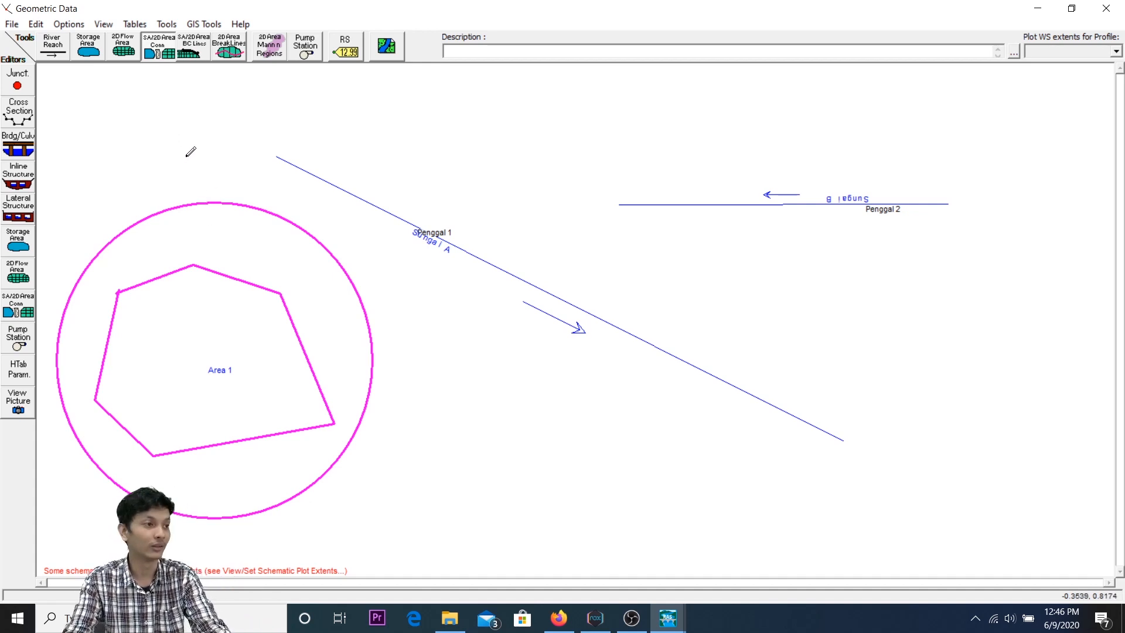
pyautogui.click(200, 52)
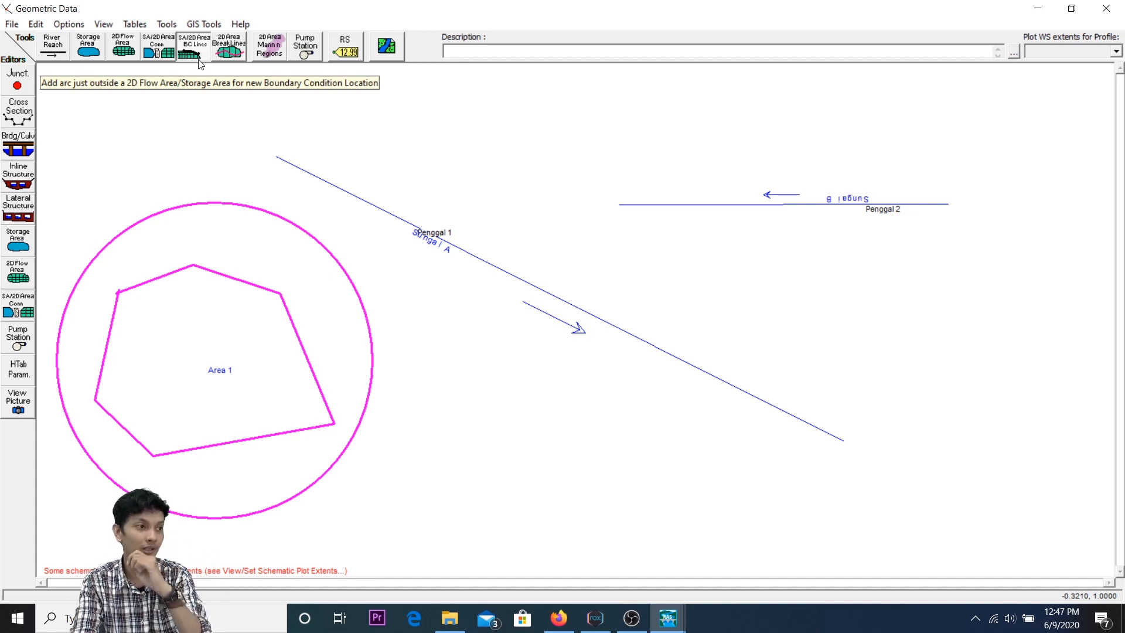
pyautogui.click(198, 61)
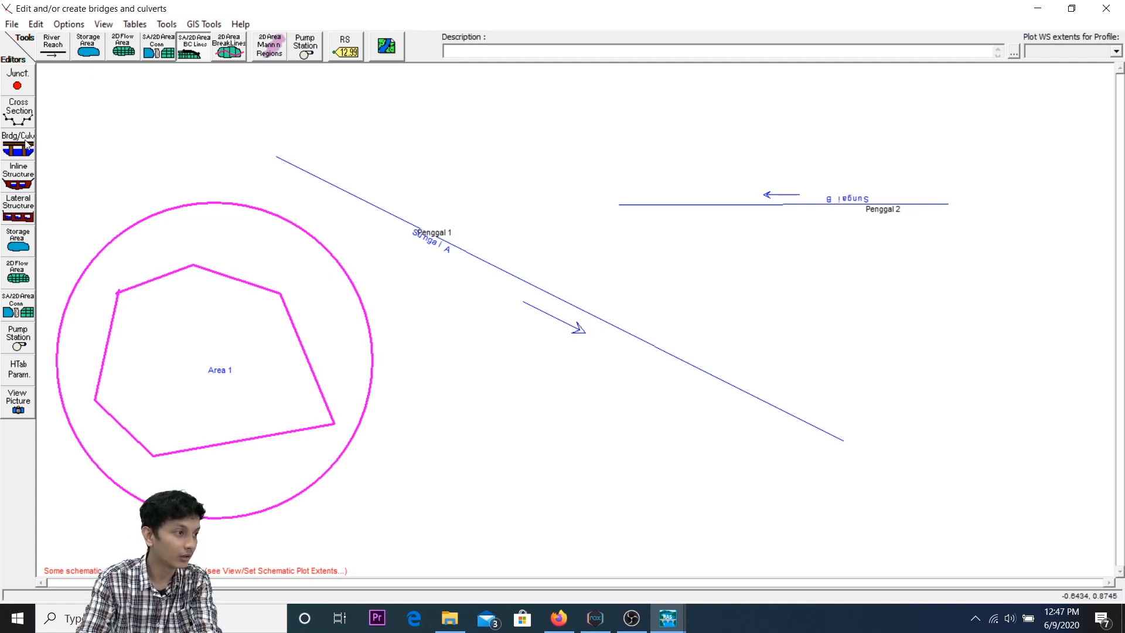
# Open the bridge/culvert editor and examine the Spring Creek culvert at station 20.237 in the ConSpan example, closing its data window.
pyautogui.click(26, 145)
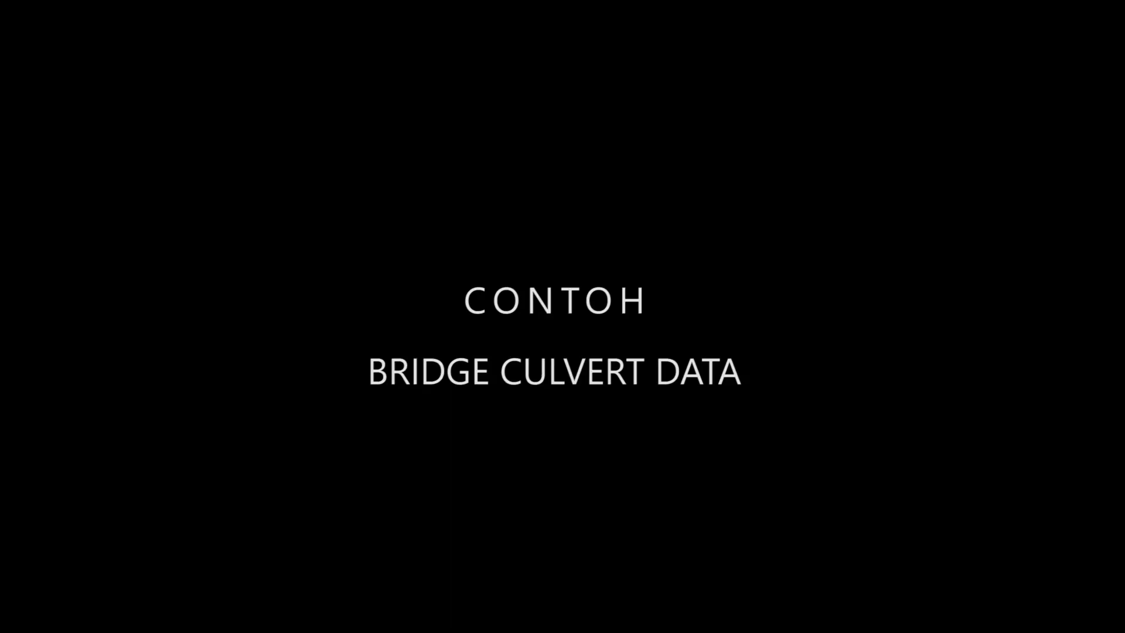
pyautogui.rightClick(590, 353)
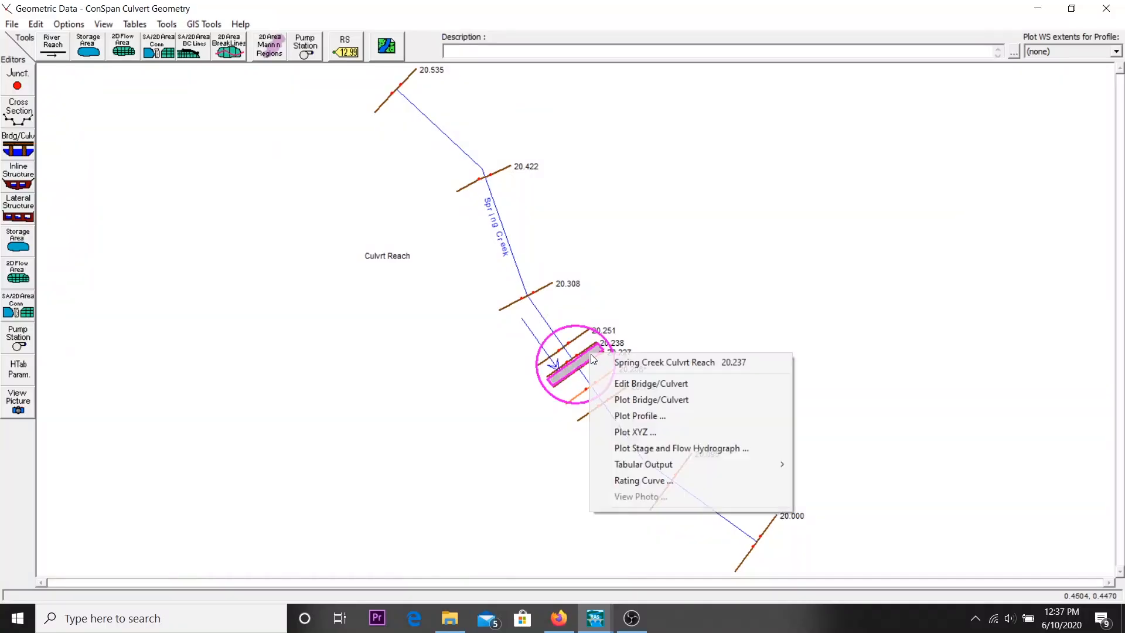
pyautogui.click(666, 382)
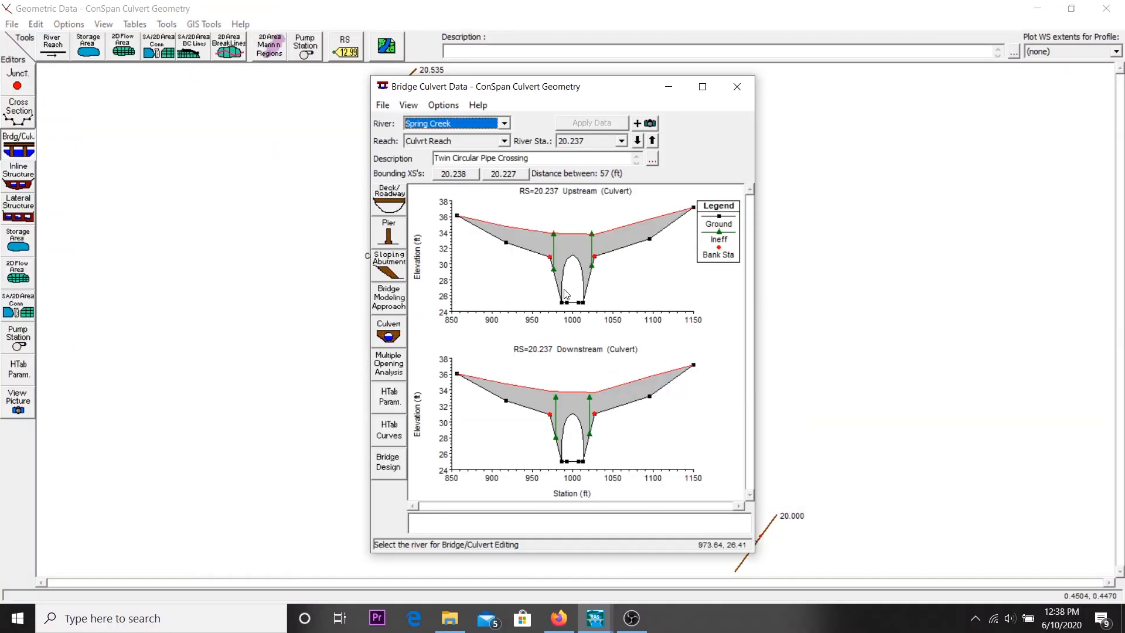
pyautogui.click(737, 86)
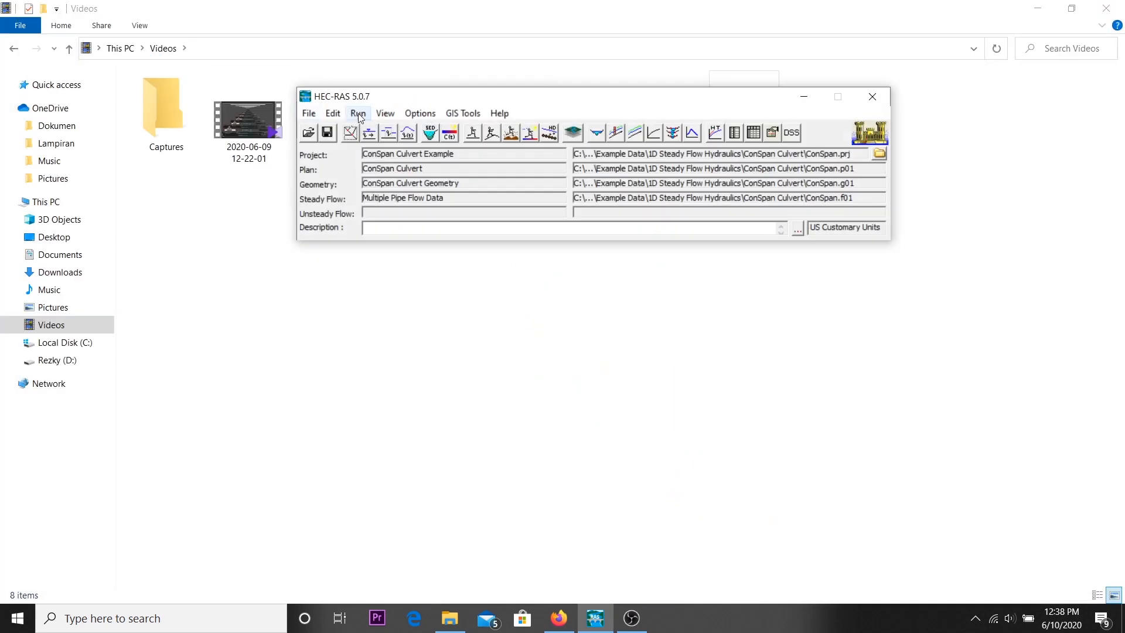
# Open the steady flow data of the ConSpan Culvert example to review it and close its editor.
pyautogui.click(449, 139)
pyautogui.click(1029, 44)
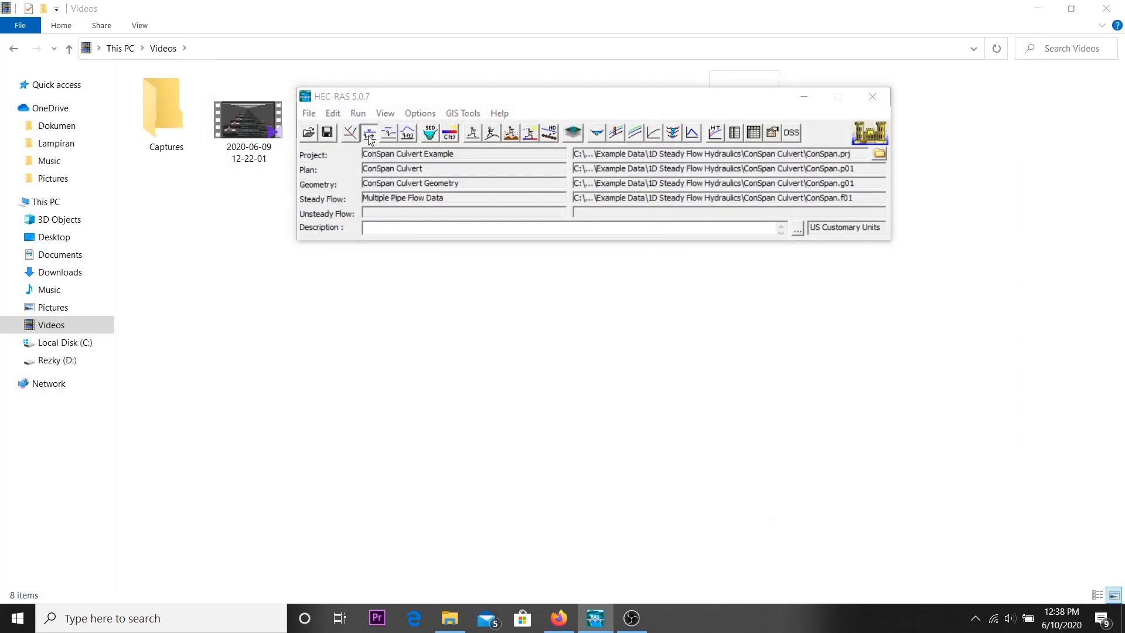
pyautogui.click(369, 134)
pyautogui.click(643, 221)
pyautogui.click(949, 250)
pyautogui.click(855, 164)
# Compute the steady flow analysis for the ConSpan Culvert plan and close the computation windows.
pyautogui.click(472, 132)
pyautogui.click(680, 352)
pyautogui.click(990, 525)
pyautogui.click(916, 160)
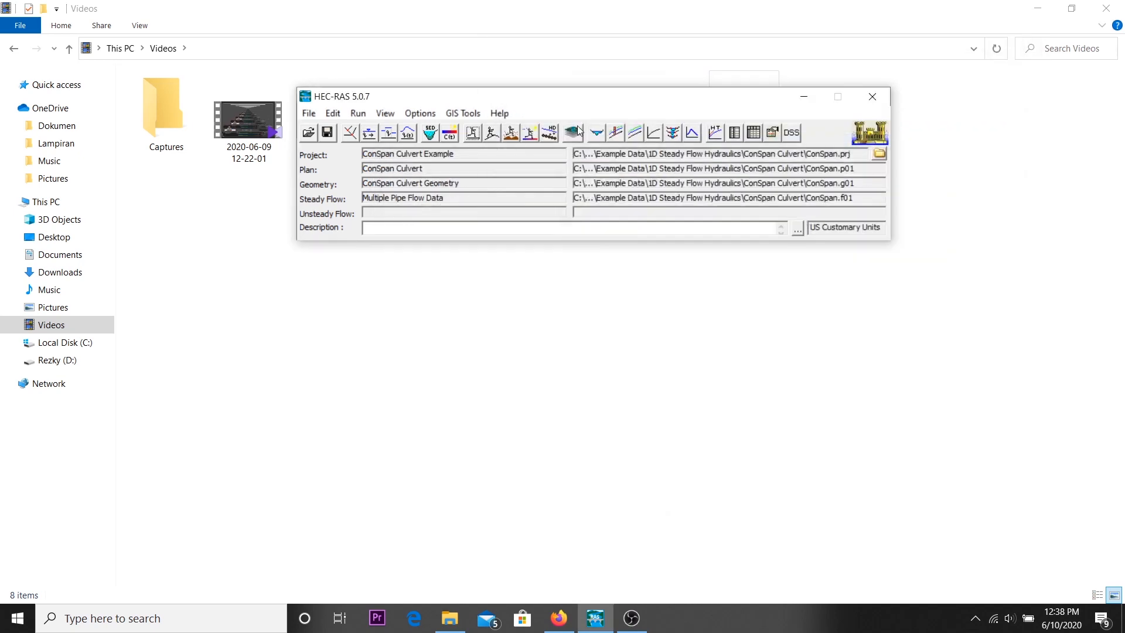
# Browse through the ConSpan example's cross section plots and close the plot window.
pyautogui.click(597, 132)
pyautogui.click(978, 82)
pyautogui.click(978, 82)
pyautogui.click(979, 82)
pyautogui.click(1046, 28)
# Examine the ConSpan reach in the X-Y-Z perspective plot from different azimuth and rotation angles, and close the plot.
pyautogui.click(673, 132)
pyautogui.click(672, 171)
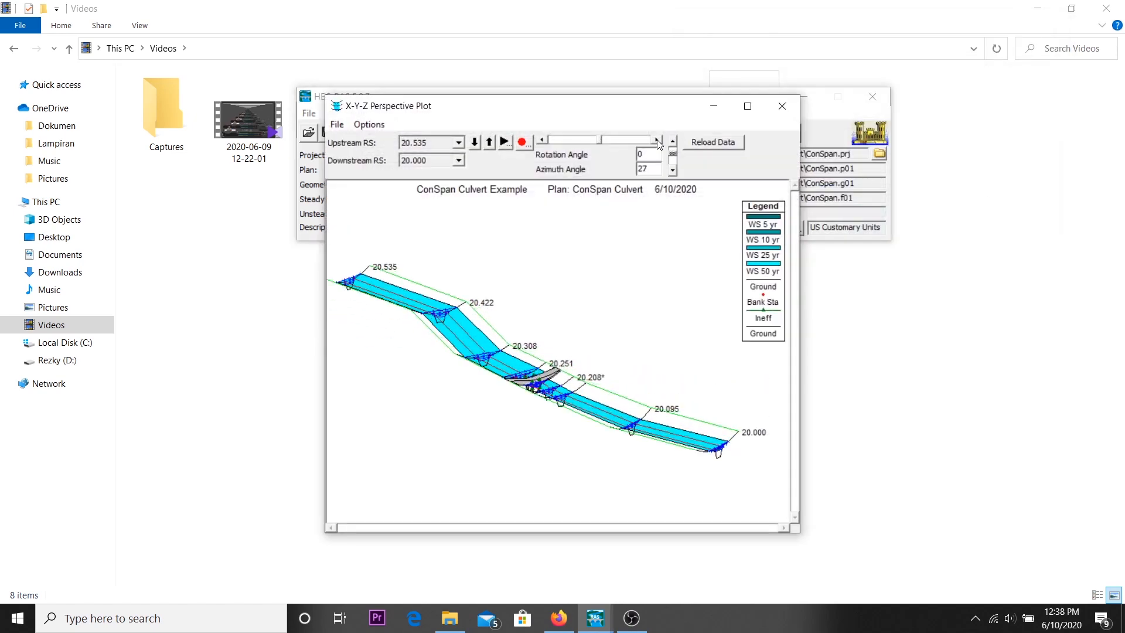
pyautogui.click(655, 142)
pyautogui.click(656, 143)
pyautogui.click(541, 139)
pyautogui.click(541, 139)
pyautogui.click(781, 105)
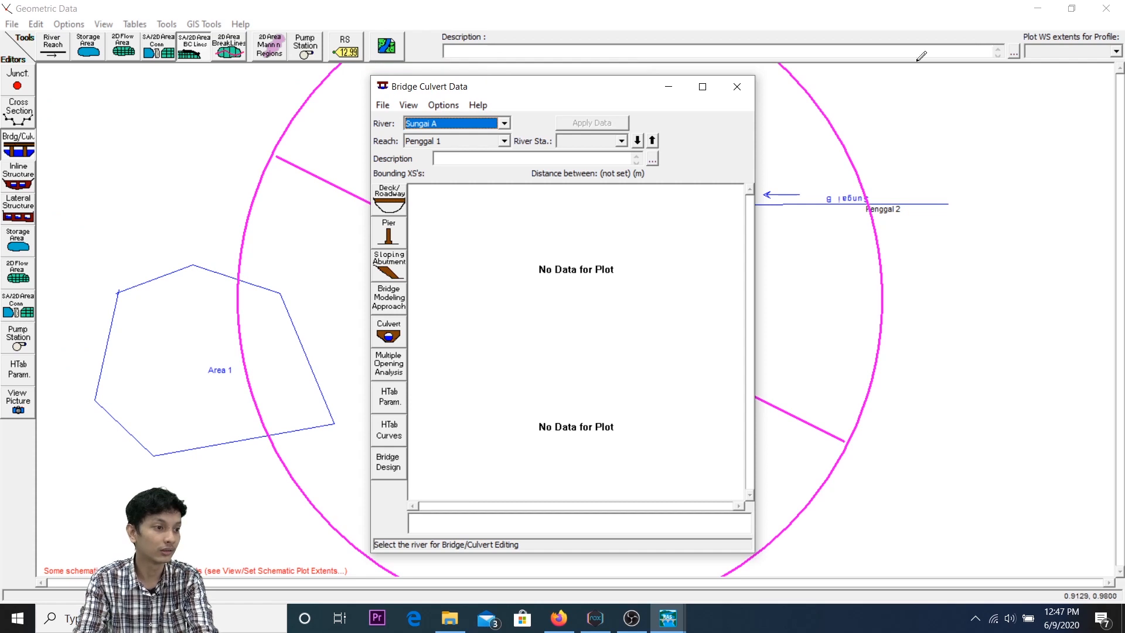
# Close the Bridge Culvert Data editor and open the Inline Structure Data editor for Sungai A, moving its window aside.
pyautogui.click(737, 86)
pyautogui.click(18, 174)
pyautogui.moveTo(595, 223); pyautogui.dragTo(658, 54)
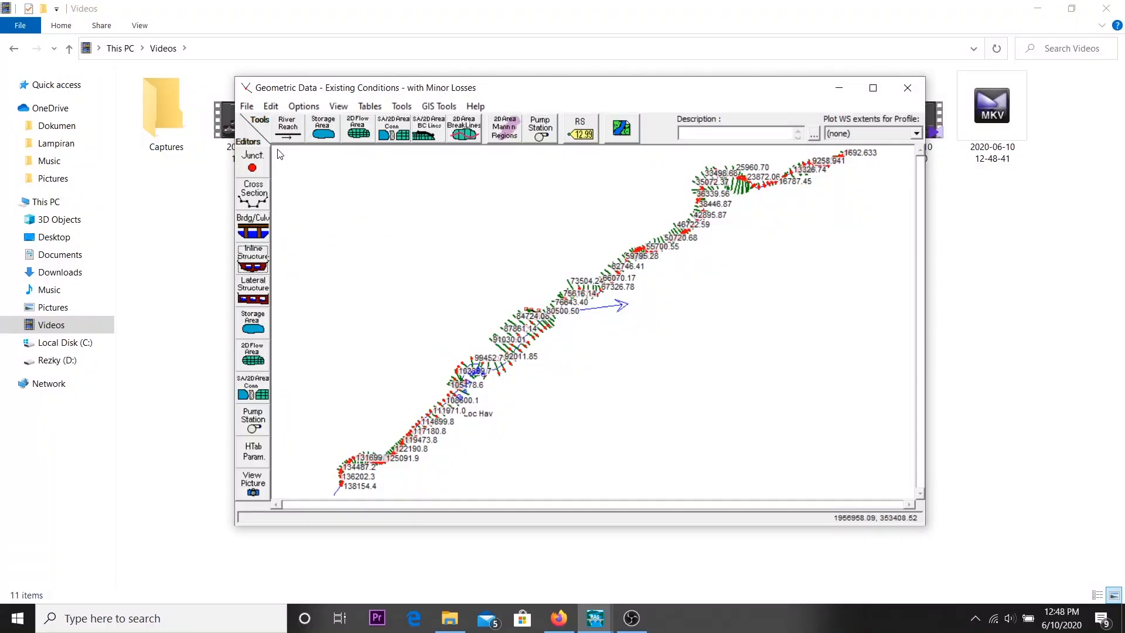
# Examine Gate #1 and its individual gate centerlines in the Existing Conditions example's inline structure, and close the centerline table.
pyautogui.click(253, 257)
pyautogui.click(527, 233)
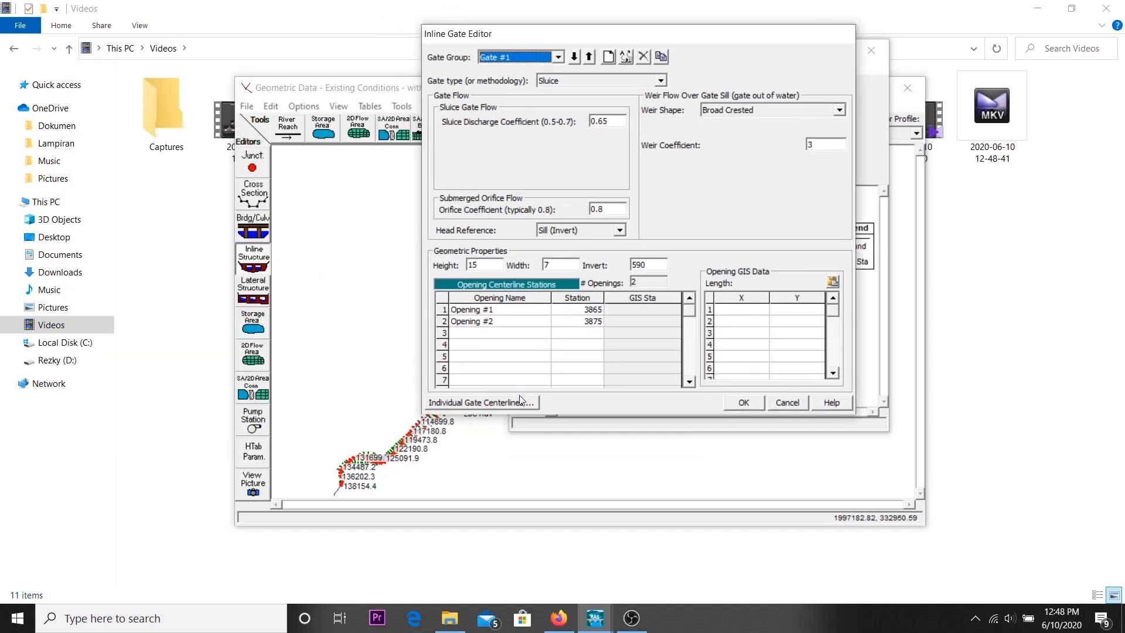
pyautogui.click(519, 400)
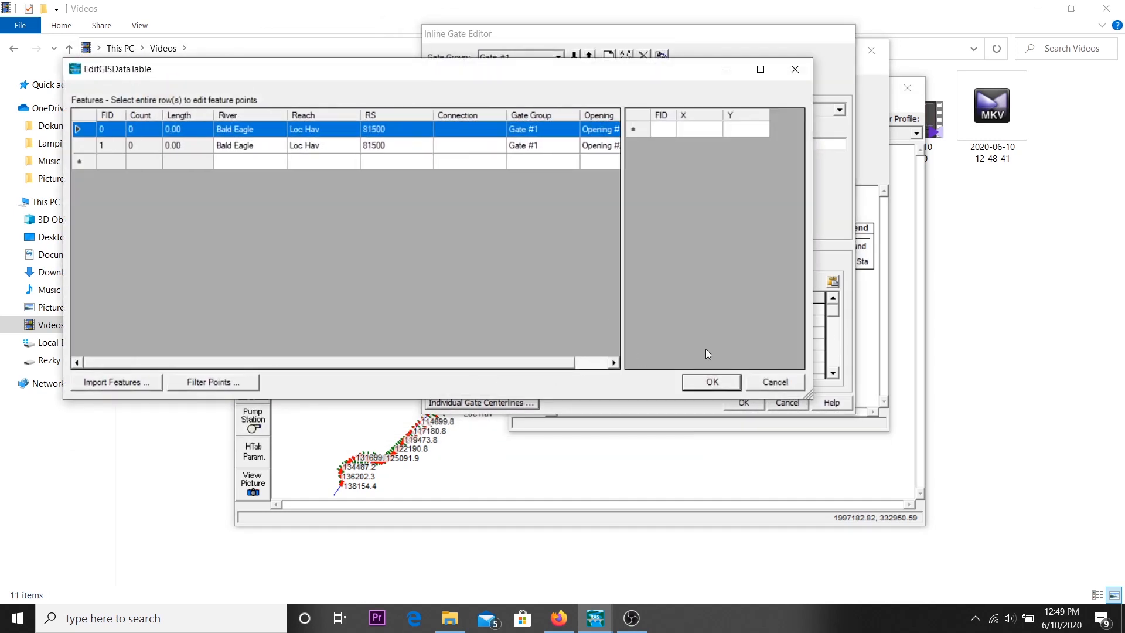
pyautogui.click(712, 381)
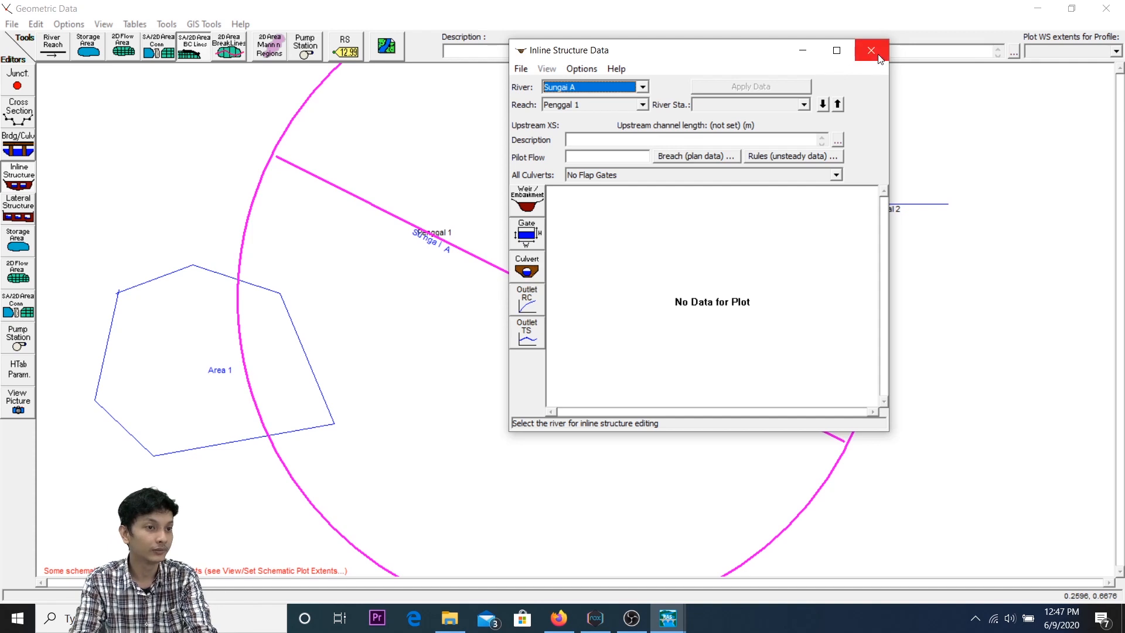
# Close the Inline Structure Data editor and open the Lateral Structure Editor for Sungai A, moving its window aside.
pyautogui.click(879, 58)
pyautogui.click(26, 212)
pyautogui.moveTo(458, 68); pyautogui.dragTo(745, 48)
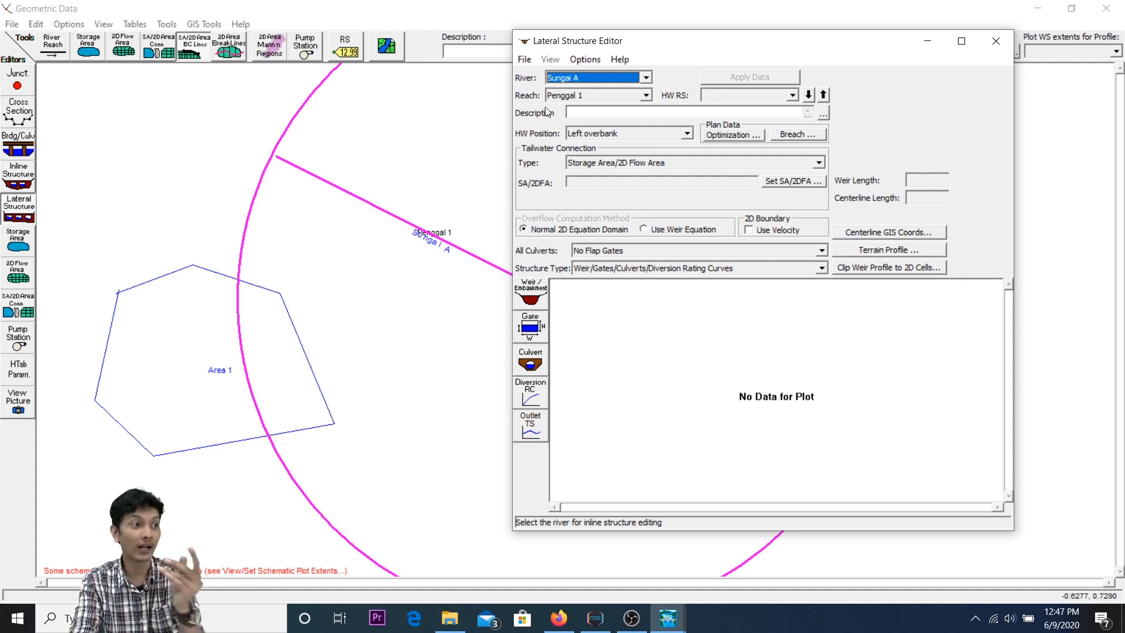
# Open the Lock Haven lateral structure at station 74000 in the dam break example and its weir/embankment data.
pyautogui.click(124, 51)
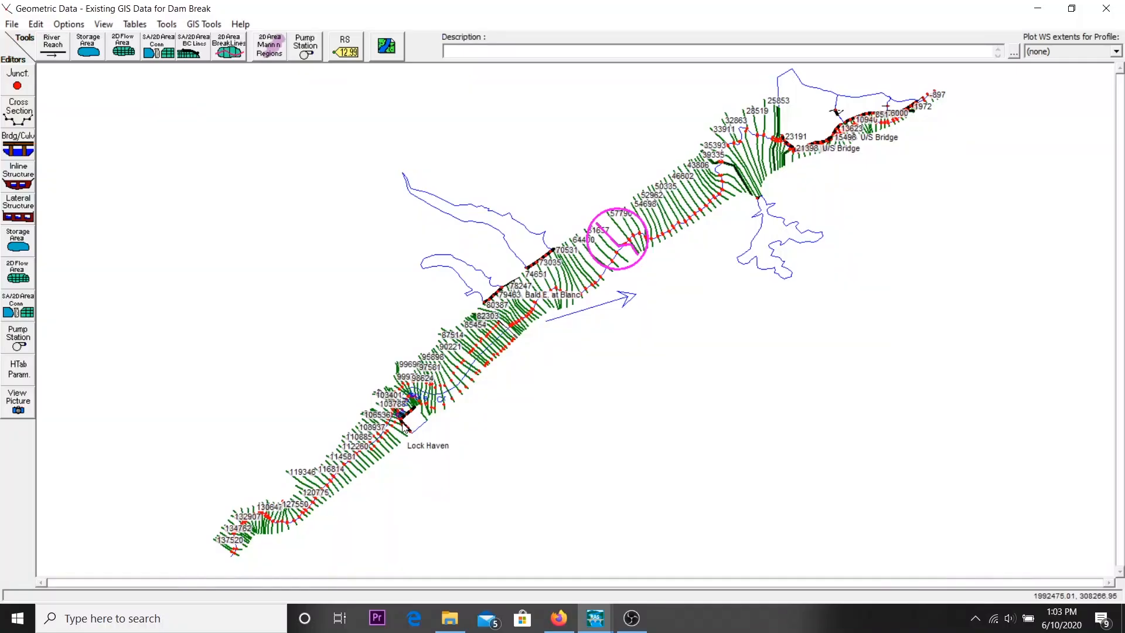
pyautogui.rightClick(401, 164)
pyautogui.rightClick(270, 384)
pyautogui.click(305, 406)
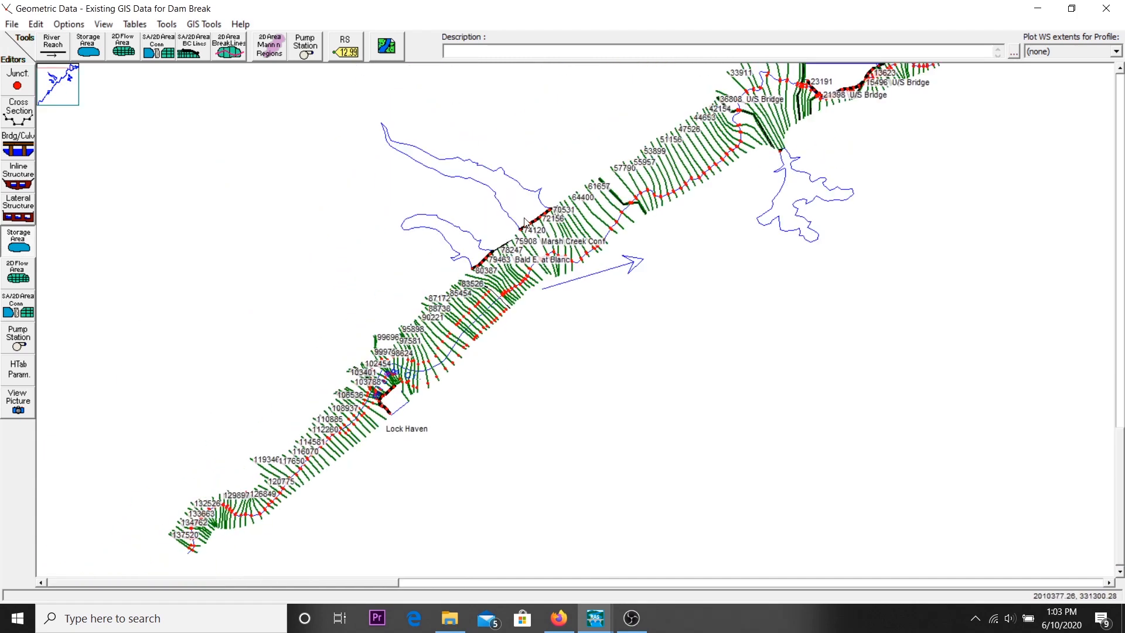
pyautogui.scroll(5, 520, 284)
pyautogui.rightClick(519, 283)
pyautogui.click(545, 304)
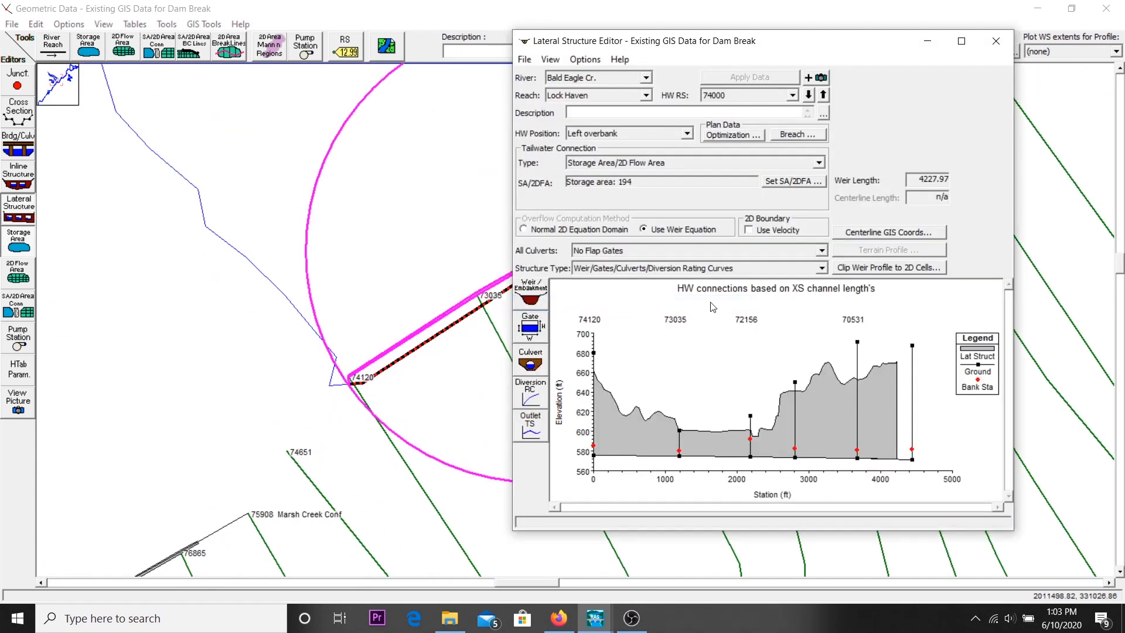
pyautogui.click(531, 293)
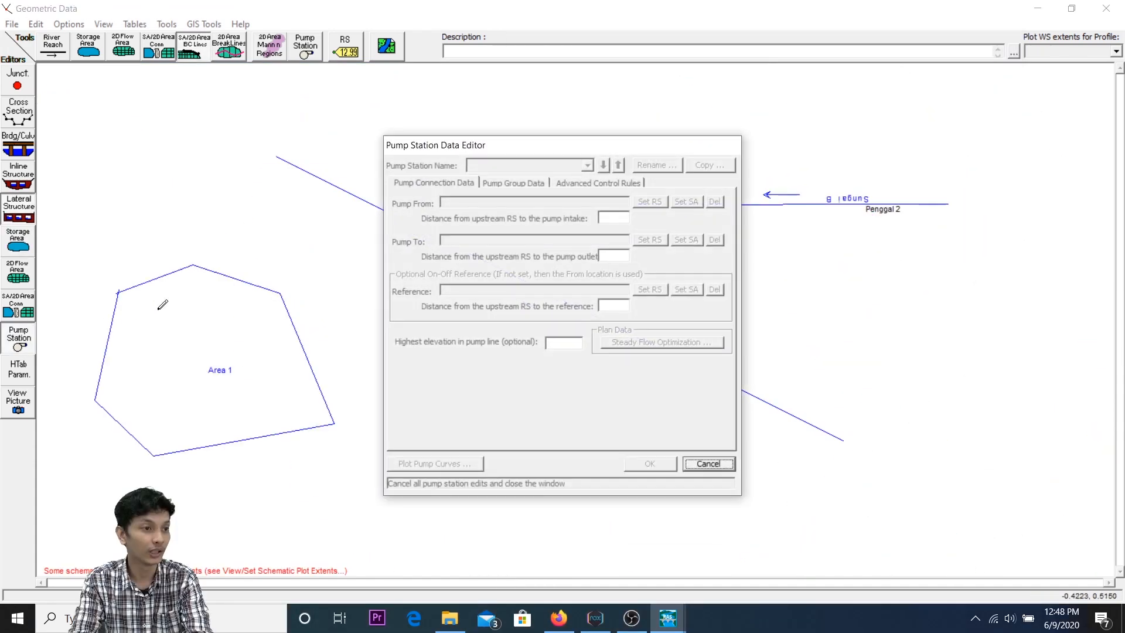
# Review the Pump Station Data Editor and the cross section table properties of Sungai A, Penggal 1, cancelling both without changes.
pyautogui.moveTo(473, 147); pyautogui.dragTo(645, 80)
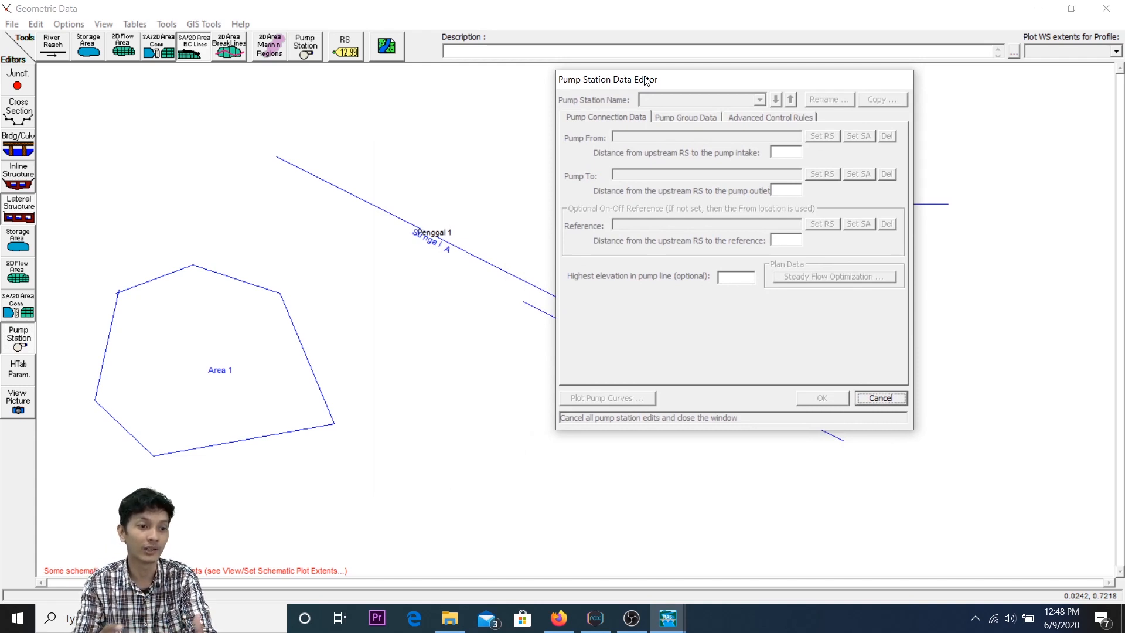
pyautogui.click(887, 398)
pyautogui.click(19, 378)
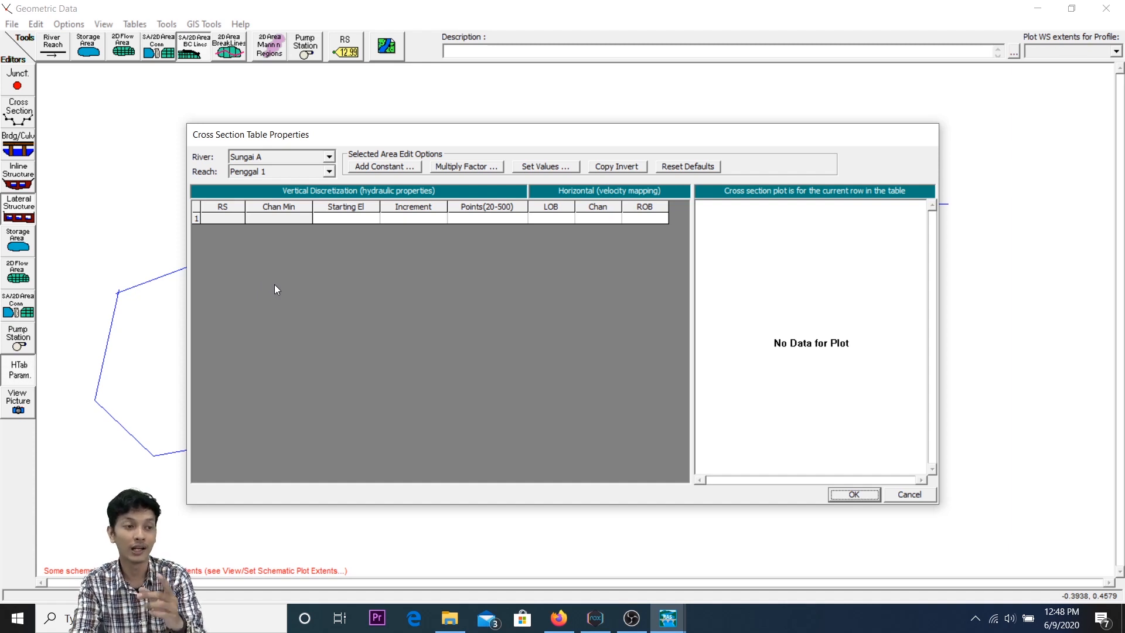
pyautogui.click(908, 495)
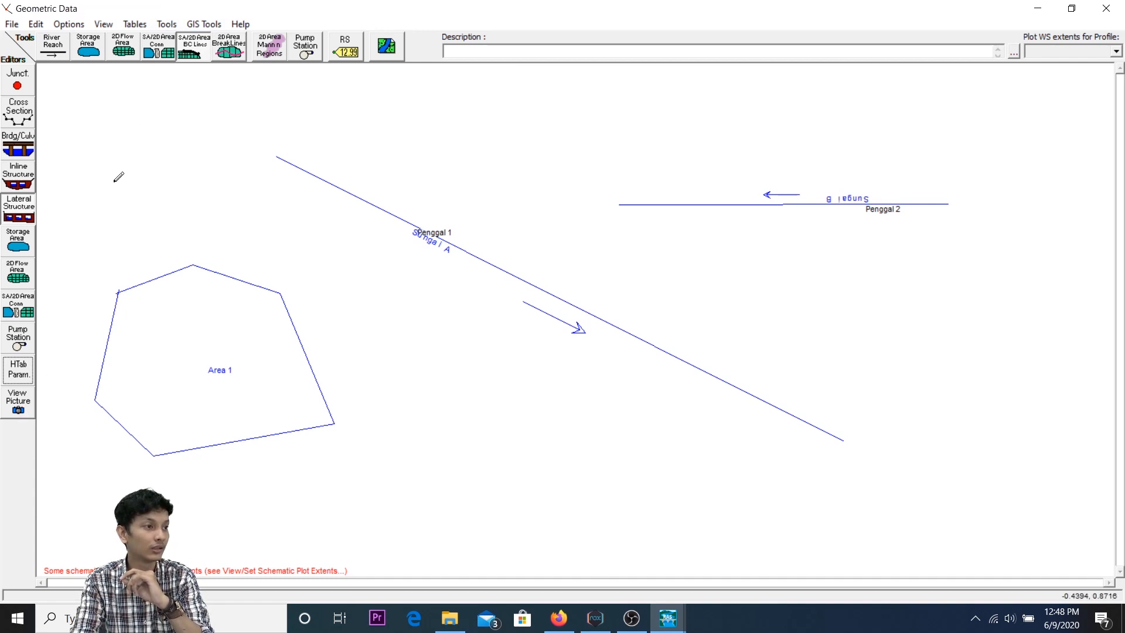
# Open the picture viewer for Sungai A, Penggal 1, and close it without adding a picture.
pyautogui.click(21, 410)
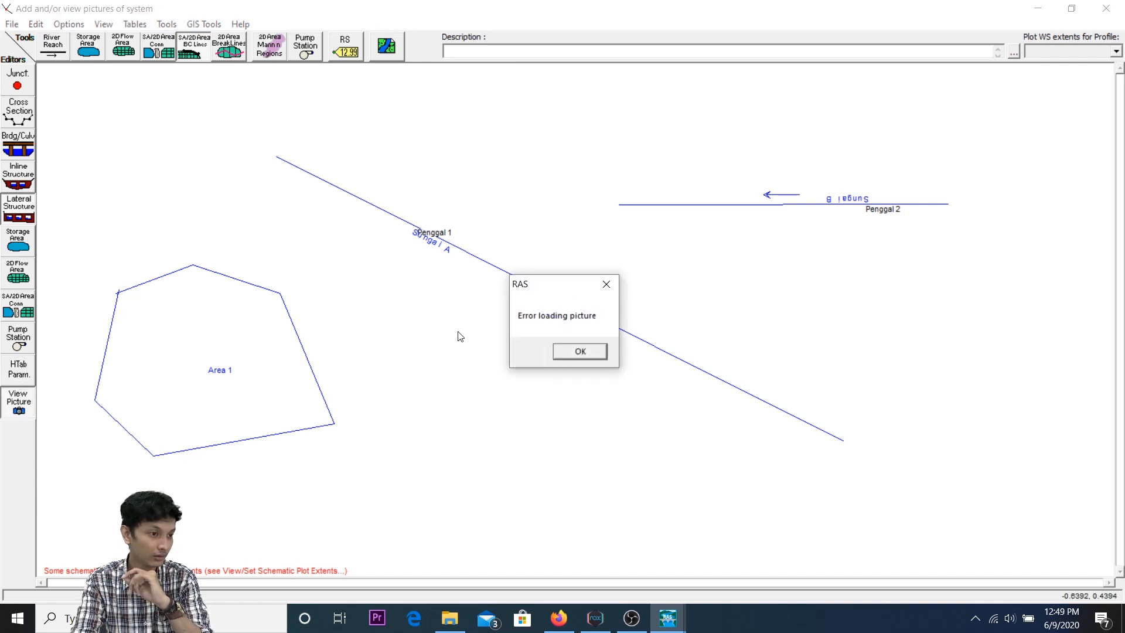
pyautogui.click(598, 350)
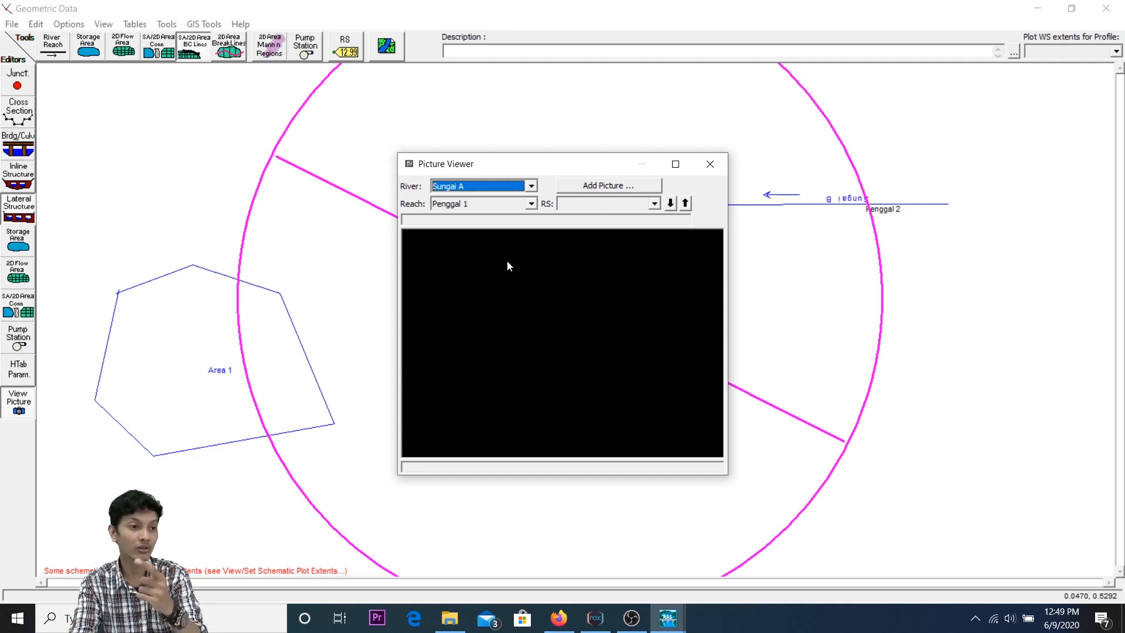
pyautogui.click(709, 164)
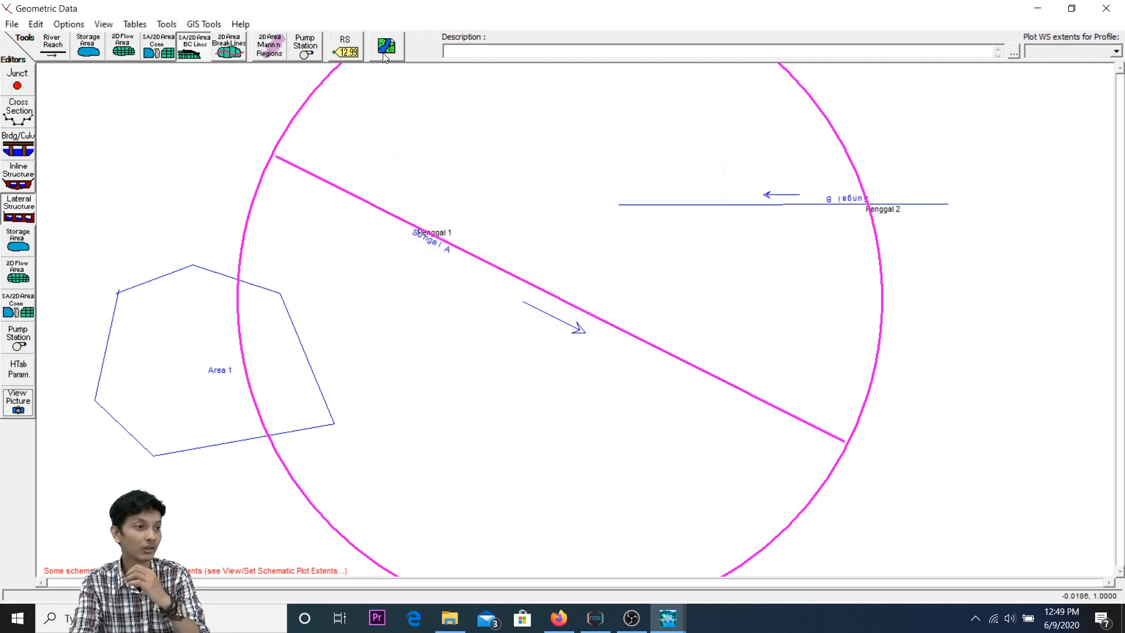
pyautogui.click(167, 24)
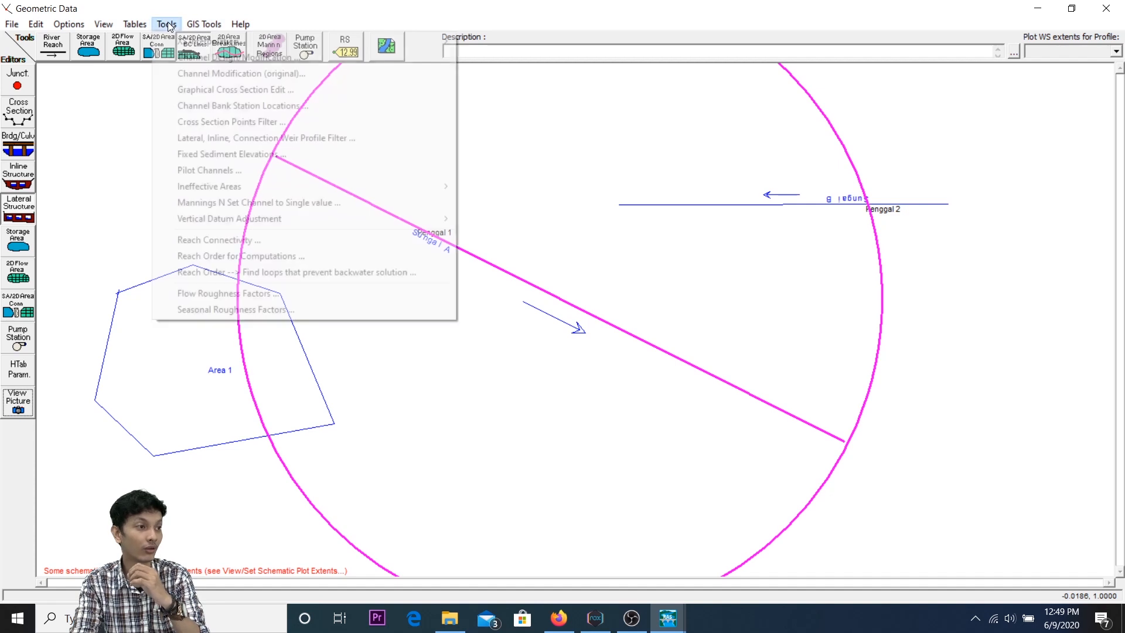
pyautogui.moveTo(190, 44)
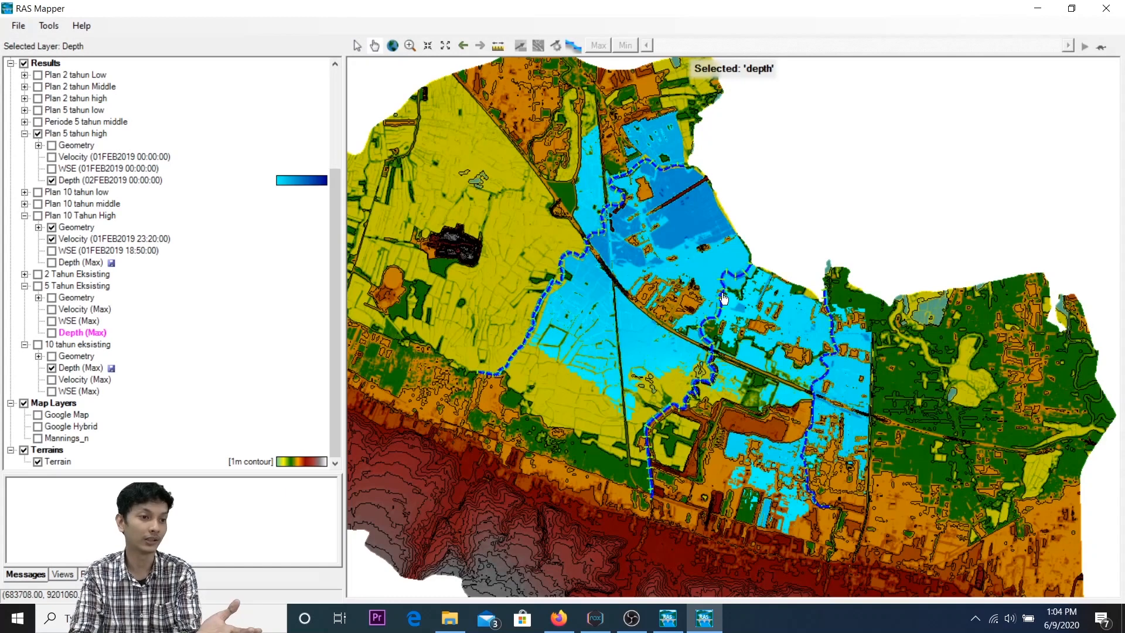
# In RAS Mapper, show the Google Hybrid map layer and inspect the flood depths of Plan 5 tahun high.
pyautogui.scroll(-3, 872, 251)
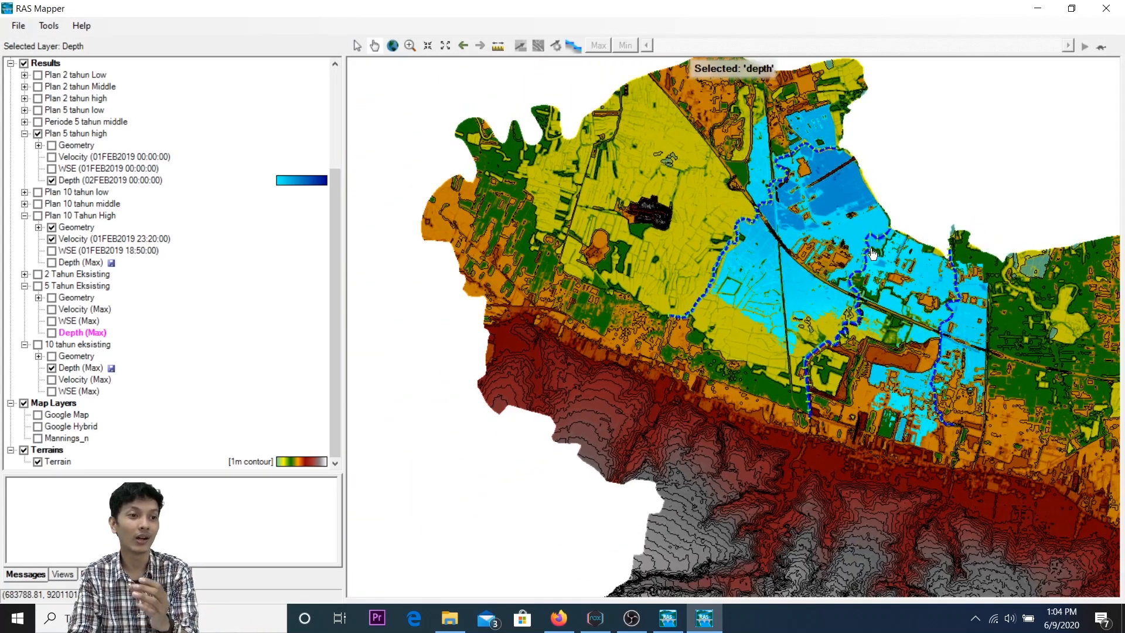
pyautogui.click(37, 426)
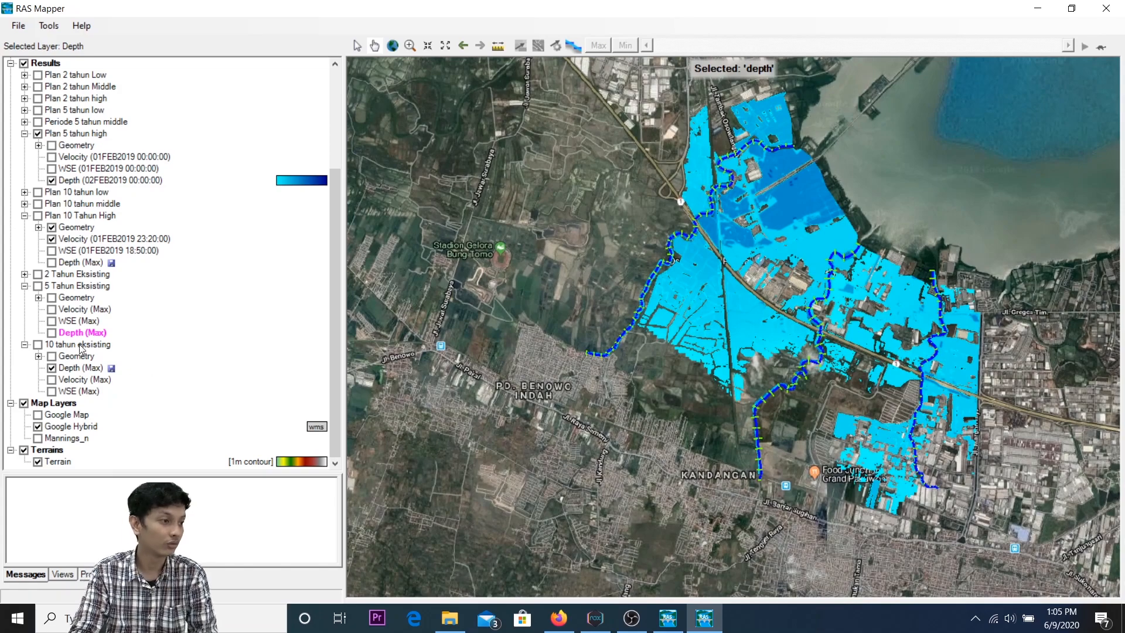
pyautogui.click(79, 180)
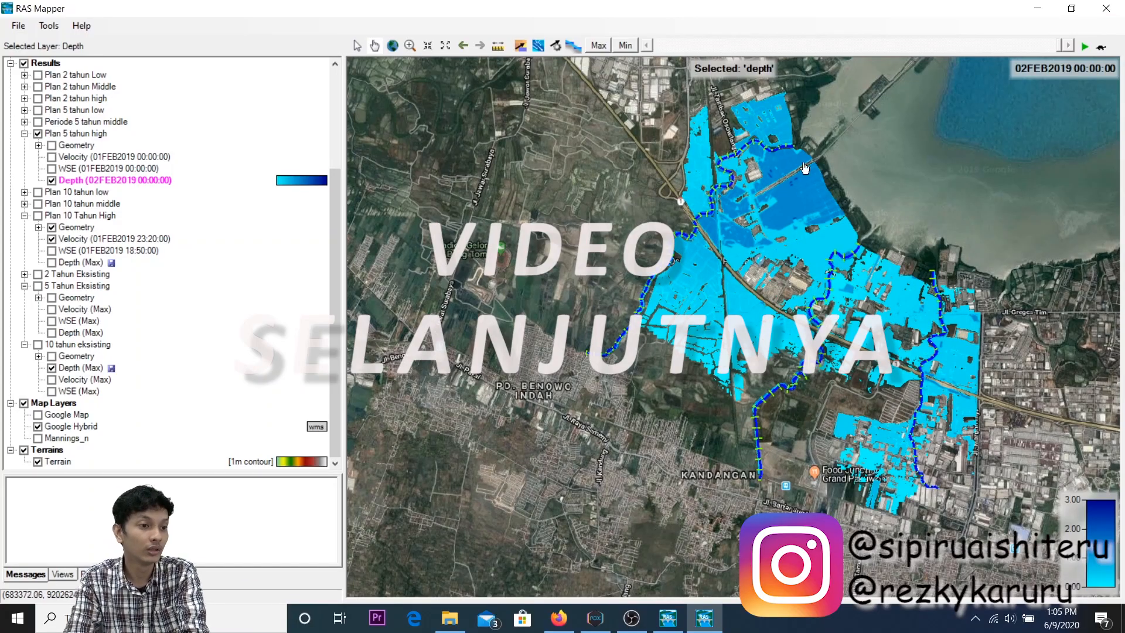
pyautogui.scroll(5, 877, 128)
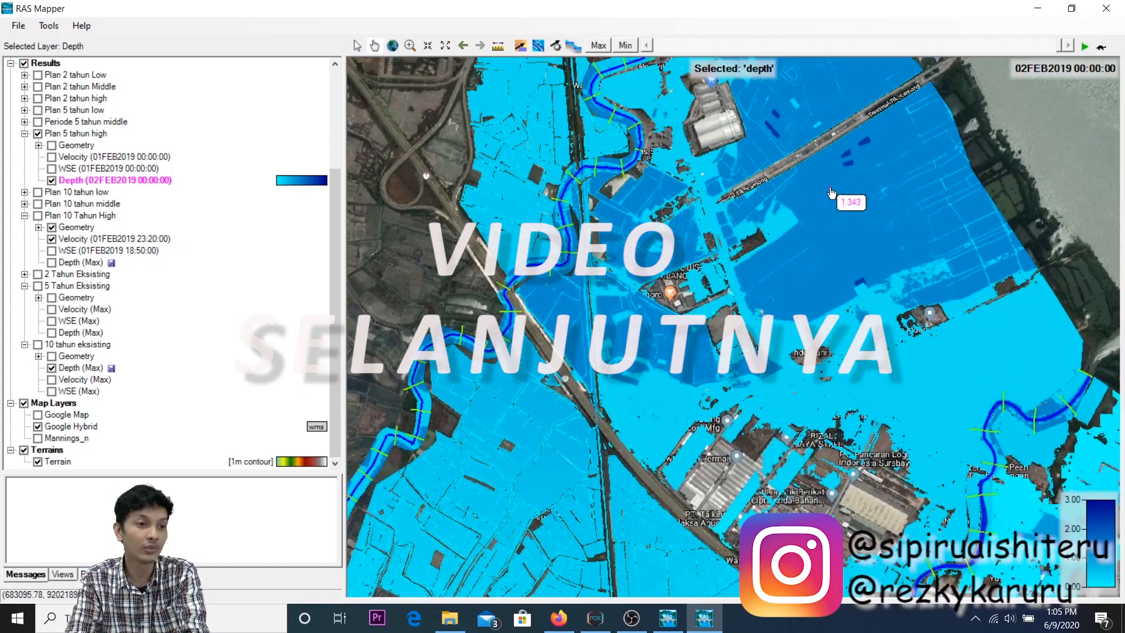